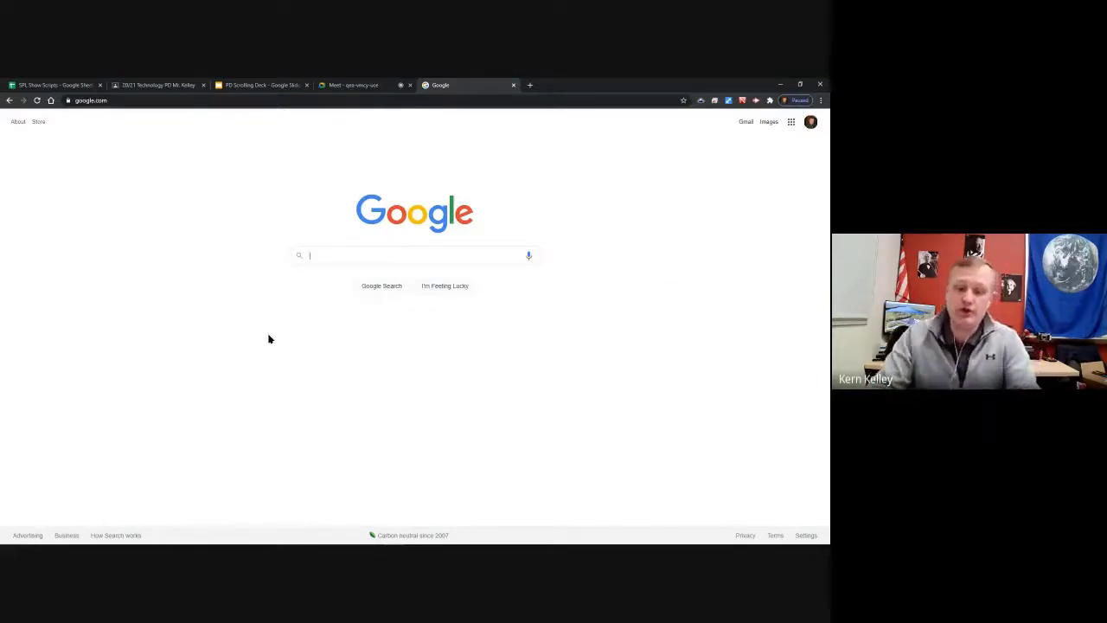
Find the Chrome Web Store through a Google search for chrome web store and browse its Themes and Extensions categories
{"action": "type", "text": "chrome we"}
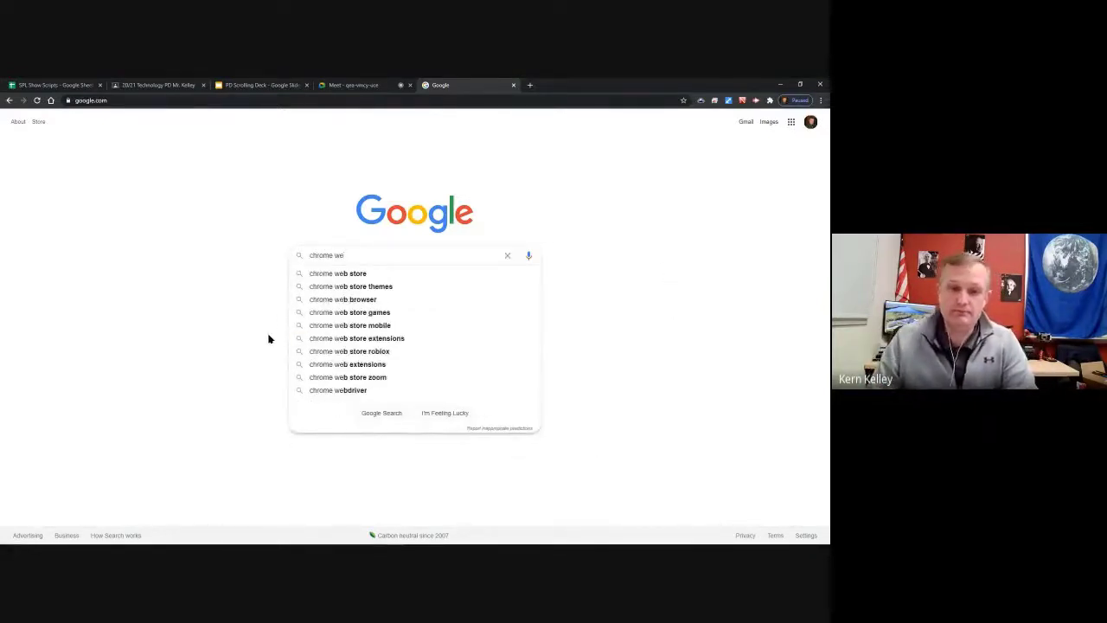
{"action": "left_click", "coordinate": [346, 274]}
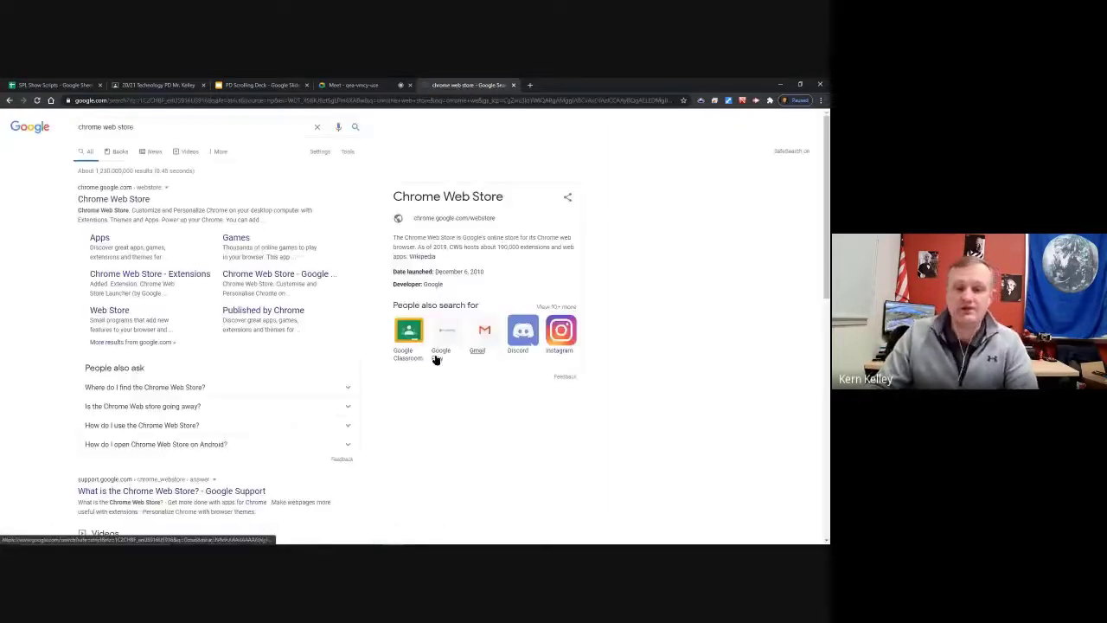
{"action": "left_click", "coordinate": [113, 199]}
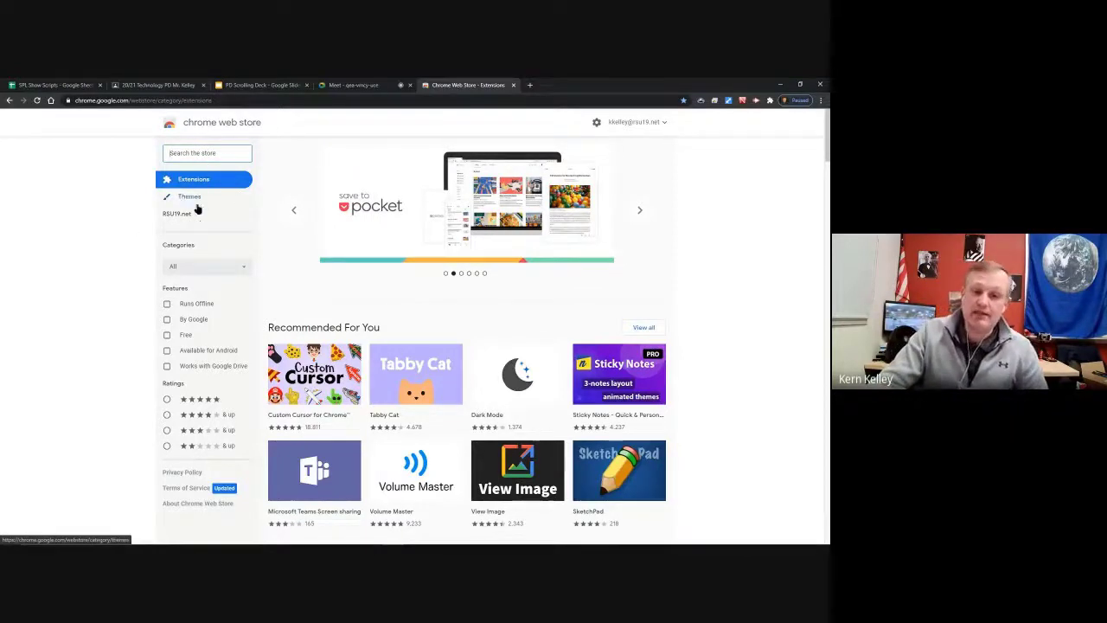
{"action": "left_click", "coordinate": [186, 199]}
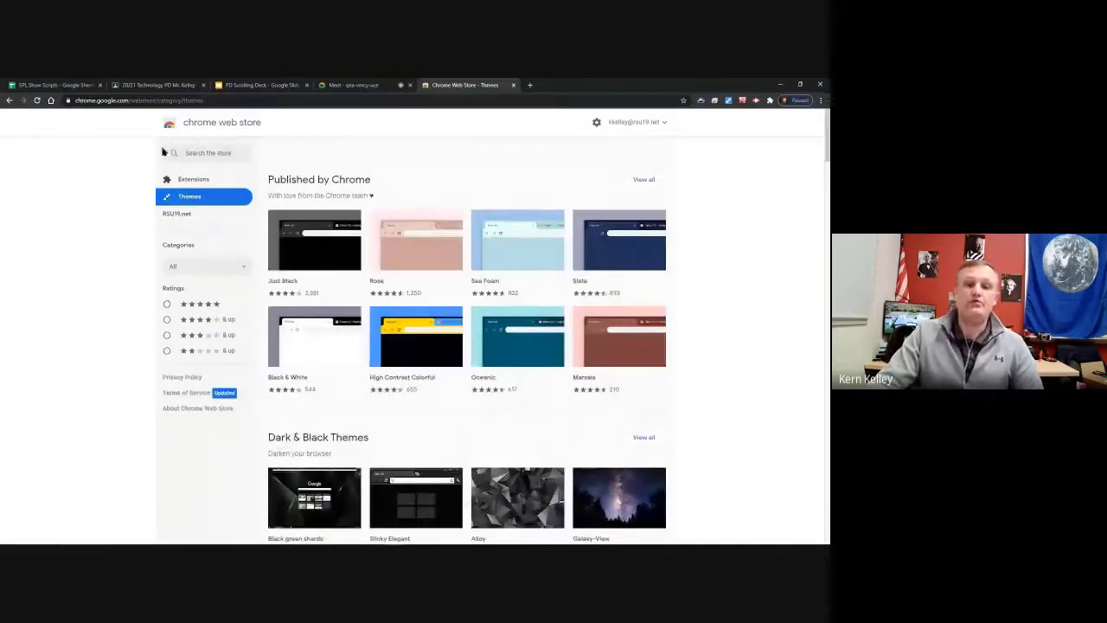
{"action": "left_click", "coordinate": [192, 179]}
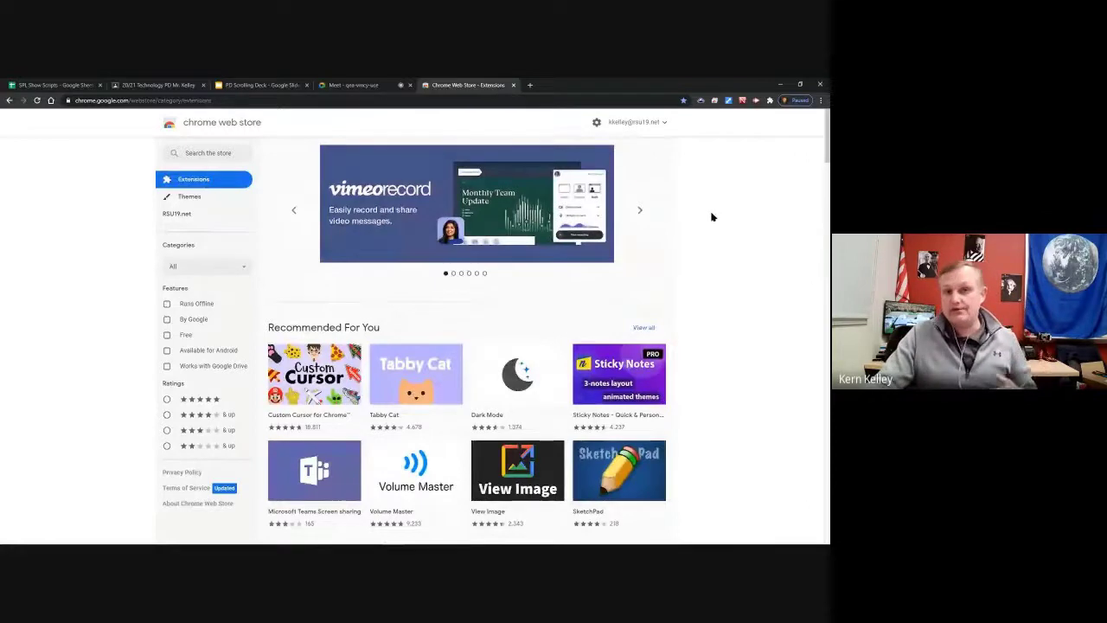
Look at the saved tab groups in the TabCloud extension
{"action": "left_click", "coordinate": [700, 100]}
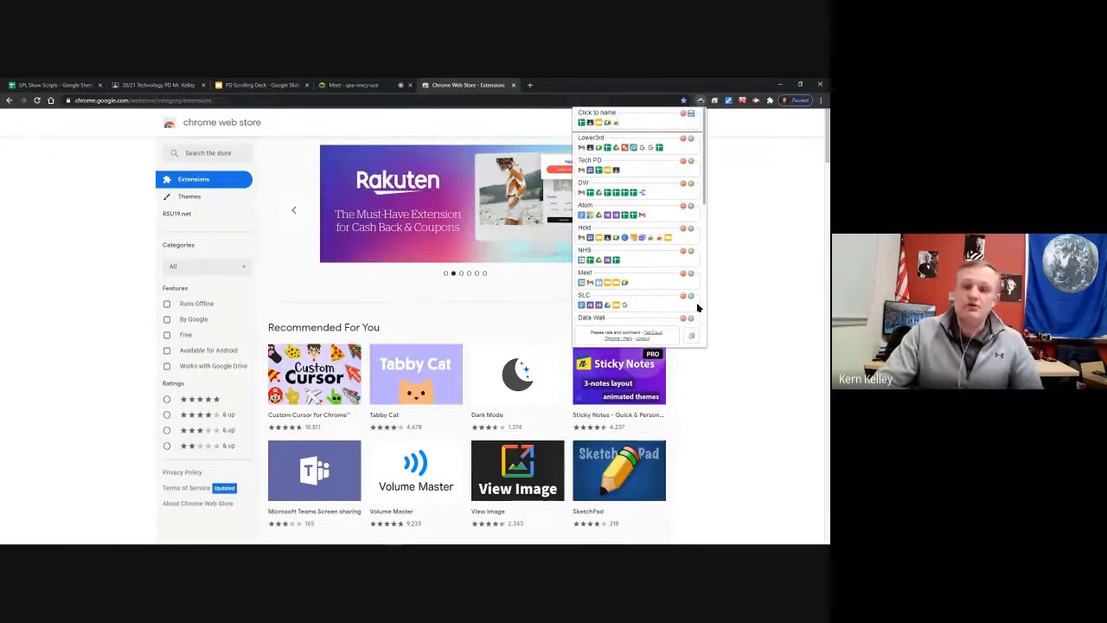
{"action": "left_click", "coordinate": [737, 121]}
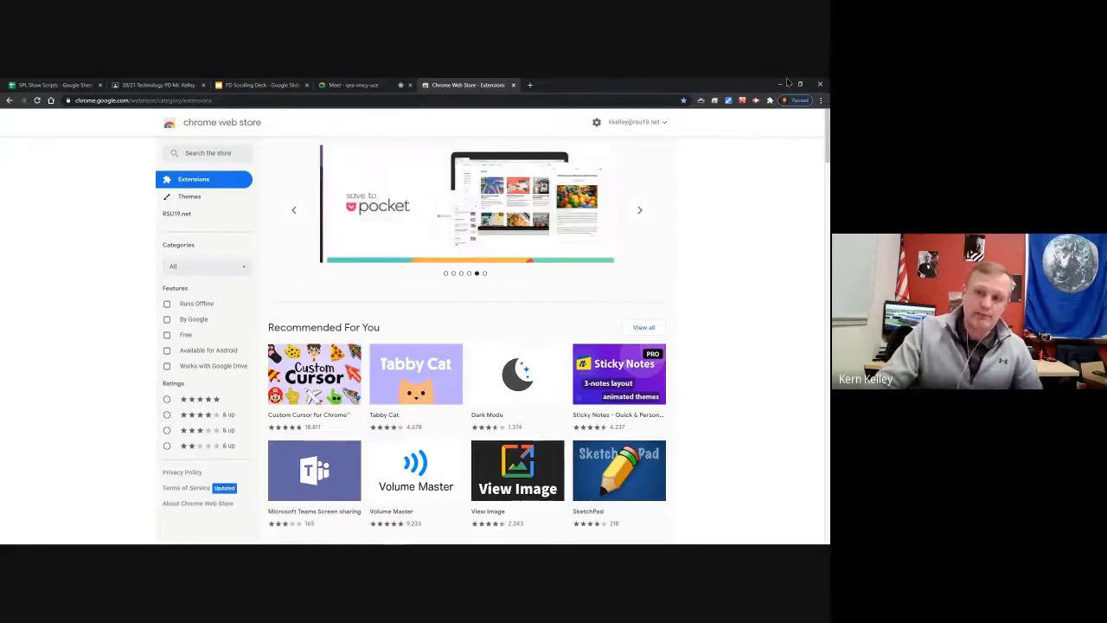
Pin the Reader View extension to the browser toolbar and unpin it again
{"action": "left_click", "coordinate": [771, 103]}
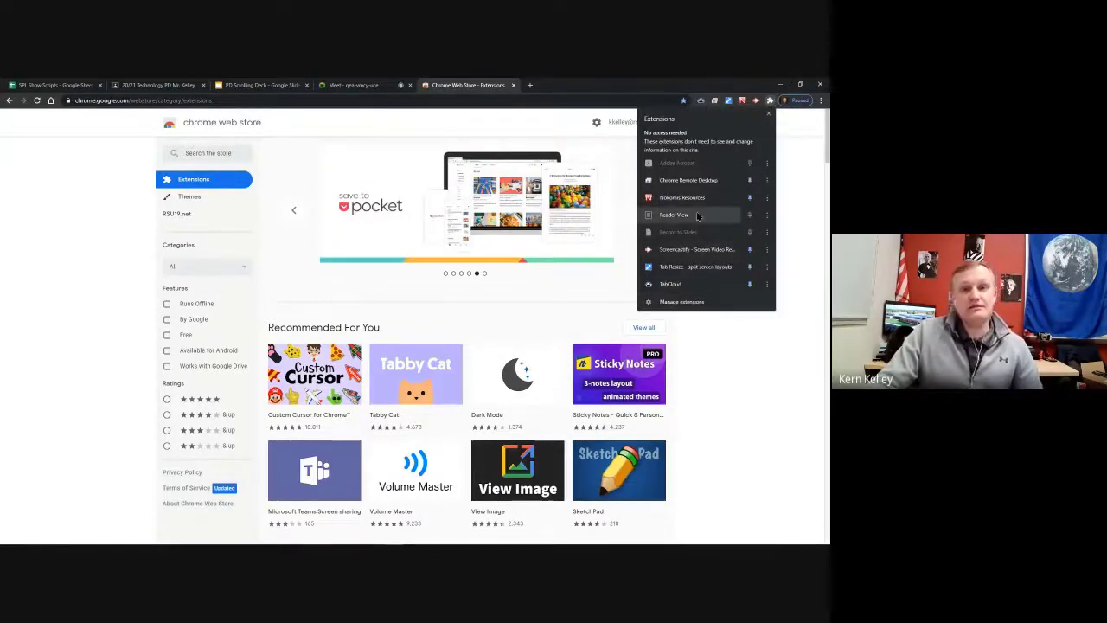
{"action": "left_click", "coordinate": [749, 215]}
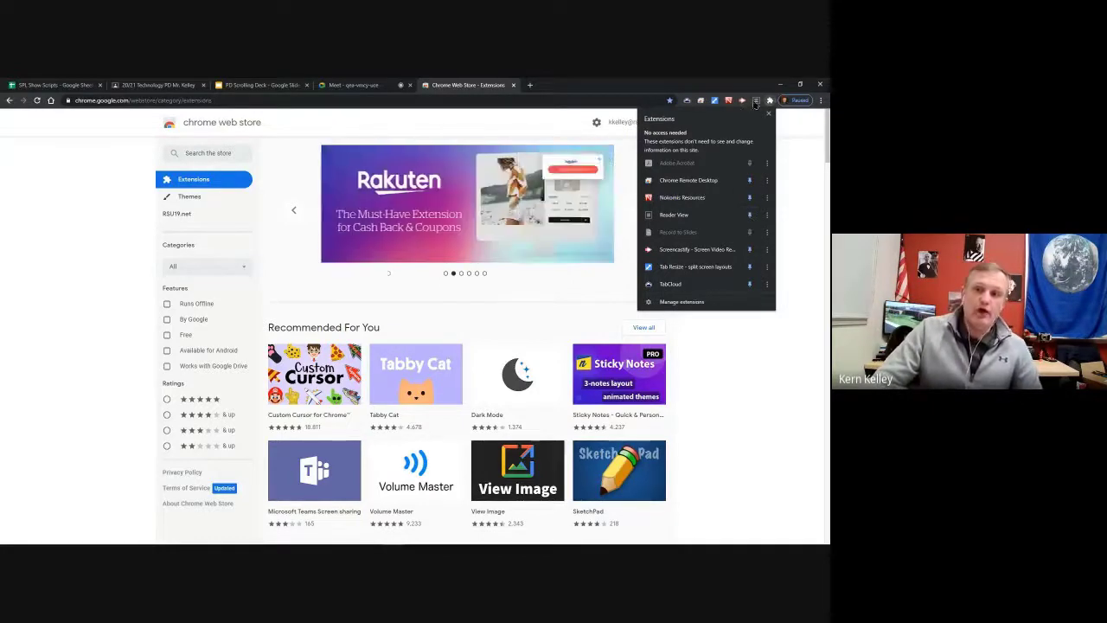
{"action": "left_click", "coordinate": [749, 215]}
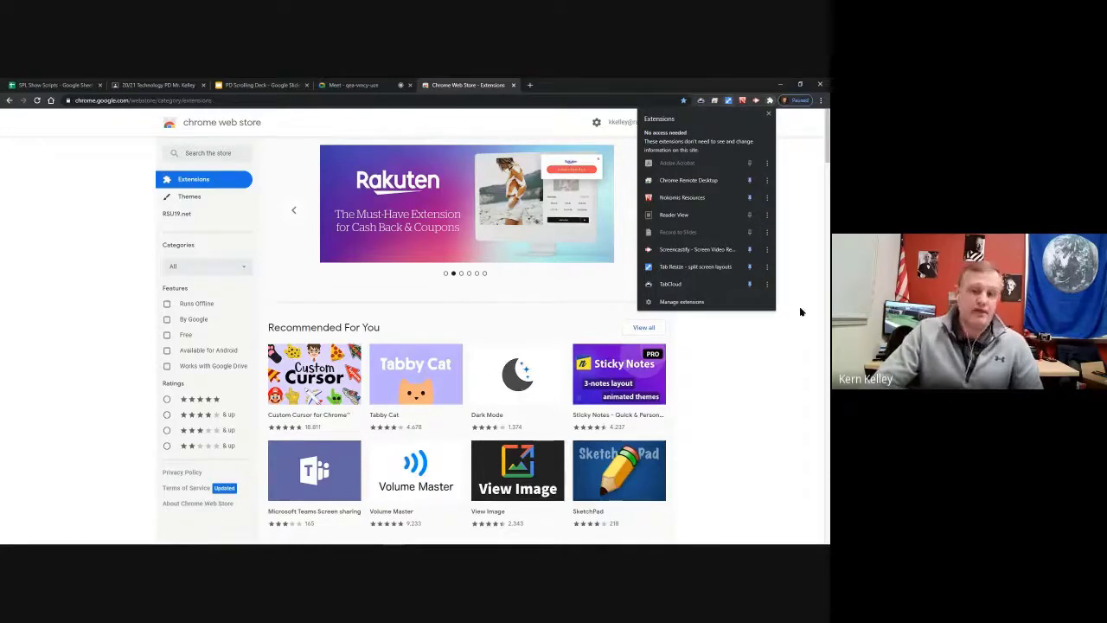
{"action": "left_click", "coordinate": [776, 326]}
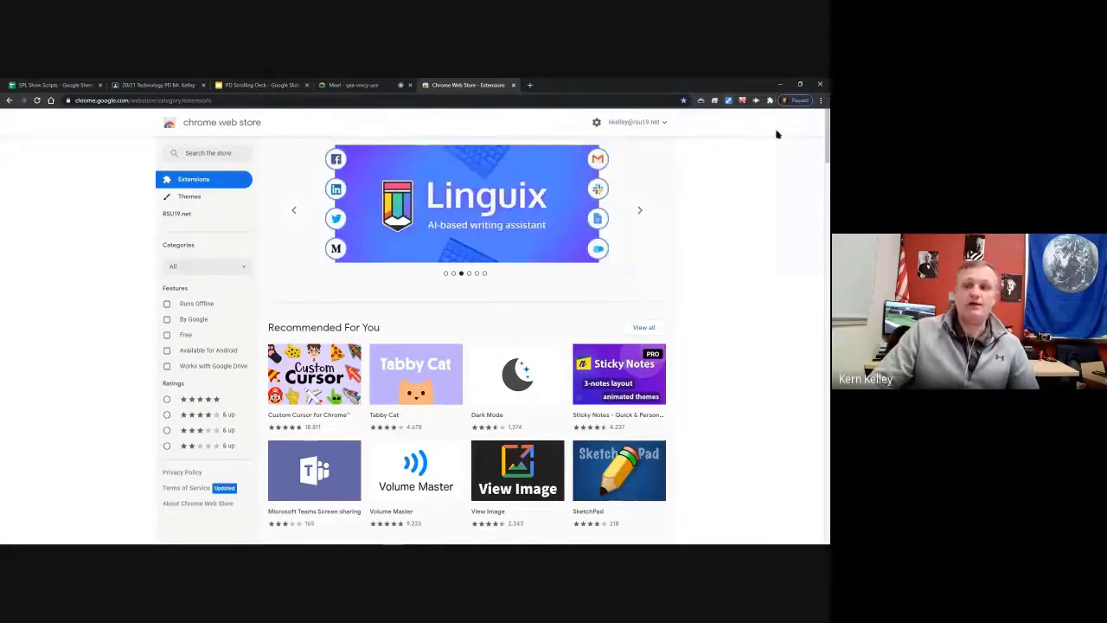
Pin Reader View to the browser toolbar and move its icon between Chrome Remote Desktop and Tab Resize
{"action": "left_click", "coordinate": [769, 100]}
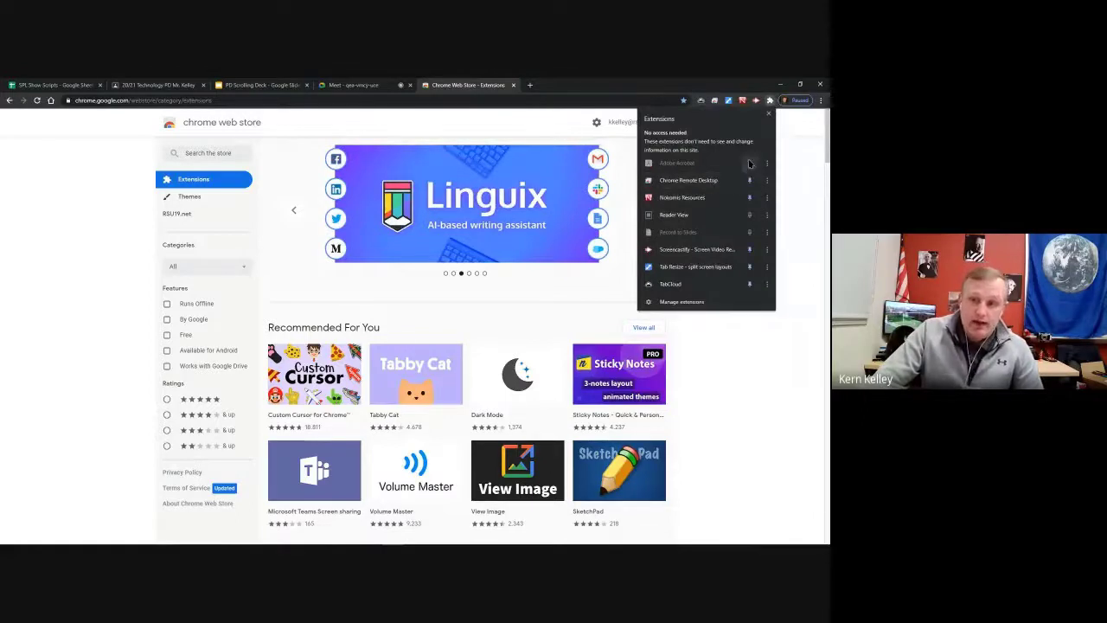
{"action": "left_click", "coordinate": [749, 214]}
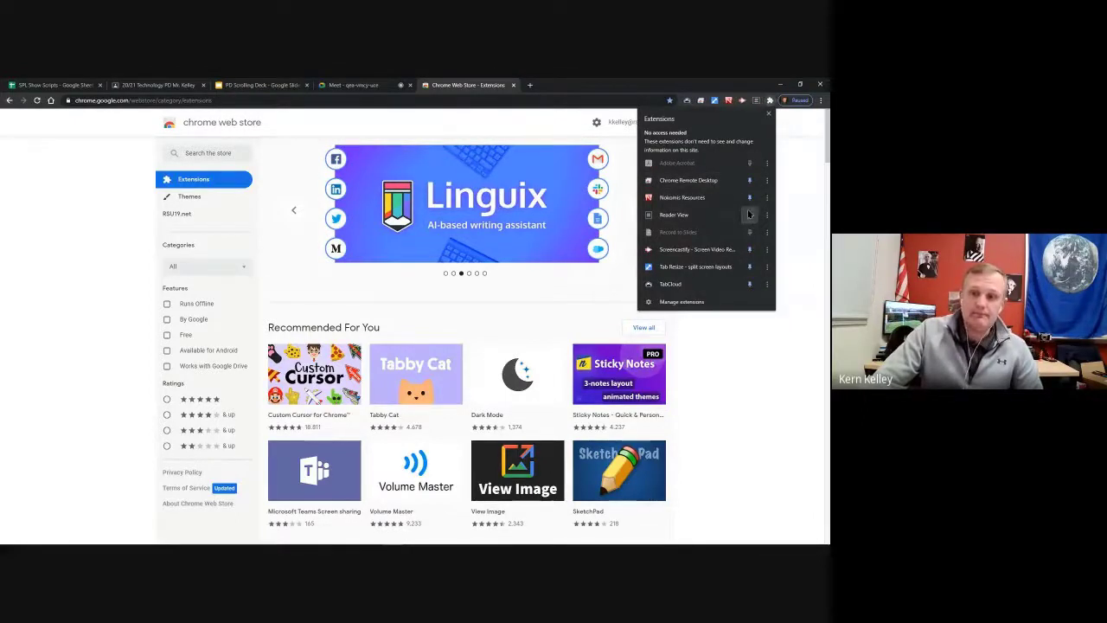
{"action": "left_click", "coordinate": [772, 337]}
{"action": "left_click_drag", "start_coordinate": [761, 101], "coordinate": [718, 104]}
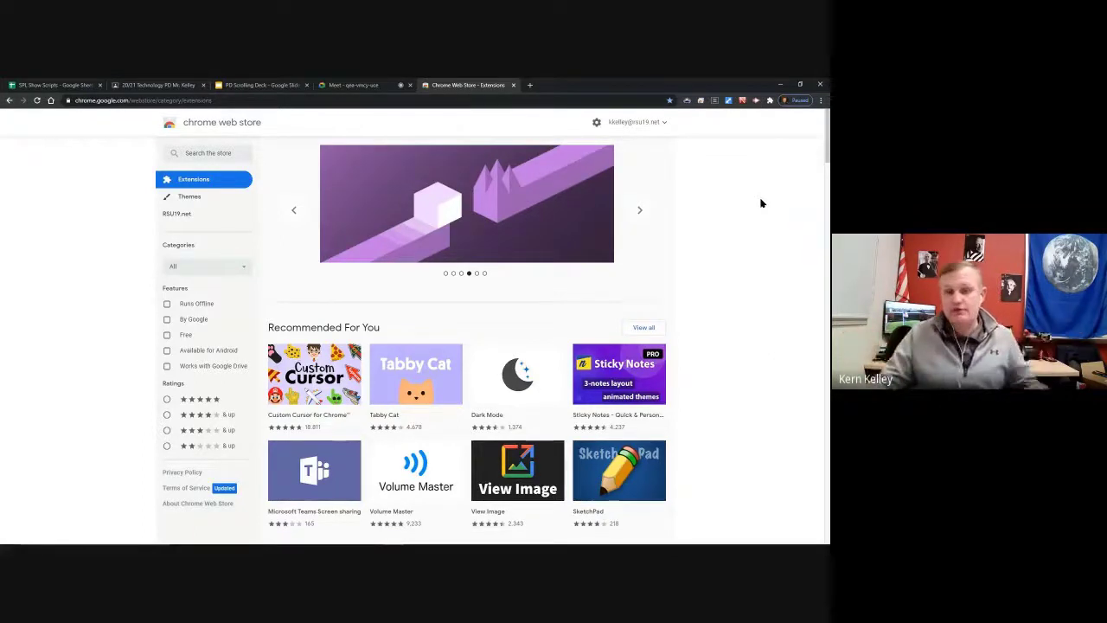
Open the Screencastify extension's options, review the video saving, notification and recording settings, and close them
{"action": "right_click", "coordinate": [756, 102]}
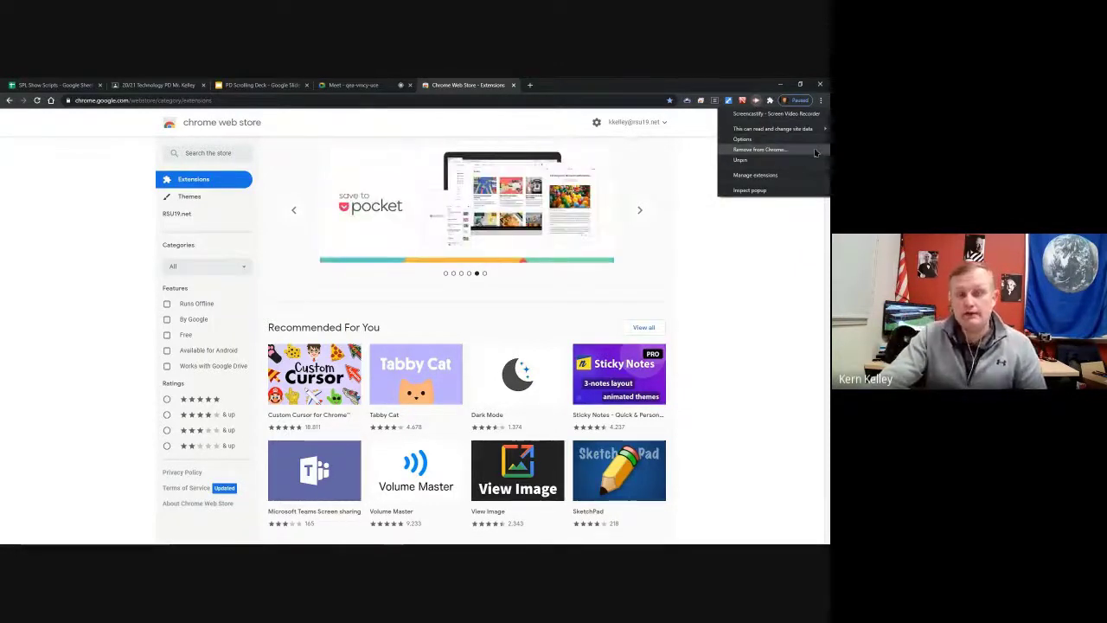
{"action": "left_click", "coordinate": [764, 142]}
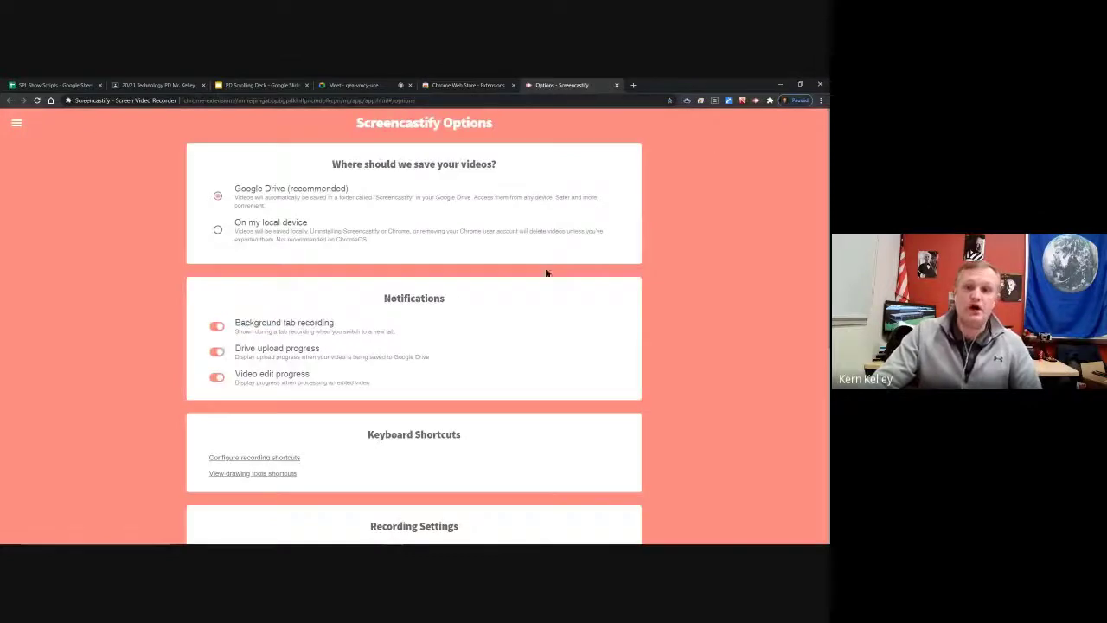
{"action": "scroll", "coordinate": [657, 277], "scroll_direction": "down", "scroll_amount": 4}
{"action": "scroll", "coordinate": [689, 306], "scroll_direction": "up", "scroll_amount": 4}
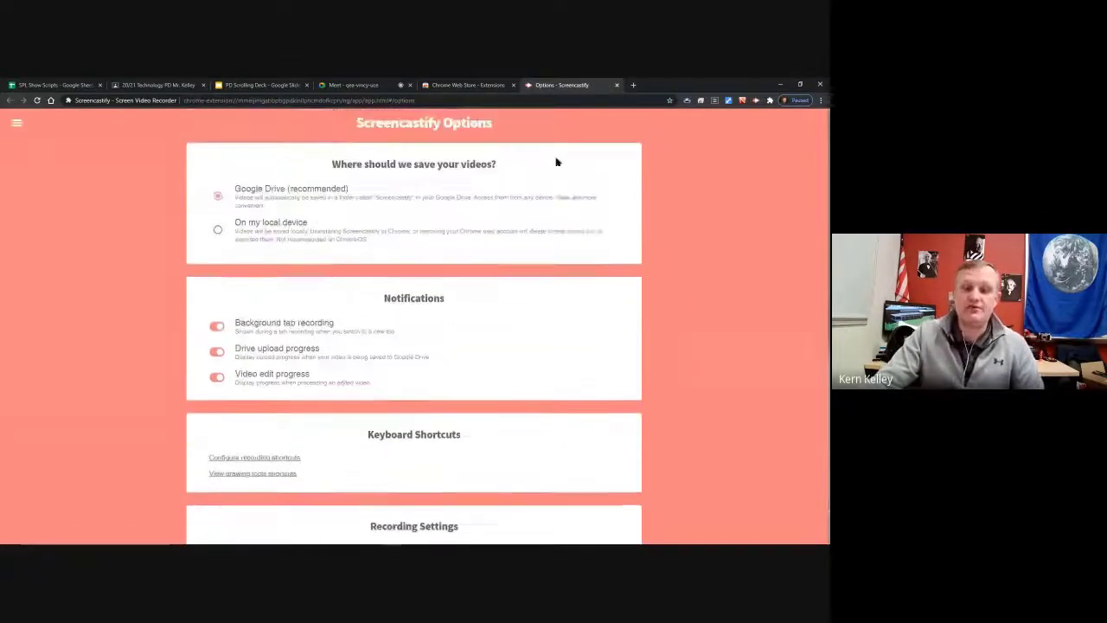
{"action": "scroll", "coordinate": [247, 372], "scroll_direction": "down", "scroll_amount": 4}
{"action": "scroll", "coordinate": [235, 452], "scroll_direction": "up", "scroll_amount": 3}
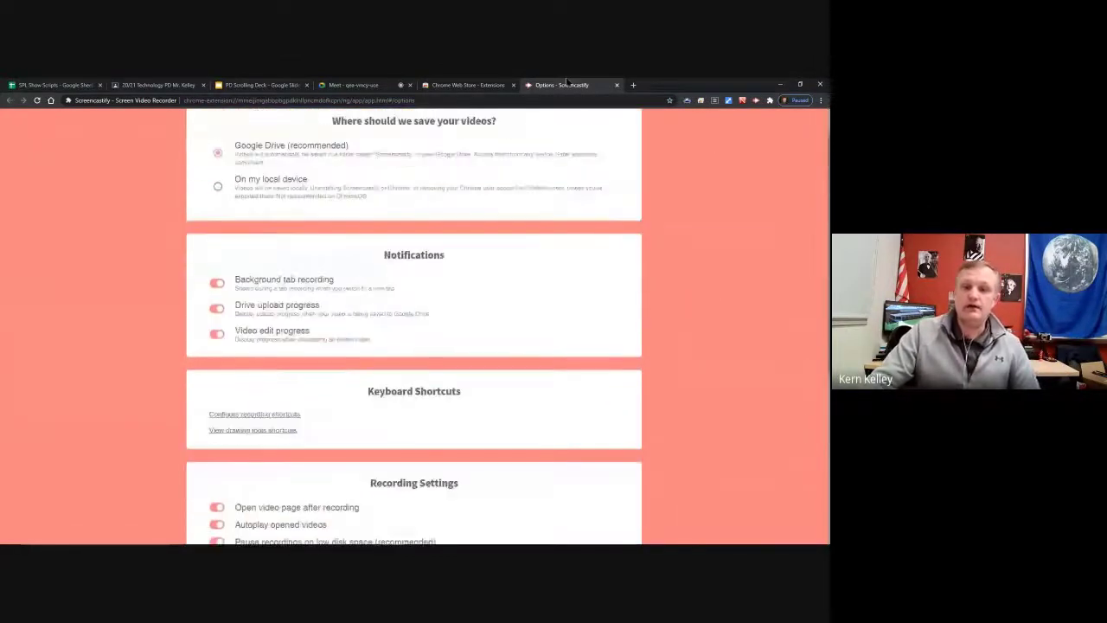
{"action": "left_click", "coordinate": [616, 85]}
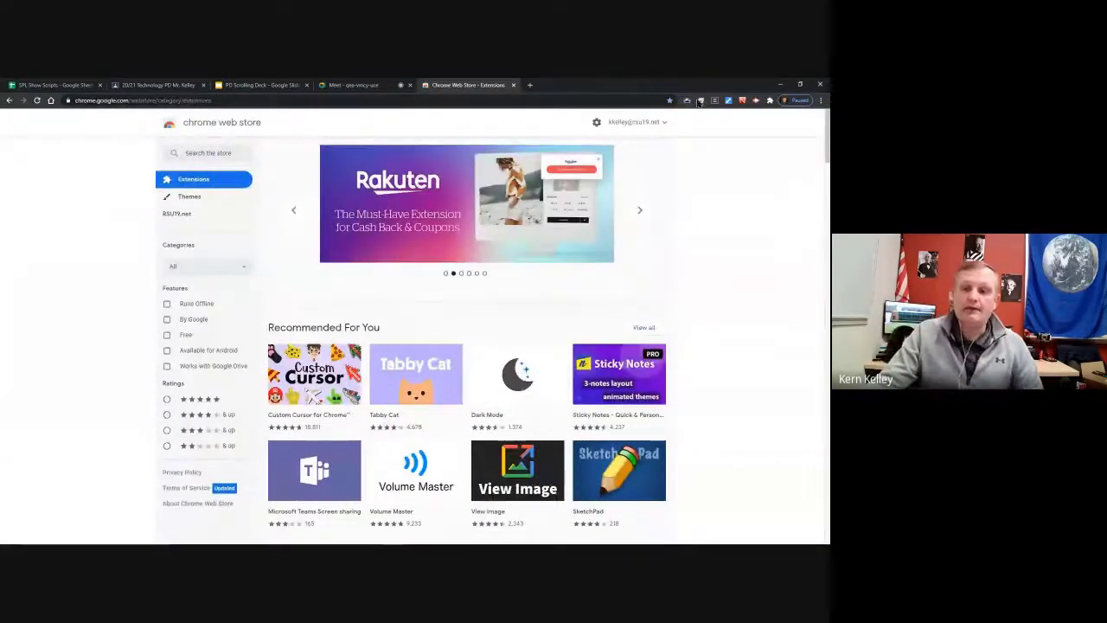
{"action": "right_click", "coordinate": [702, 103]}
{"action": "left_click", "coordinate": [775, 209]}
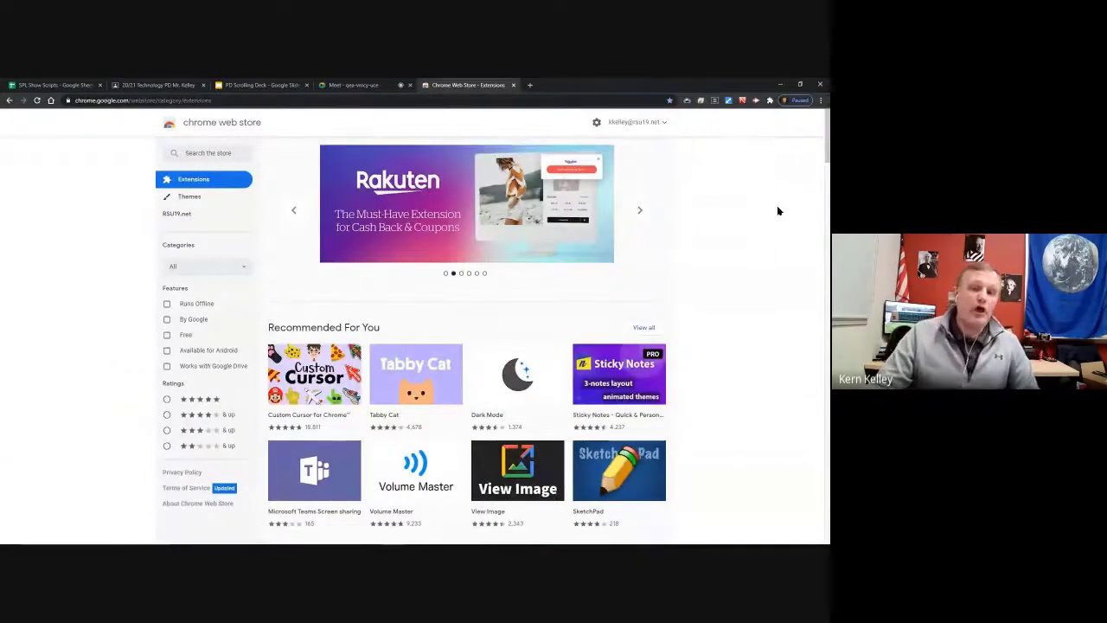
Open the page for managing extensions, look through the installed extensions and their on/off states, and close it
{"action": "left_click", "coordinate": [770, 101]}
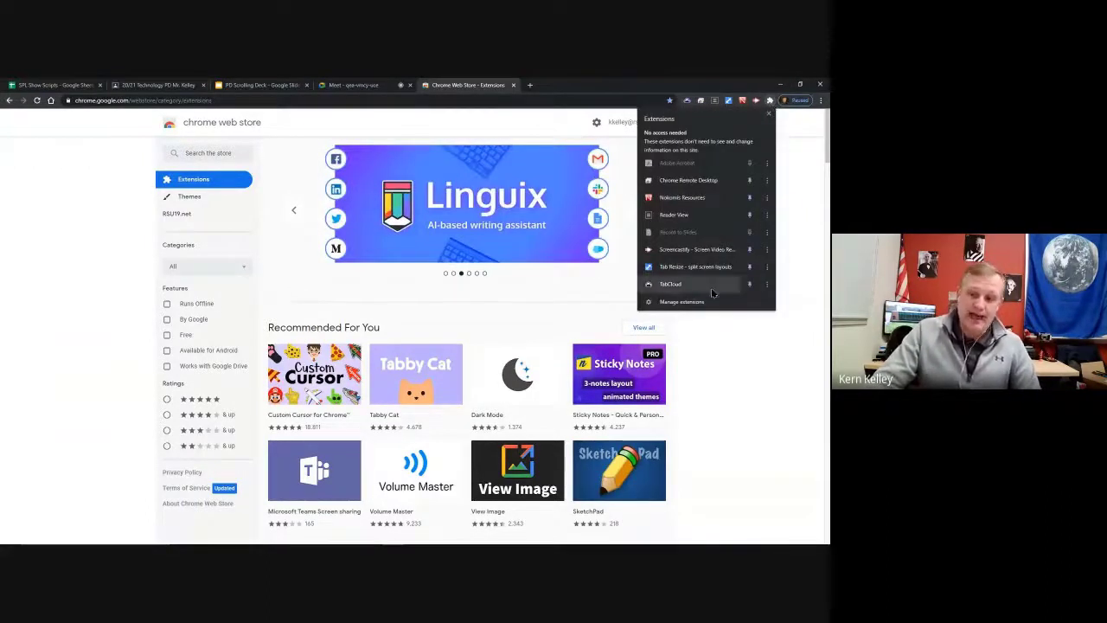
{"action": "left_click", "coordinate": [672, 302]}
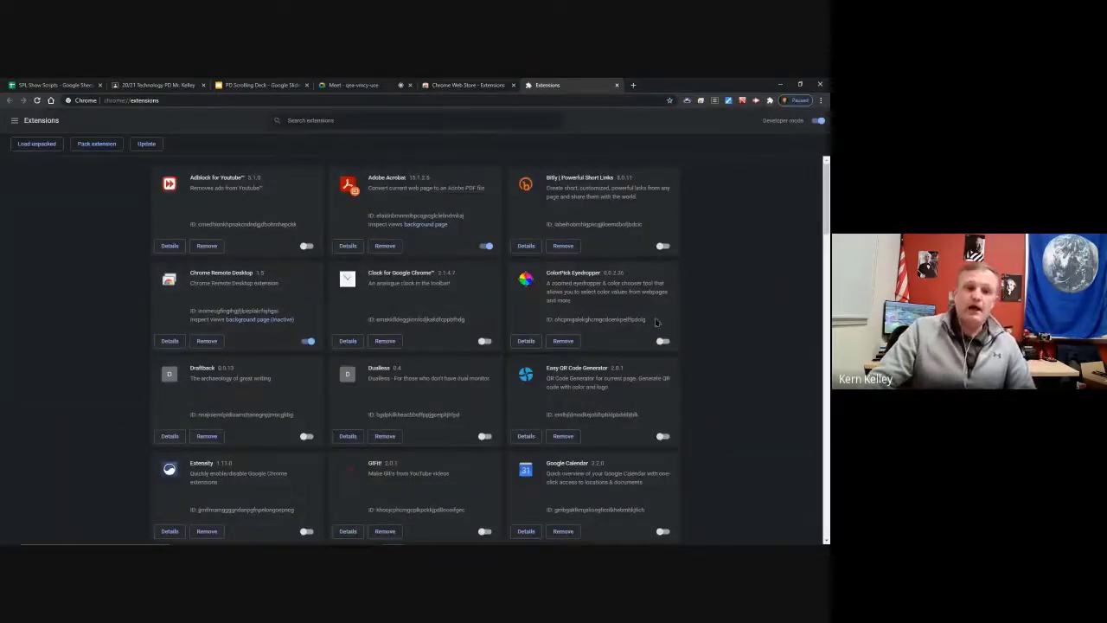
{"action": "scroll", "coordinate": [754, 407], "scroll_direction": "down", "scroll_amount": 4}
{"action": "scroll", "coordinate": [754, 407], "scroll_direction": "down", "scroll_amount": 3}
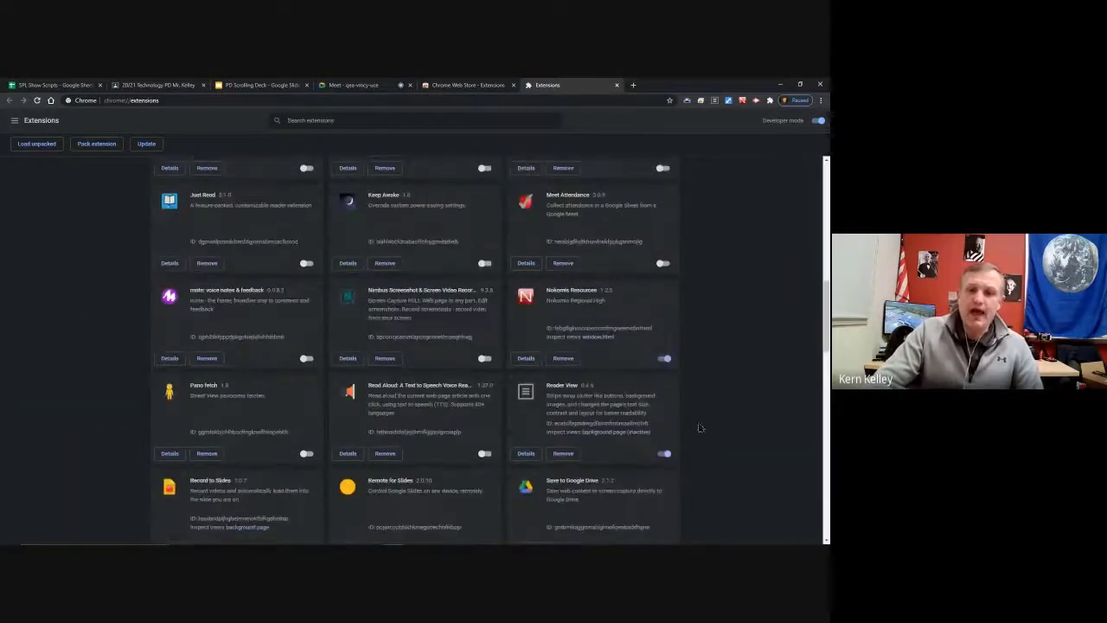
{"action": "scroll", "coordinate": [754, 402], "scroll_direction": "up", "scroll_amount": 10}
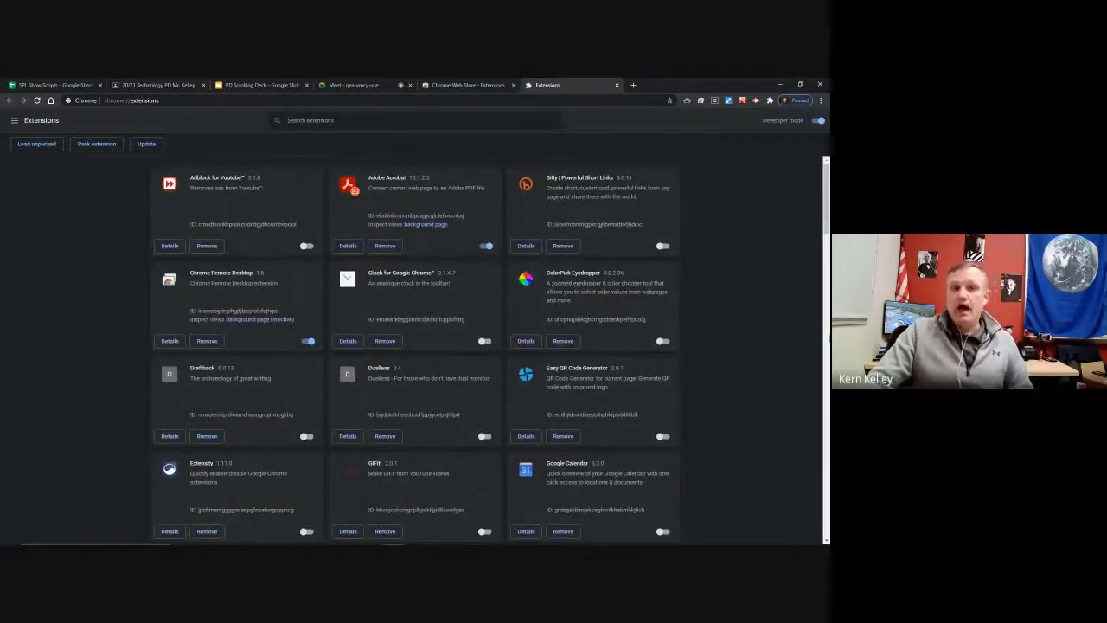
{"action": "scroll", "coordinate": [769, 365], "scroll_direction": "down", "scroll_amount": 1}
{"action": "scroll", "coordinate": [751, 366], "scroll_direction": "up", "scroll_amount": 1}
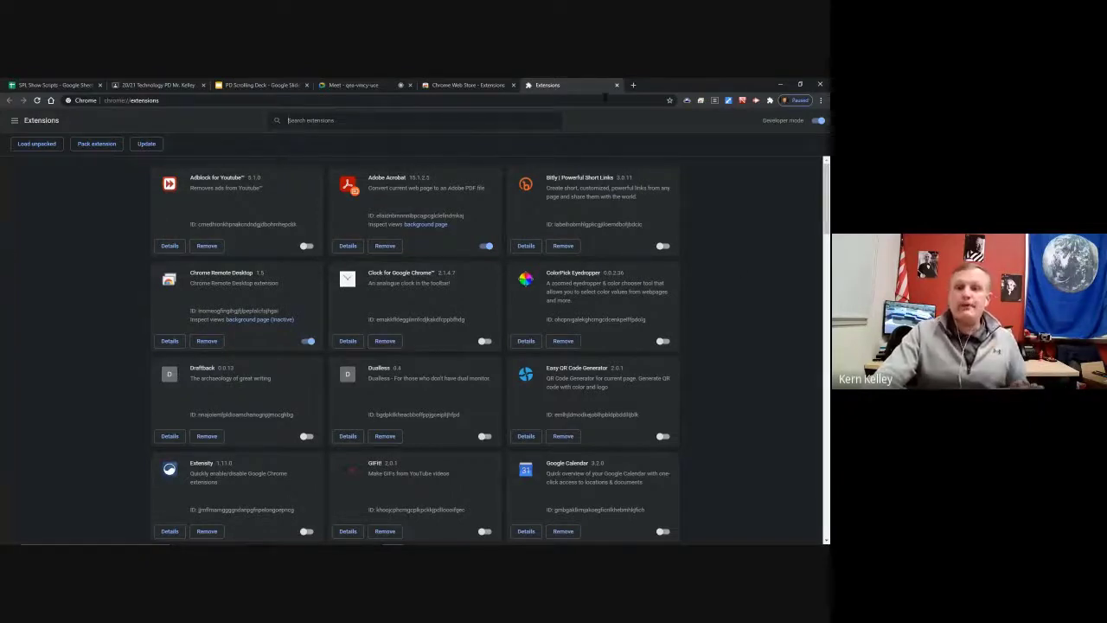
{"action": "left_click", "coordinate": [617, 85]}
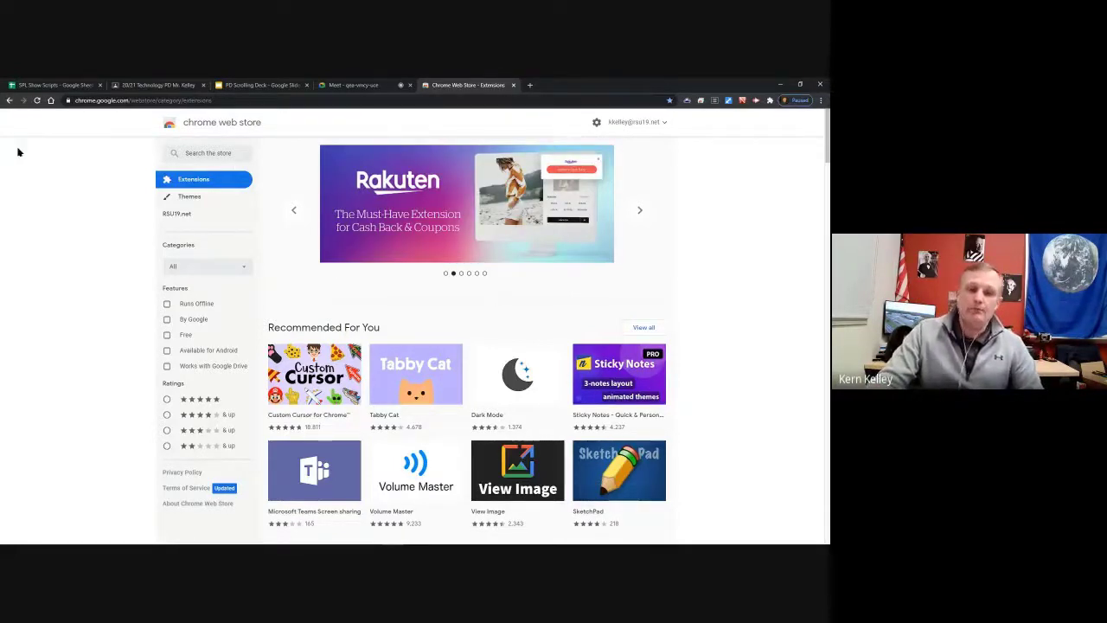
Return to the Google home page and move Cloud Search in the Google apps launcher down between Earth and News
{"action": "left_click", "coordinate": [50, 101]}
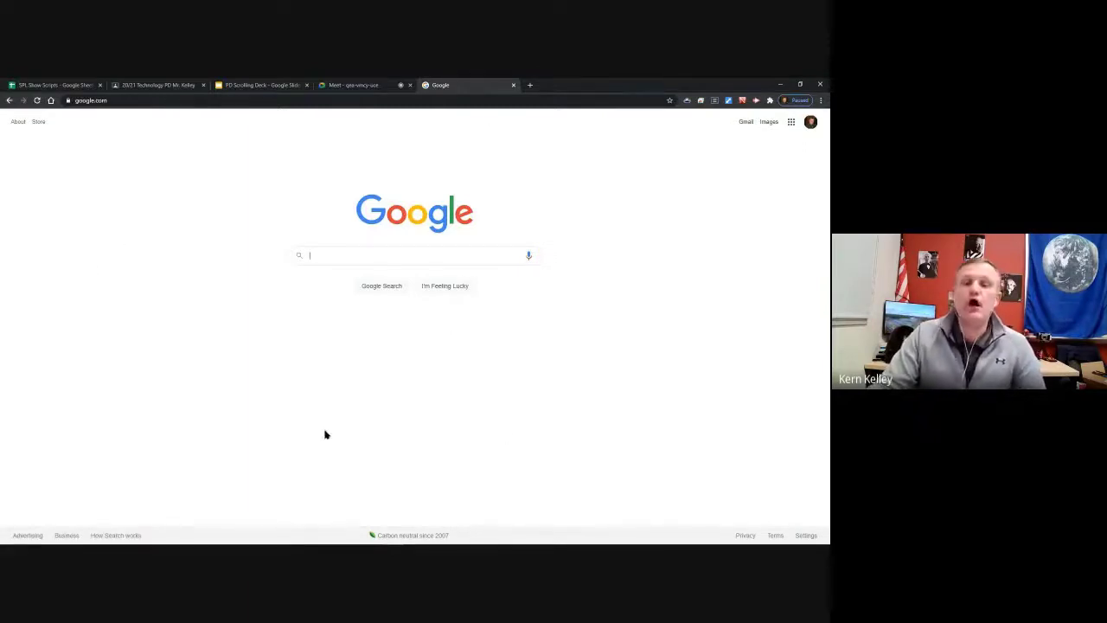
{"action": "left_click", "coordinate": [791, 124]}
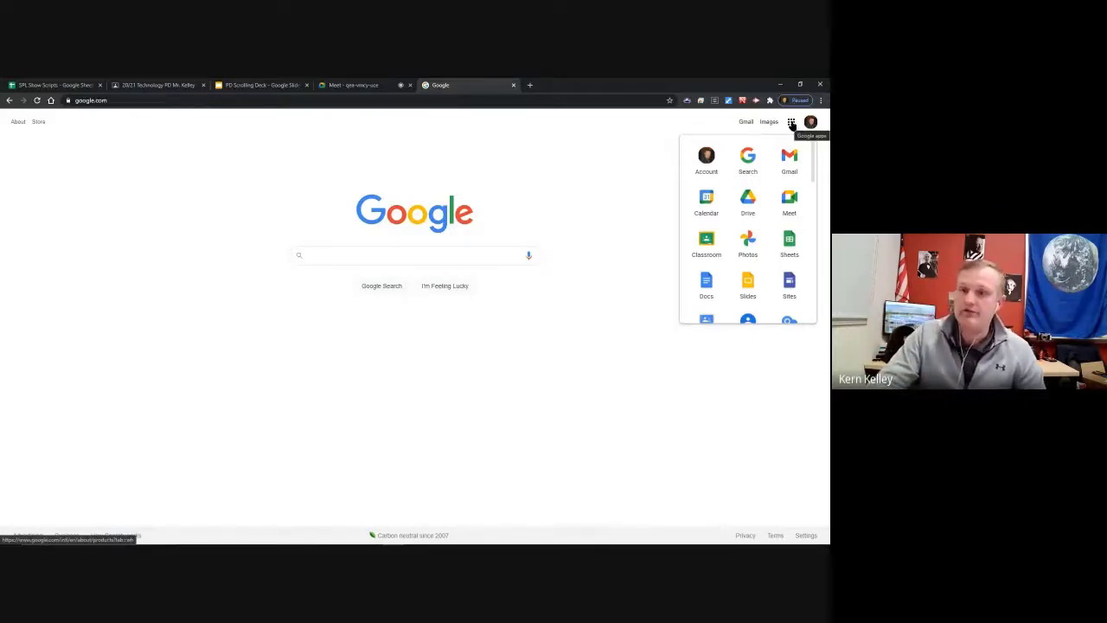
{"action": "left_click", "coordinate": [791, 124]}
{"action": "left_click", "coordinate": [791, 124]}
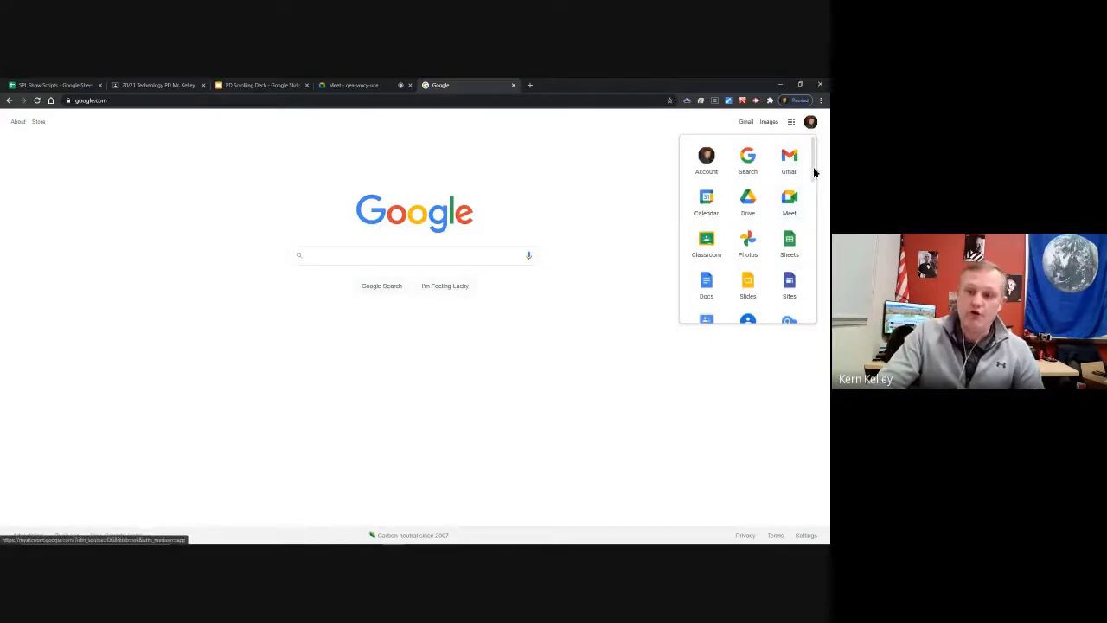
{"action": "left_click_drag", "start_coordinate": [814, 165], "coordinate": [816, 187]}
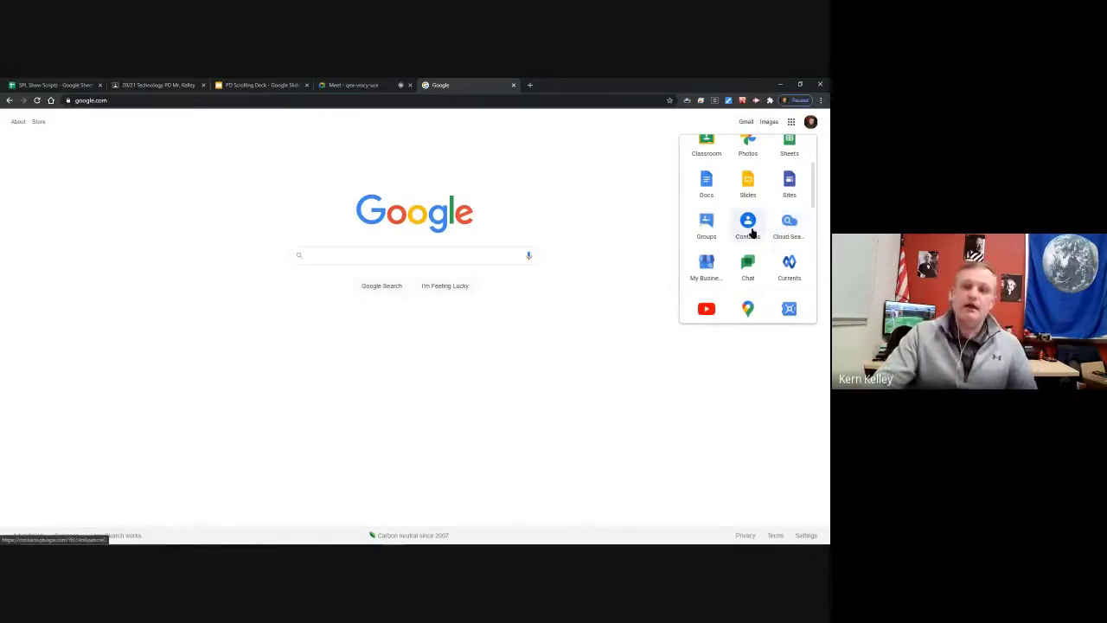
{"action": "left_click_drag", "start_coordinate": [788, 227], "coordinate": [749, 438]}
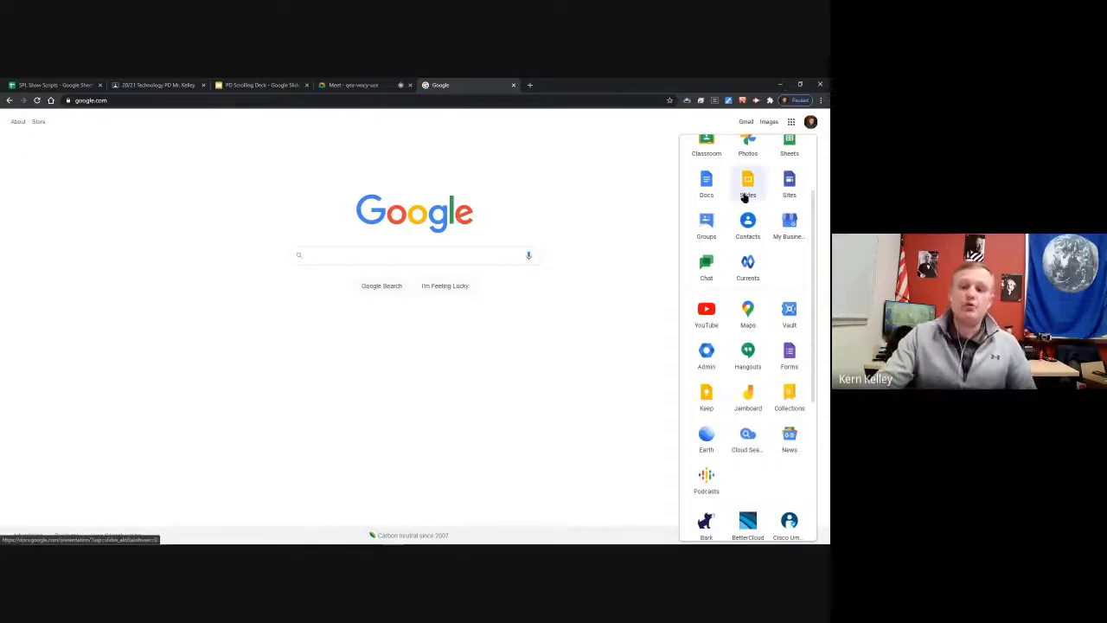
{"action": "scroll", "coordinate": [746, 197], "scroll_direction": "up", "scroll_amount": 3}
{"action": "left_click", "coordinate": [792, 122]}
Look through the Google apps launcher down to the third-party apps such as Bark, DocHub and Kami
{"action": "left_click", "coordinate": [792, 122]}
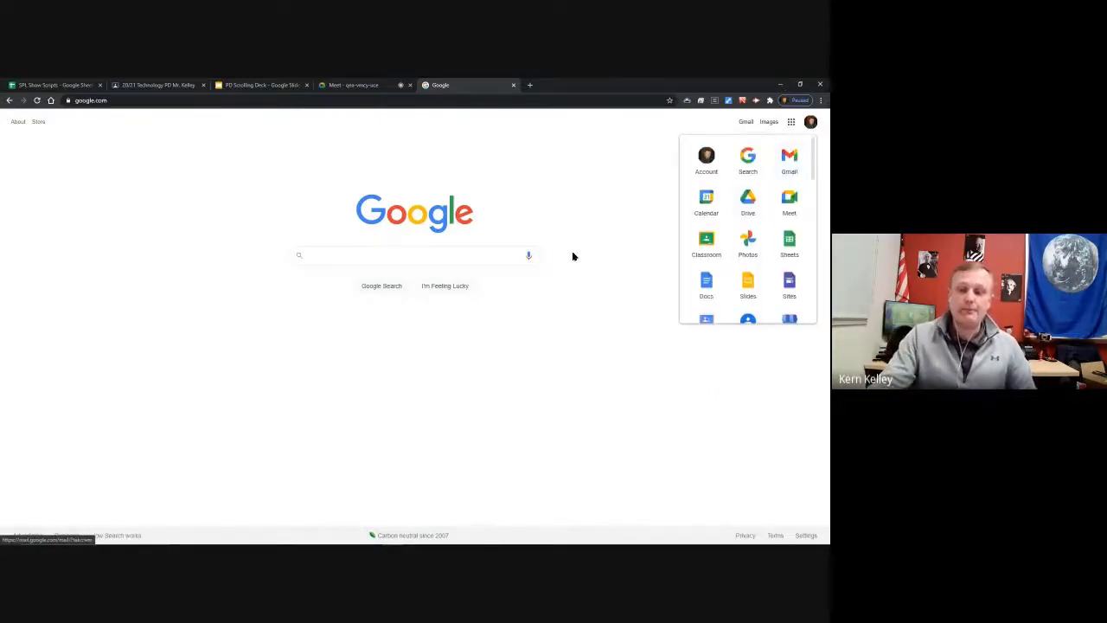
{"action": "scroll", "coordinate": [768, 200], "scroll_direction": "down", "scroll_amount": 2}
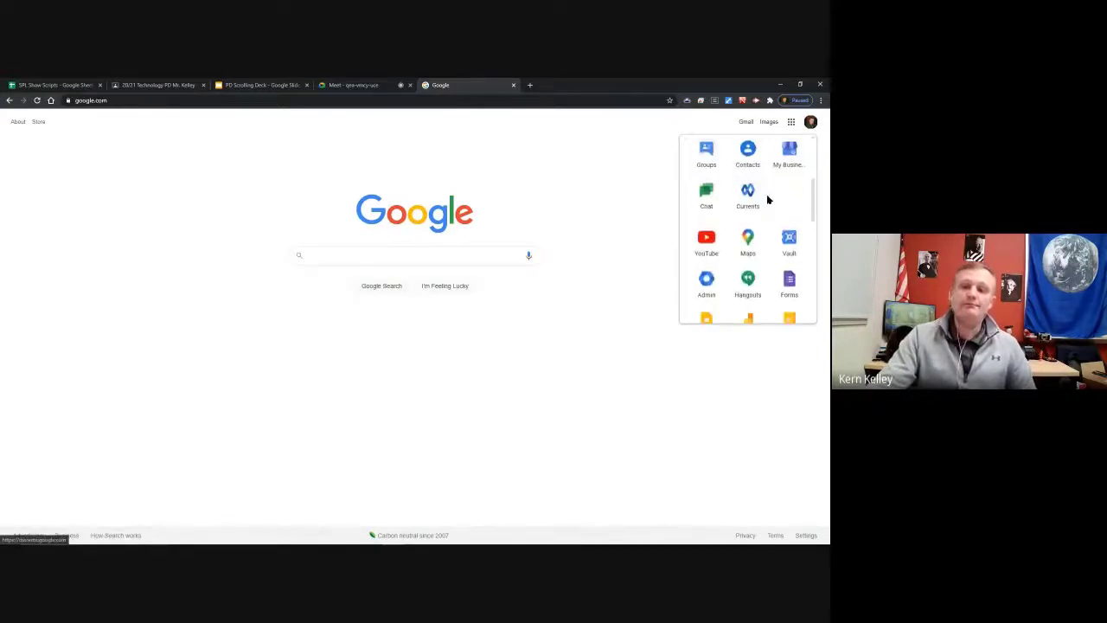
{"action": "scroll", "coordinate": [770, 203], "scroll_direction": "down", "scroll_amount": 5}
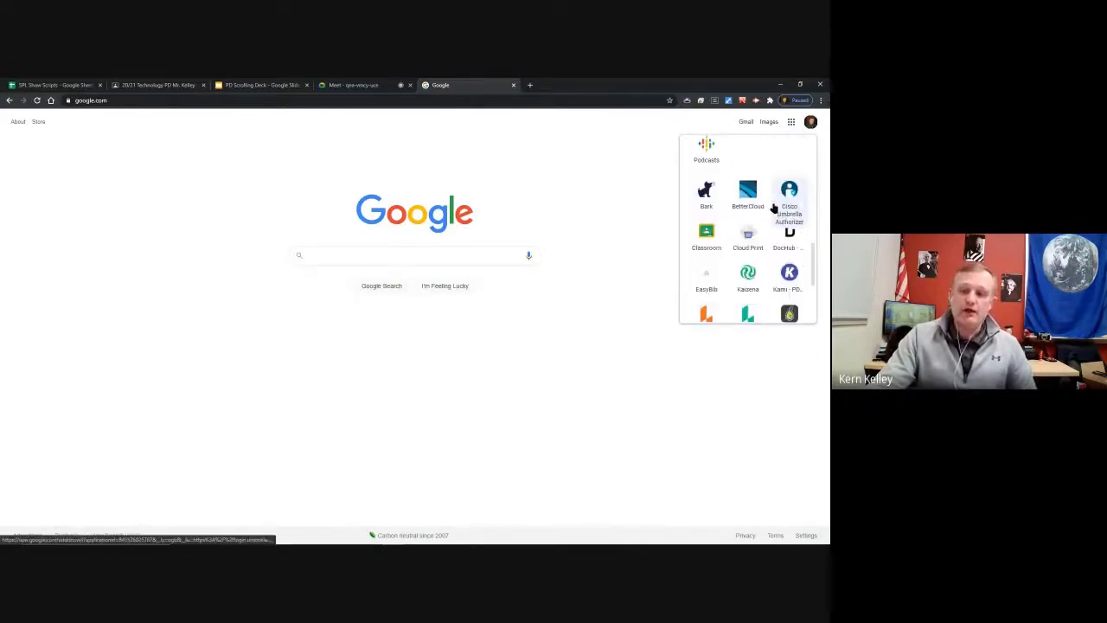
{"action": "scroll", "coordinate": [774, 252], "scroll_direction": "down", "scroll_amount": 1}
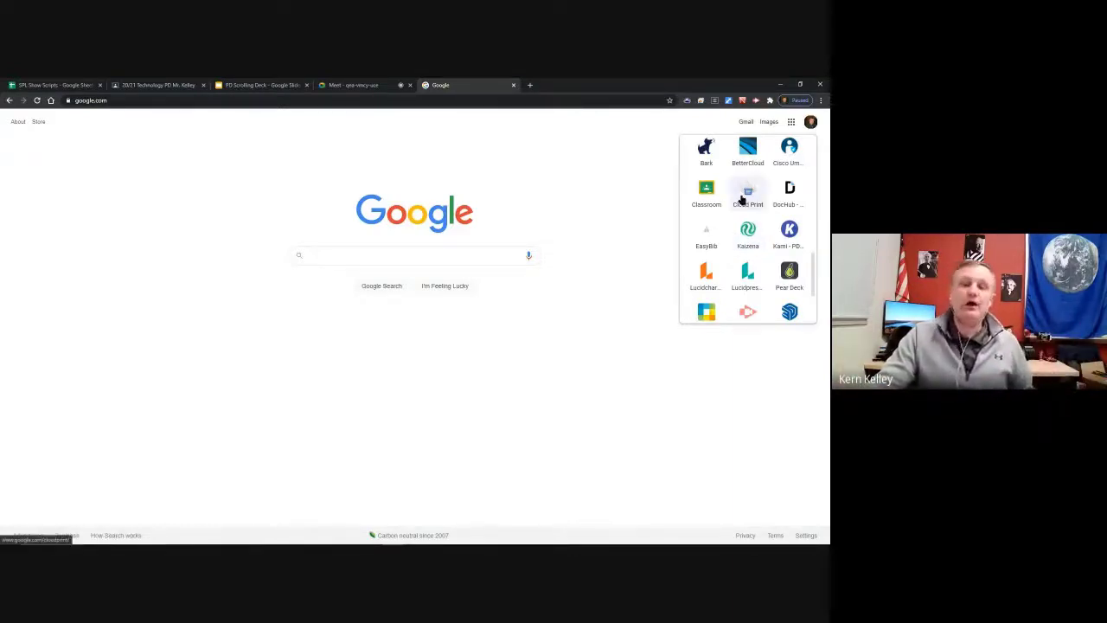
Examine the rest of the third-party apps in the Google apps launcher, including Pear Deck, Screencastify, SketchUp and VoiceThread
{"action": "scroll", "coordinate": [761, 221], "scroll_direction": "down", "scroll_amount": 3}
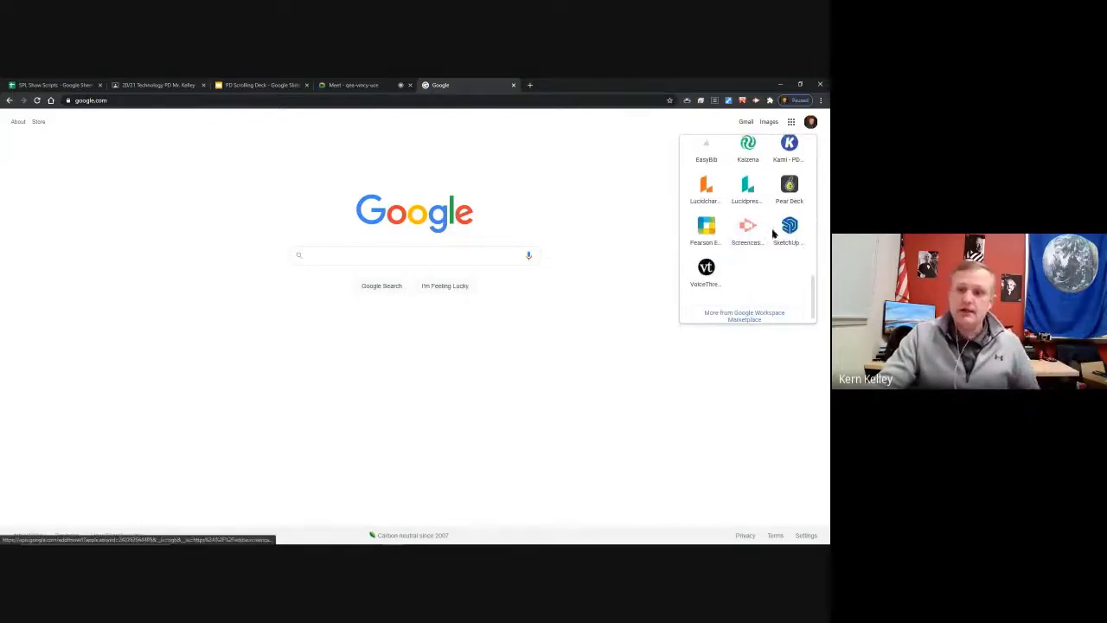
{"action": "scroll", "coordinate": [776, 252], "scroll_direction": "up", "scroll_amount": 3}
{"action": "scroll", "coordinate": [776, 253], "scroll_direction": "up", "scroll_amount": 1}
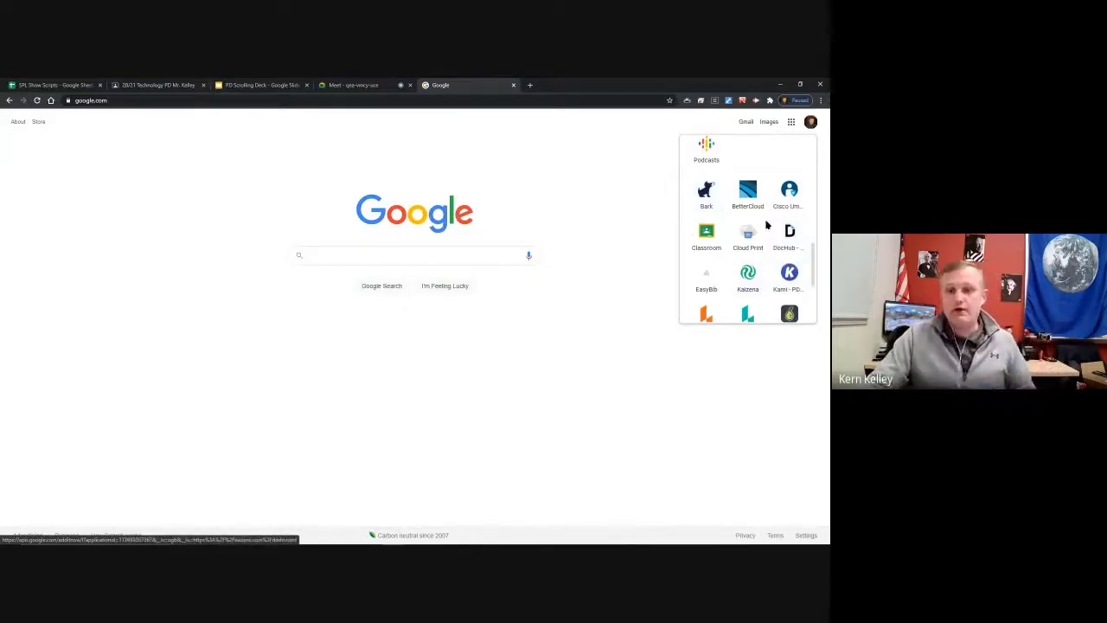
{"action": "scroll", "coordinate": [777, 240], "scroll_direction": "up", "scroll_amount": 3}
{"action": "scroll", "coordinate": [777, 241], "scroll_direction": "down", "scroll_amount": 6}
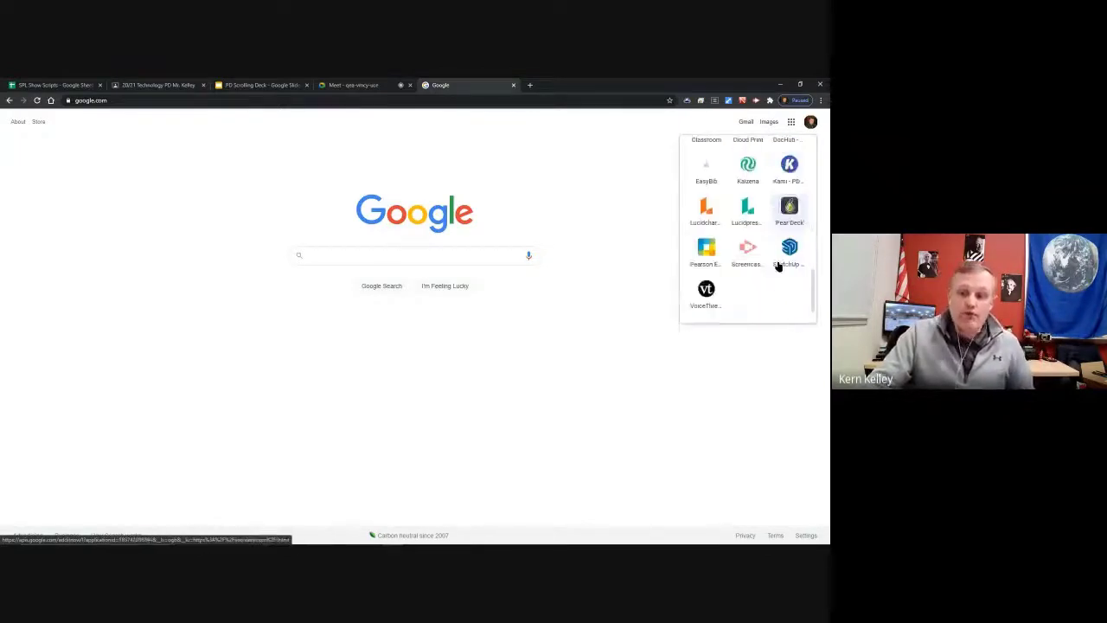
{"action": "scroll", "coordinate": [778, 242], "scroll_direction": "up", "scroll_amount": 5}
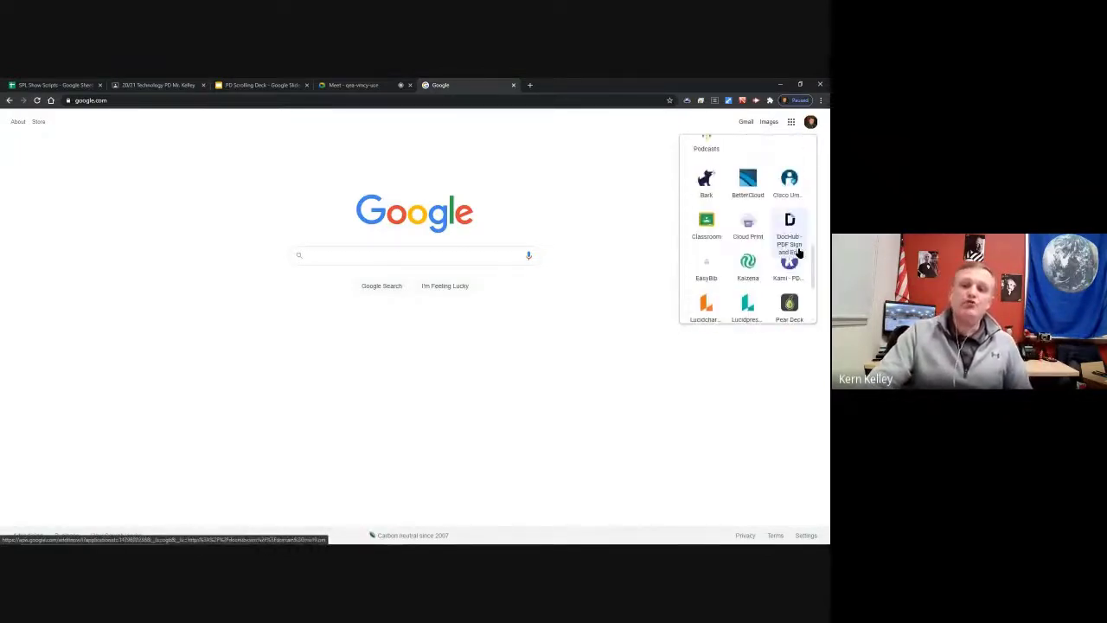
{"action": "scroll", "coordinate": [771, 311], "scroll_direction": "down", "scroll_amount": 1}
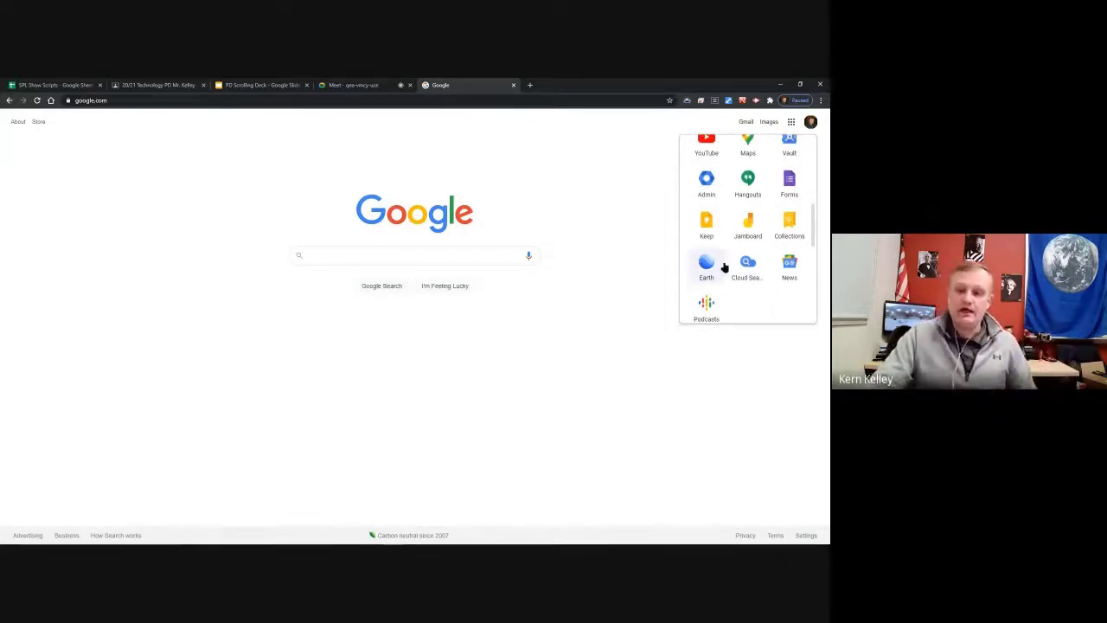
Move Classroom in the Google apps launcher to the first row after Search, look over the rearranged apps and close the launcher
{"action": "scroll", "coordinate": [766, 260], "scroll_direction": "up", "scroll_amount": 3}
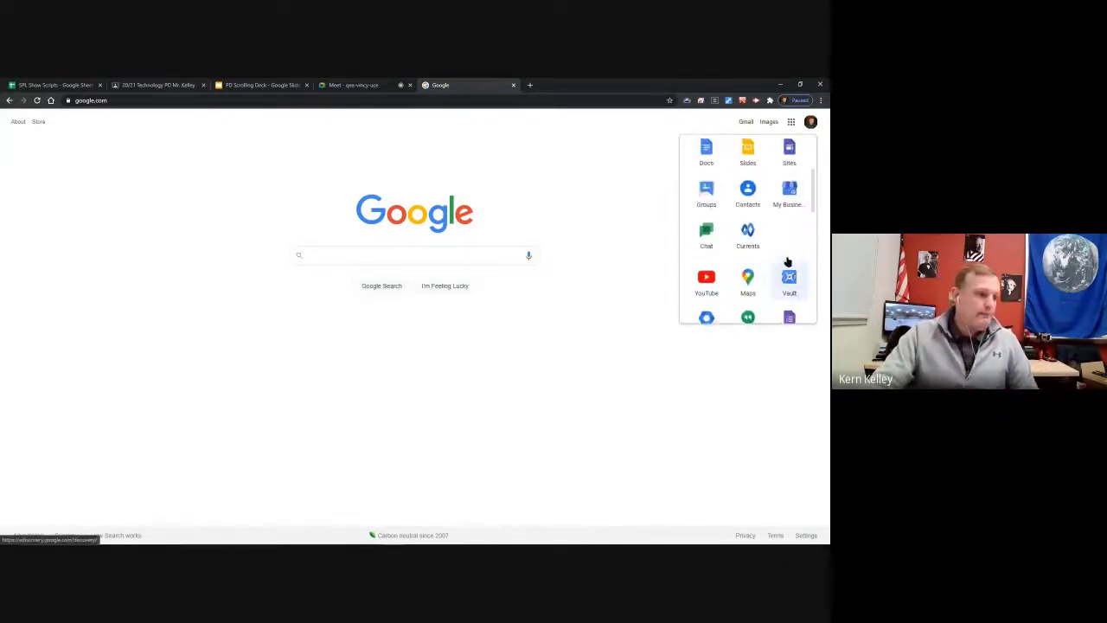
{"action": "scroll", "coordinate": [787, 261], "scroll_direction": "up", "scroll_amount": 2}
{"action": "scroll", "coordinate": [787, 262], "scroll_direction": "up", "scroll_amount": 2}
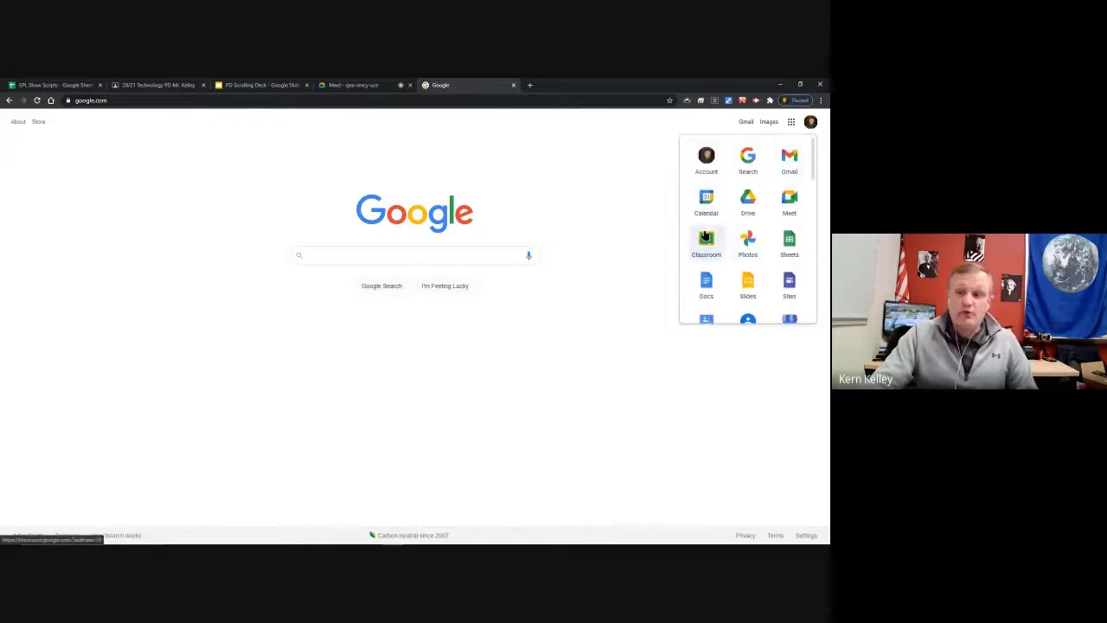
{"action": "left_click_drag", "start_coordinate": [706, 244], "coordinate": [789, 158]}
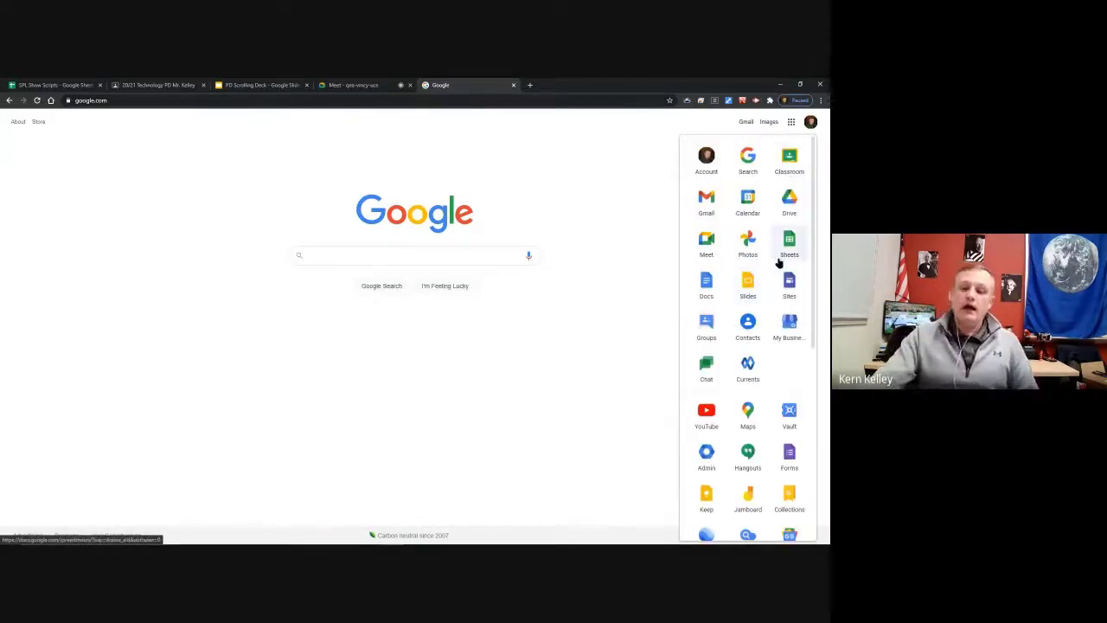
{"action": "scroll", "coordinate": [795, 311], "scroll_direction": "down", "scroll_amount": 4}
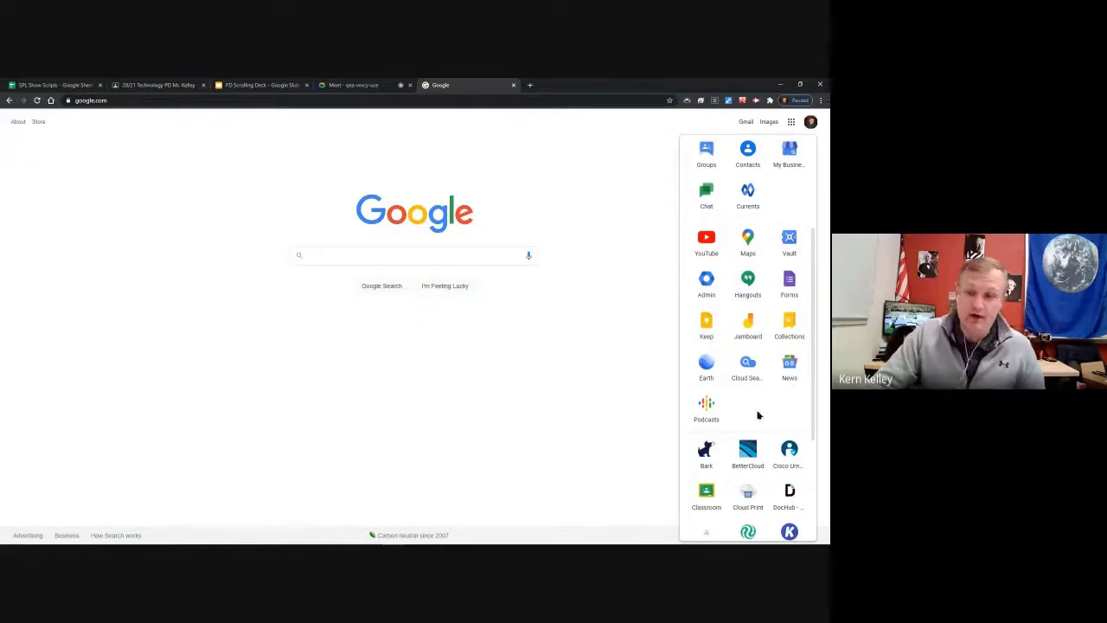
{"action": "left_click", "coordinate": [628, 329]}
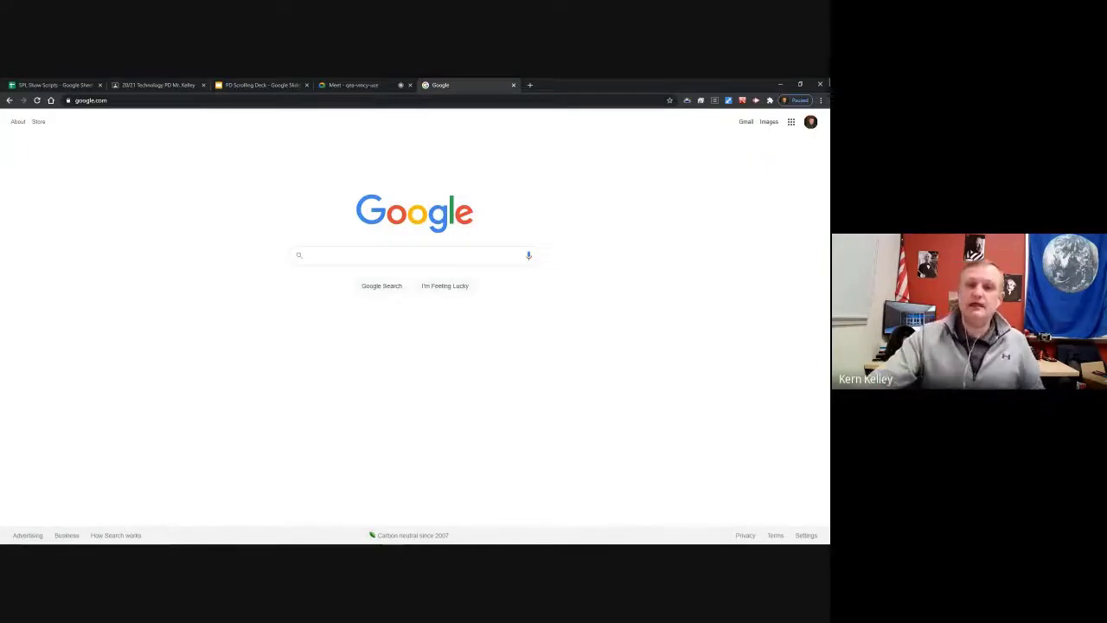
Switch to the Google Meet call and open its presenting options
{"action": "left_click", "coordinate": [354, 84]}
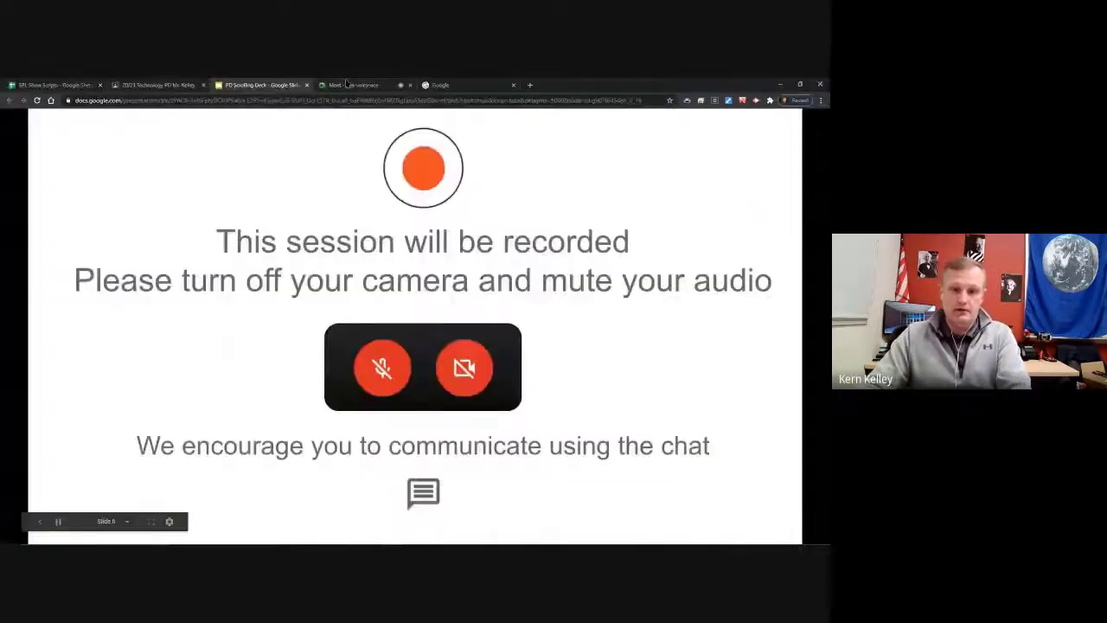
{"action": "left_click", "coordinate": [347, 84]}
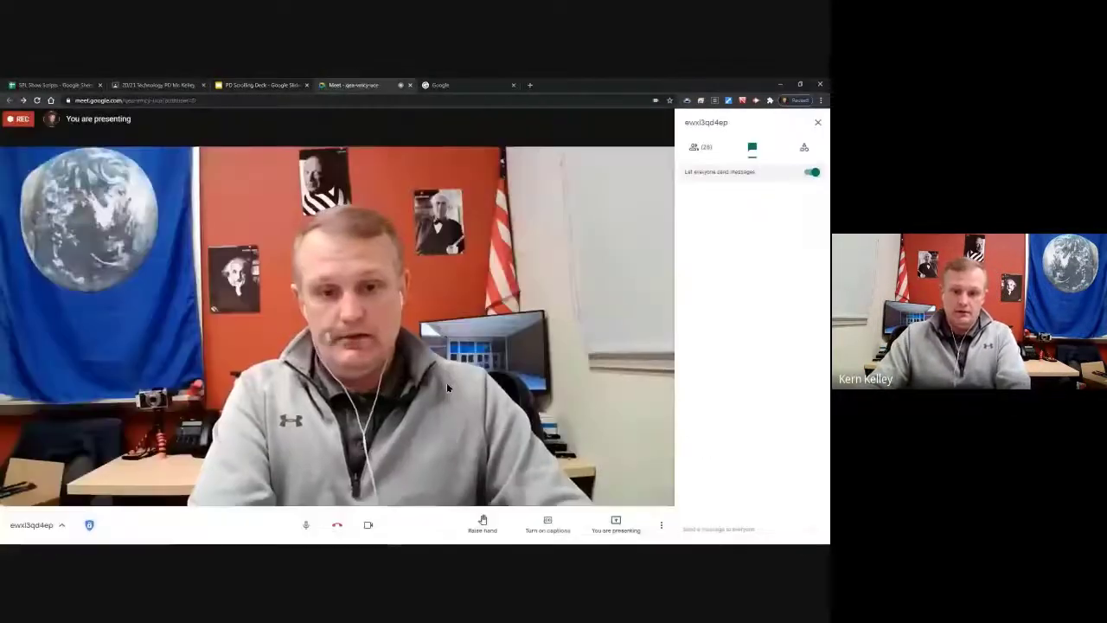
{"action": "left_click", "coordinate": [615, 521]}
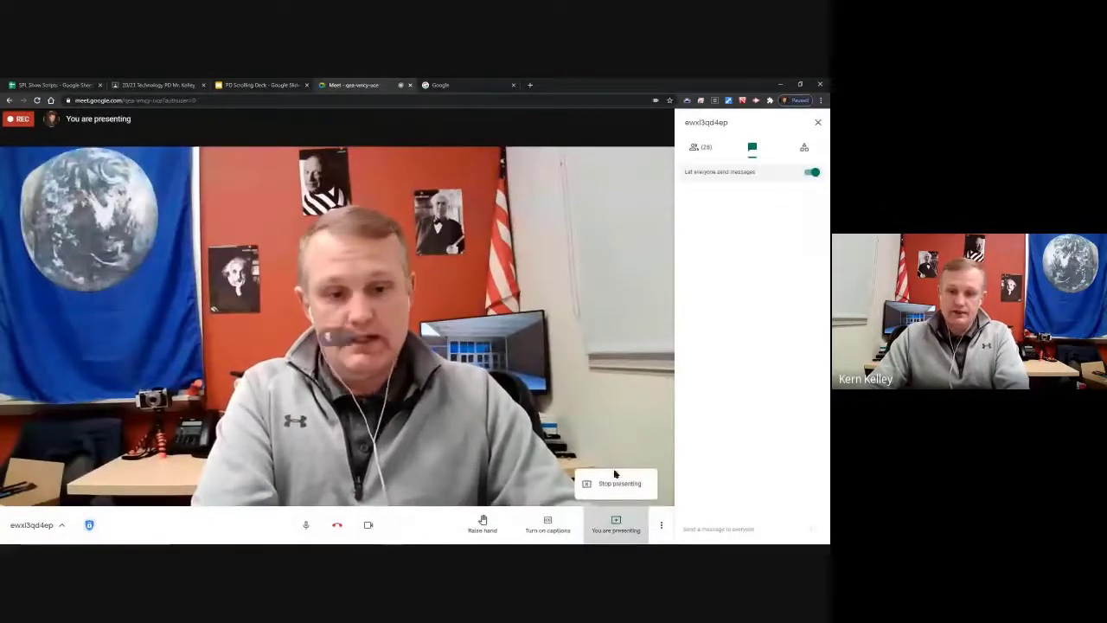
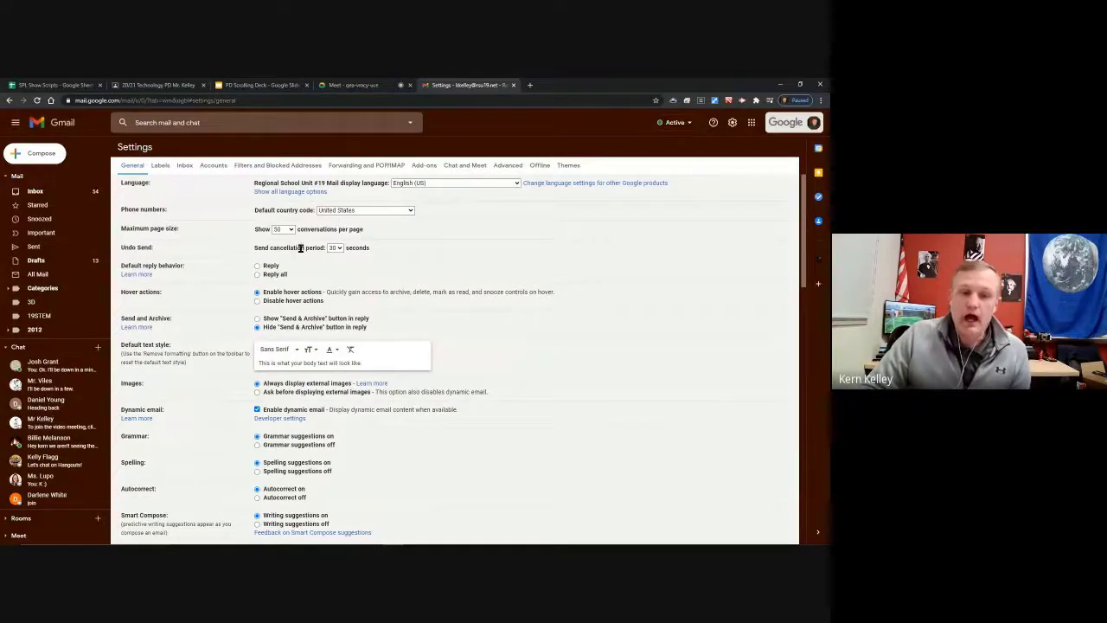
Set the Undo Send cancellation period to 30 seconds in the Gmail settings
{"action": "left_click", "coordinate": [335, 248]}
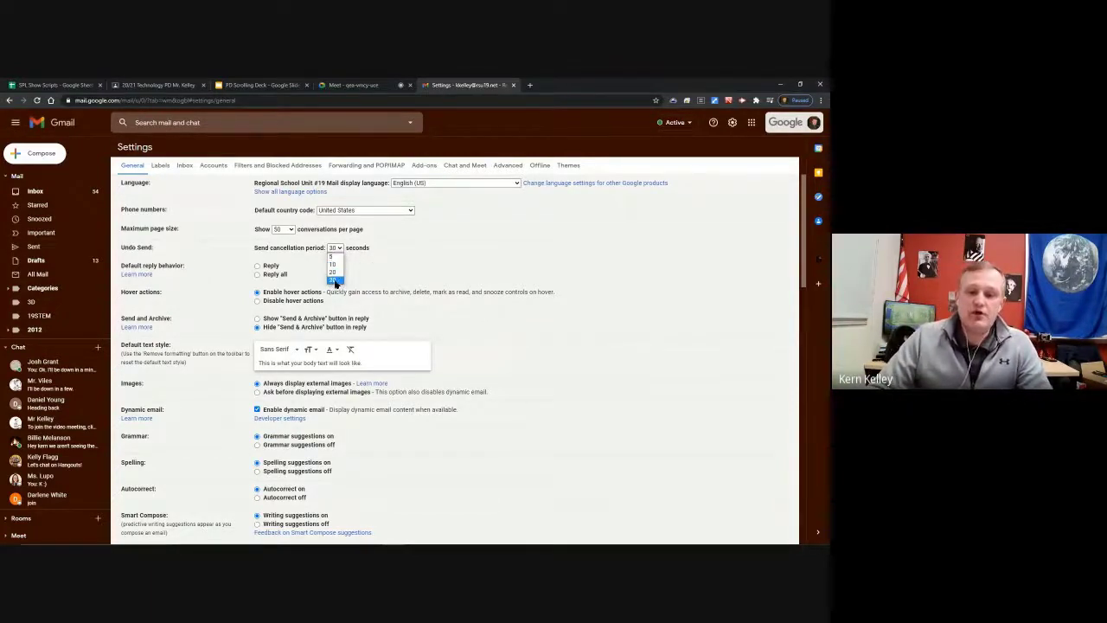
{"action": "left_click", "coordinate": [336, 279]}
{"action": "left_click", "coordinate": [336, 248]}
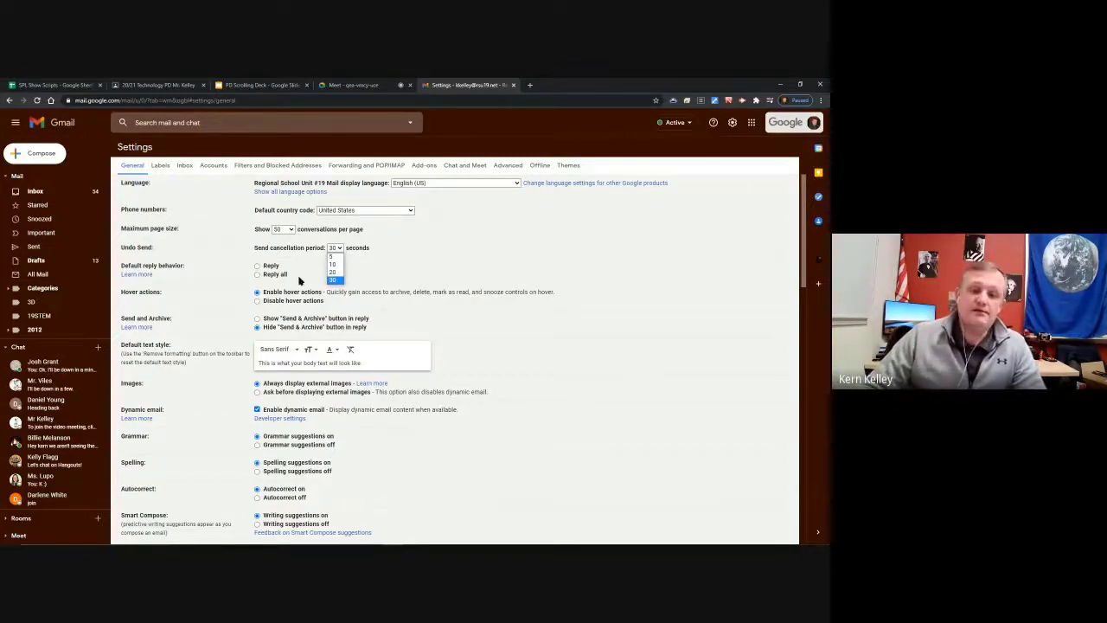
{"action": "left_click", "coordinate": [341, 282]}
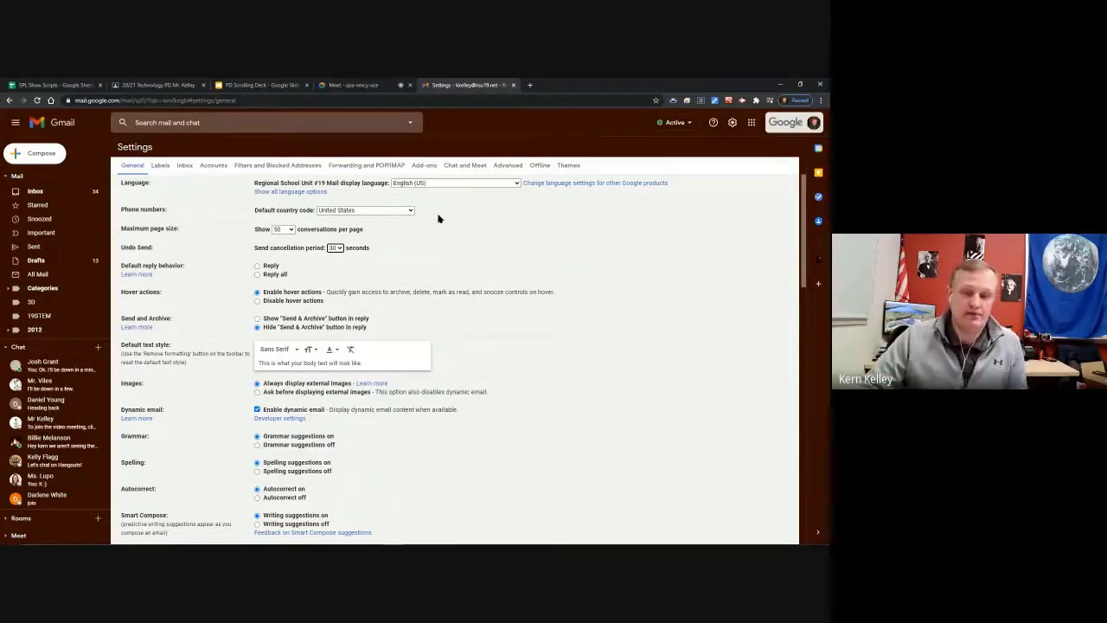
Review the remaining general Gmail settings, including the signature, its defaults, the vacation responder and the option to save changes
{"action": "scroll", "coordinate": [370, 269], "scroll_direction": "down", "scroll_amount": 3}
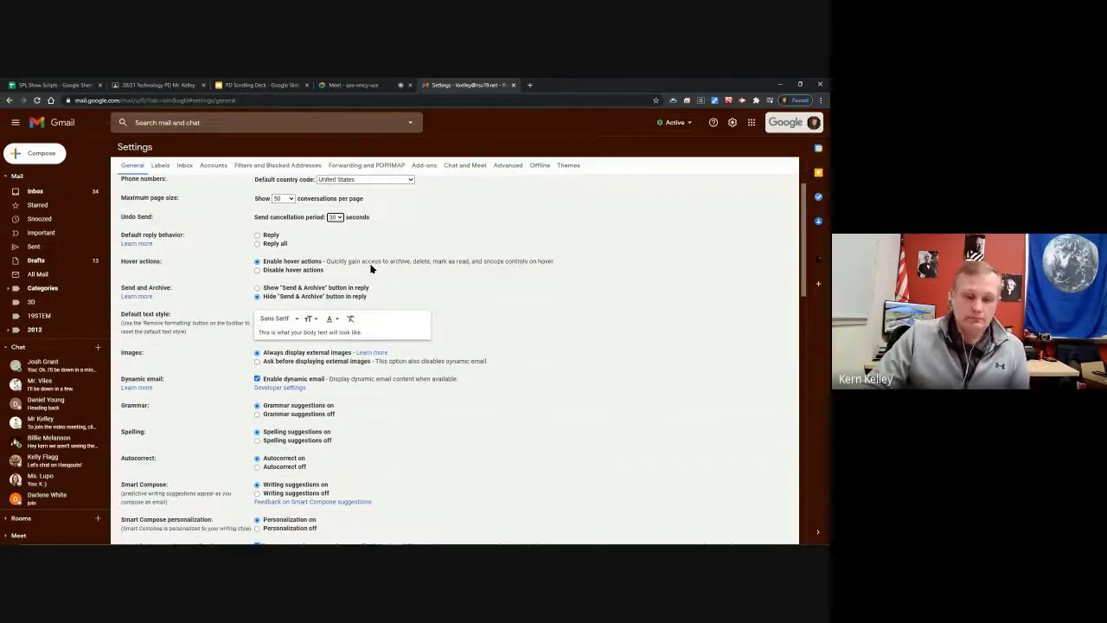
{"action": "scroll", "coordinate": [376, 247], "scroll_direction": "down", "scroll_amount": 10}
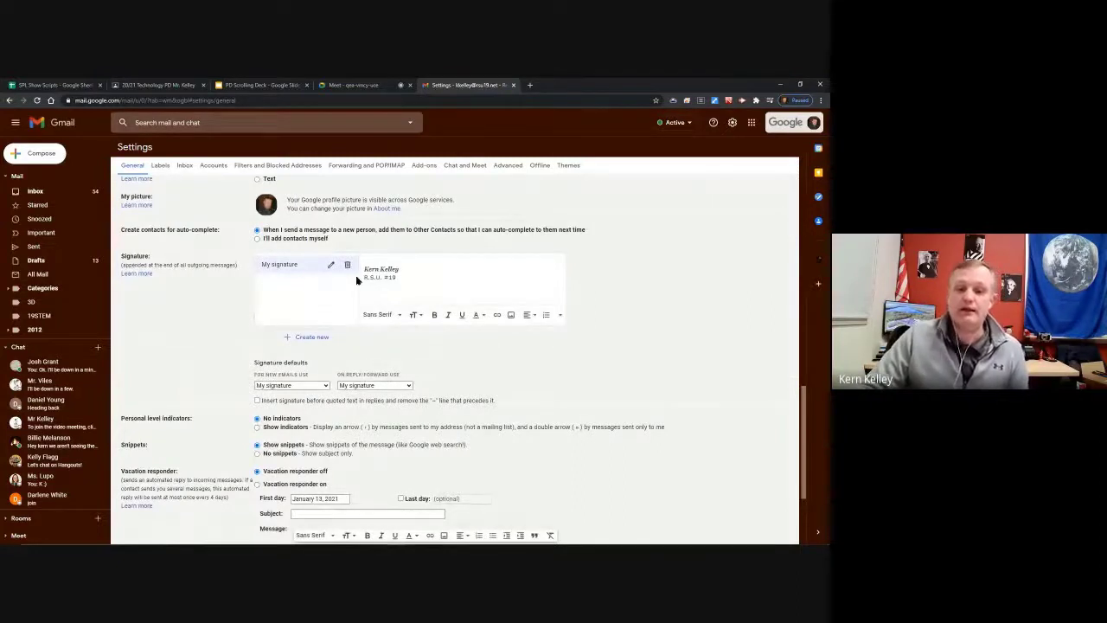
{"action": "scroll", "coordinate": [358, 279], "scroll_direction": "down", "scroll_amount": 2}
{"action": "scroll", "coordinate": [356, 278], "scroll_direction": "down", "scroll_amount": 1}
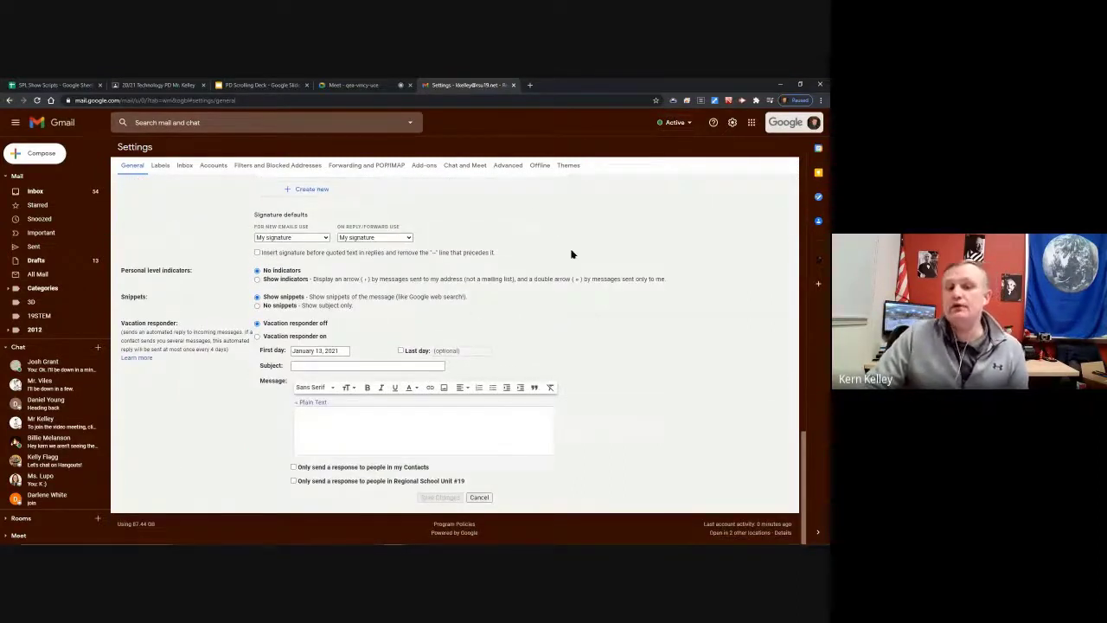
{"action": "scroll", "coordinate": [427, 296], "scroll_direction": "up", "scroll_amount": 15}
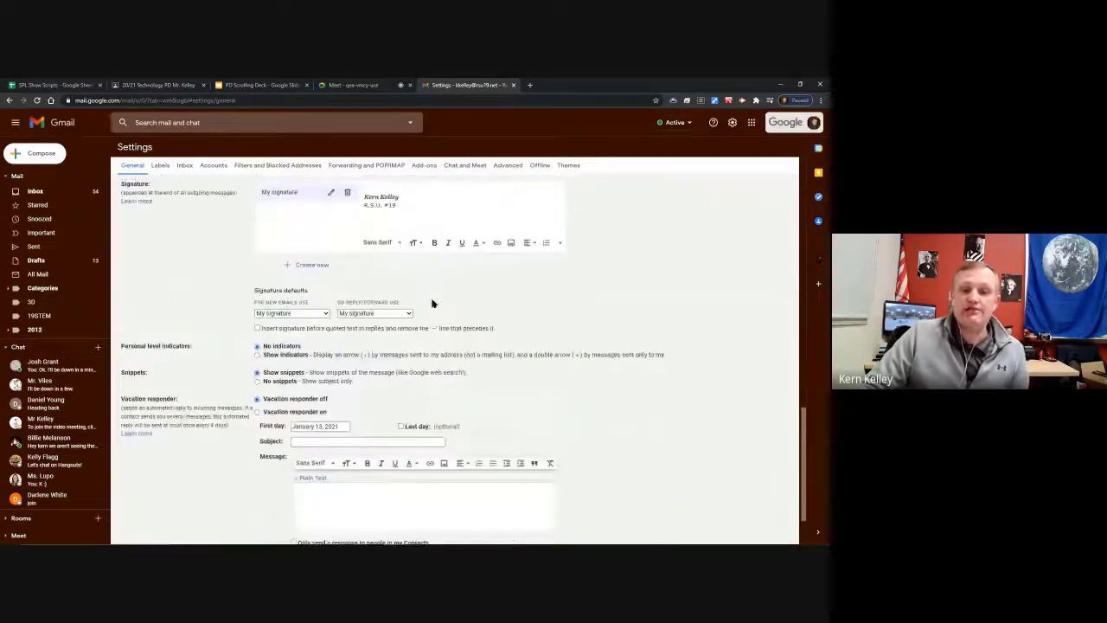
{"action": "scroll", "coordinate": [377, 322], "scroll_direction": "down", "scroll_amount": 15}
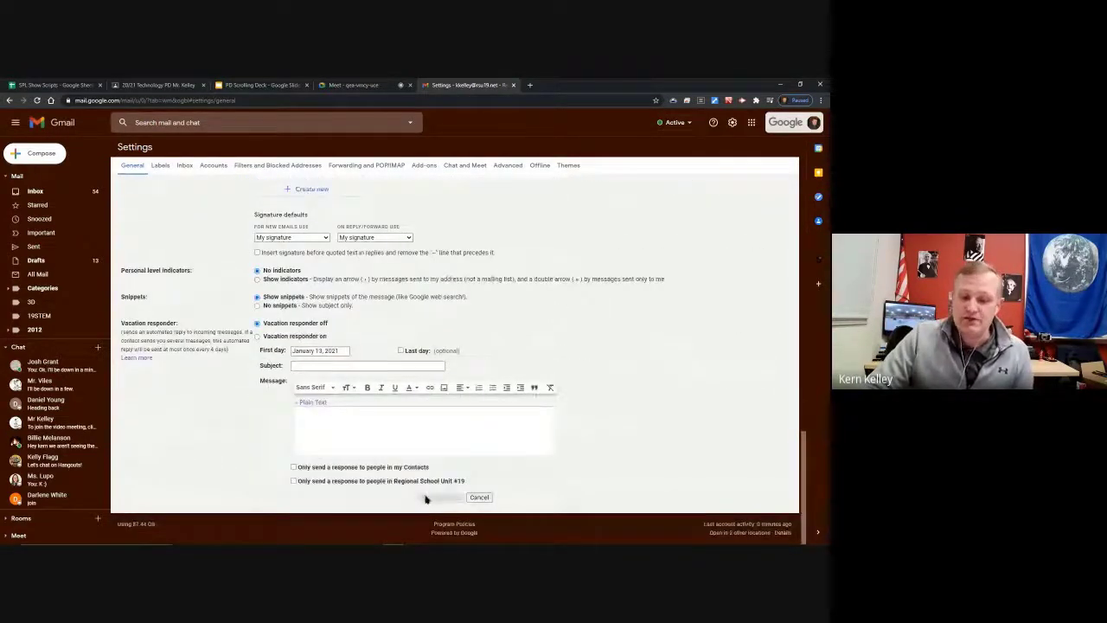
{"action": "scroll", "coordinate": [509, 424], "scroll_direction": "up", "scroll_amount": 15}
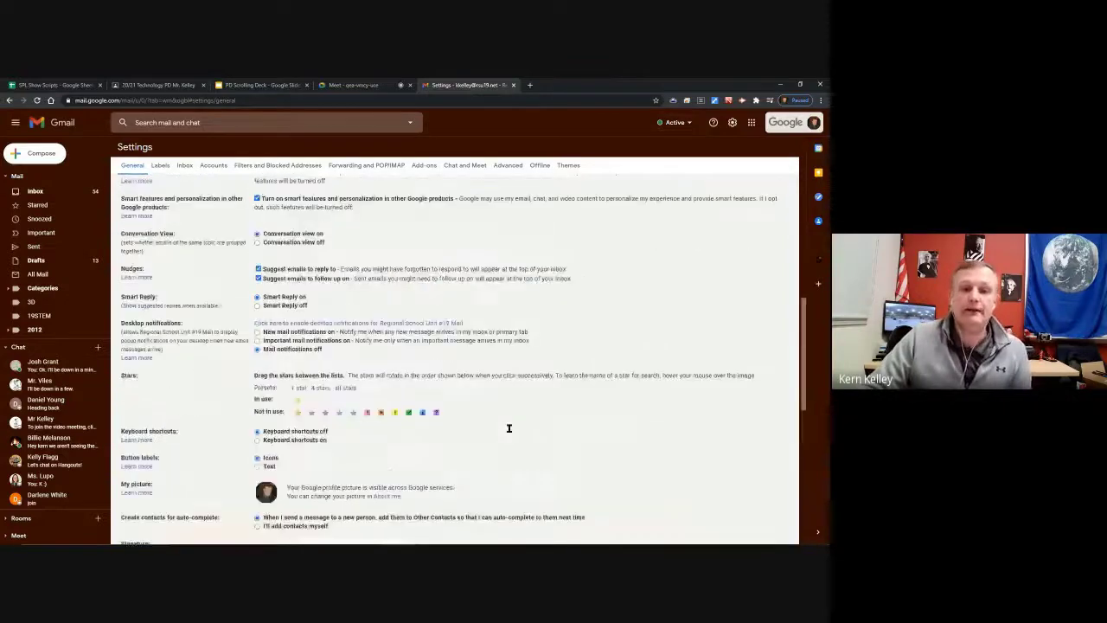
Create a new Gmail label named Tech PD Classroom in the label settings
{"action": "left_click", "coordinate": [159, 165]}
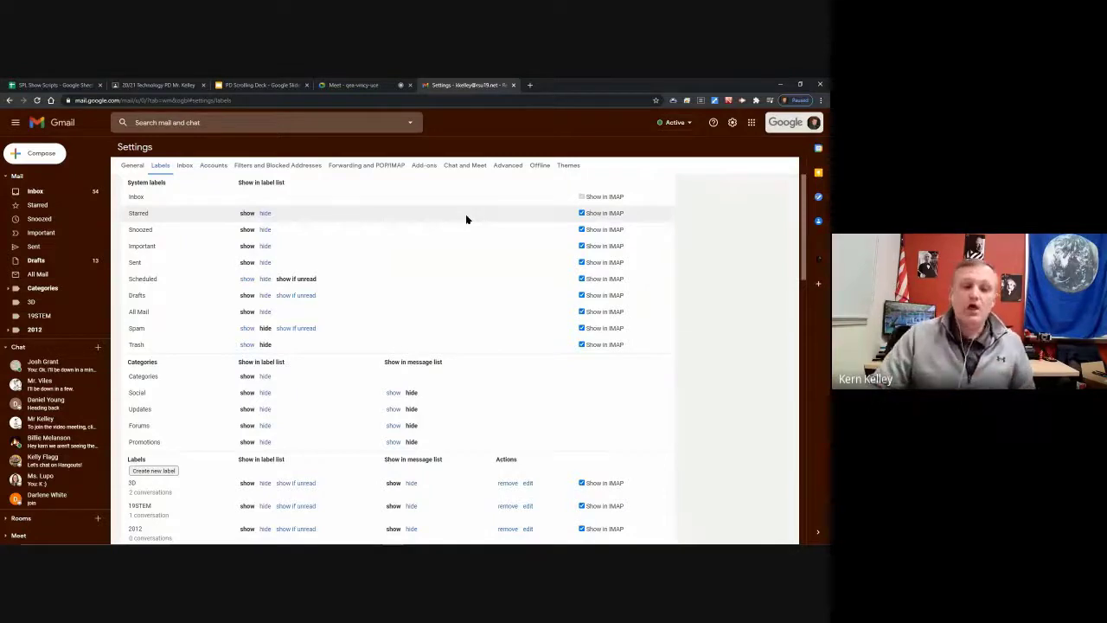
{"action": "left_click", "coordinate": [154, 471]}
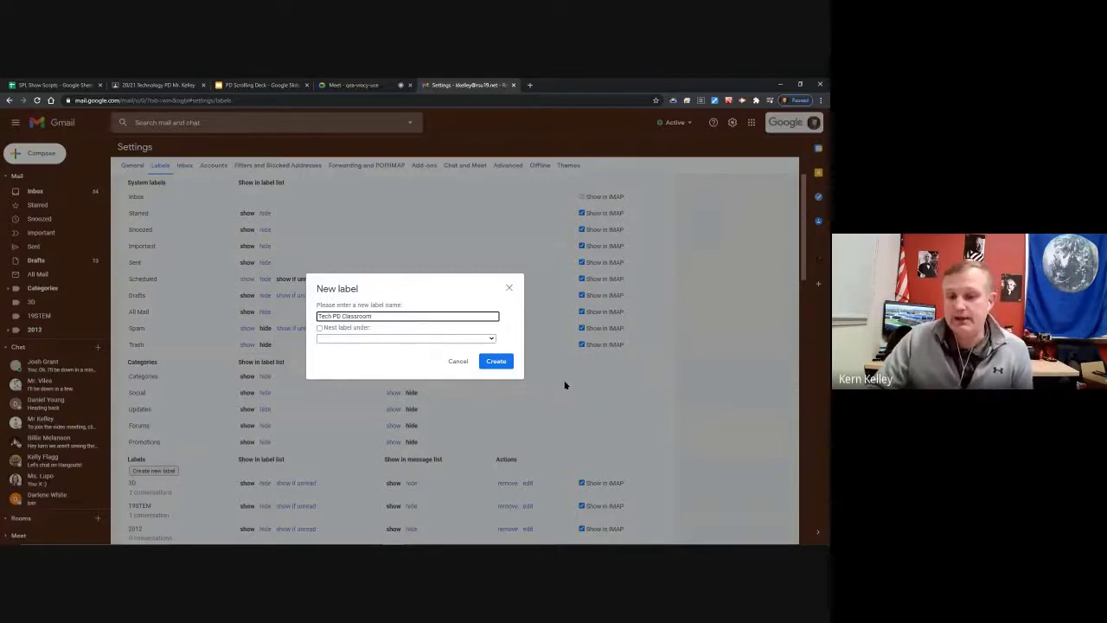
{"action": "left_click", "coordinate": [507, 365]}
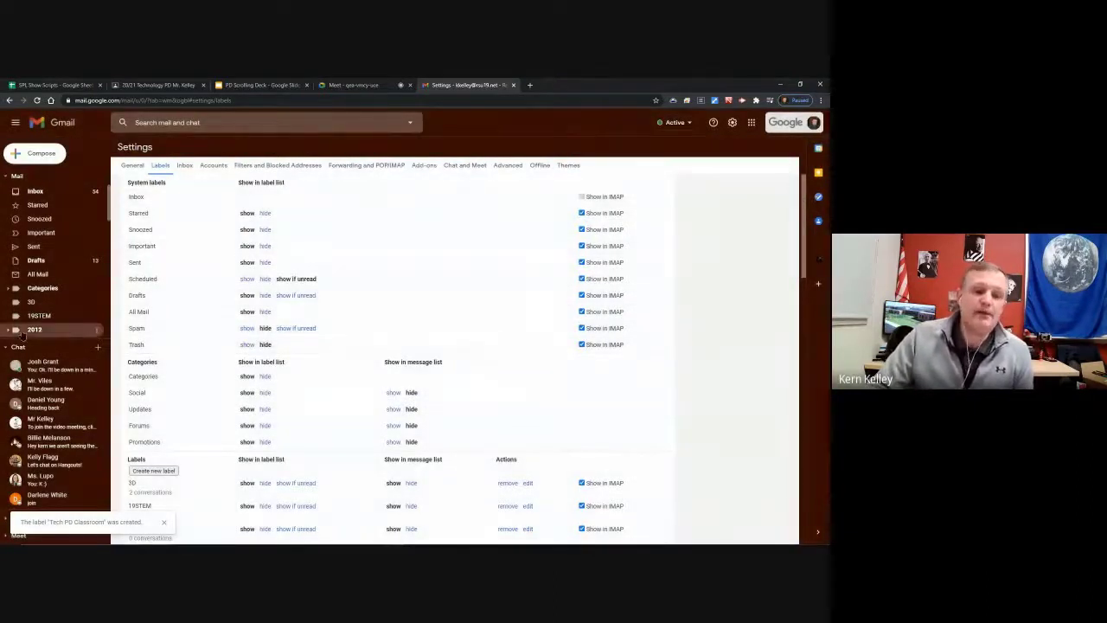
Collapse the Chat section and look through the mail labels down to Tech PD Classroom
{"action": "left_click", "coordinate": [7, 346]}
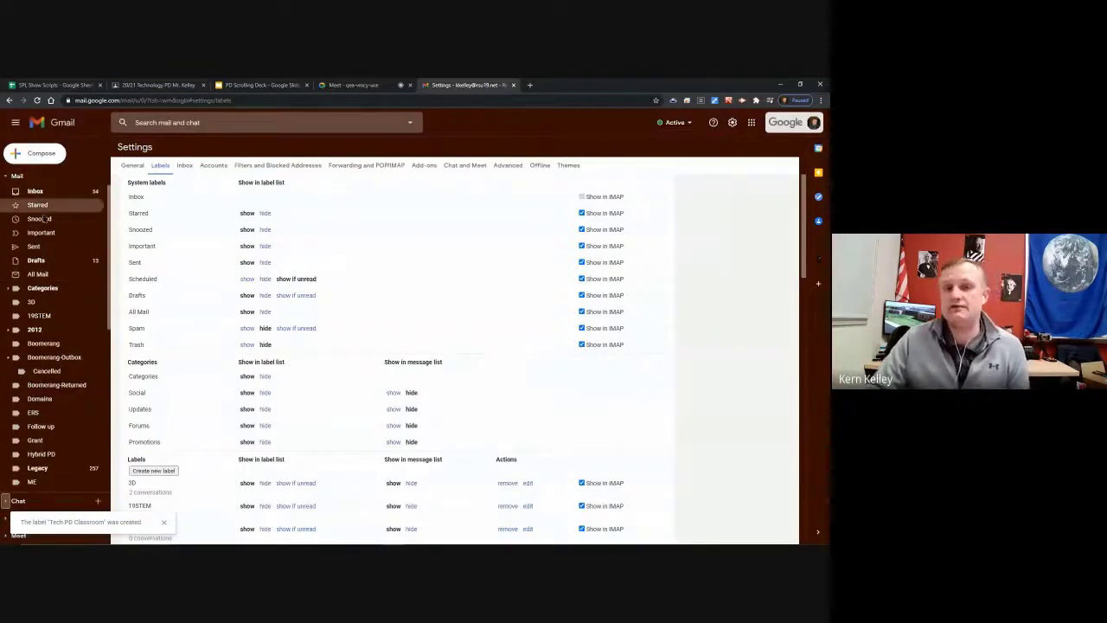
{"action": "scroll", "coordinate": [113, 363], "scroll_direction": "down", "scroll_amount": 5}
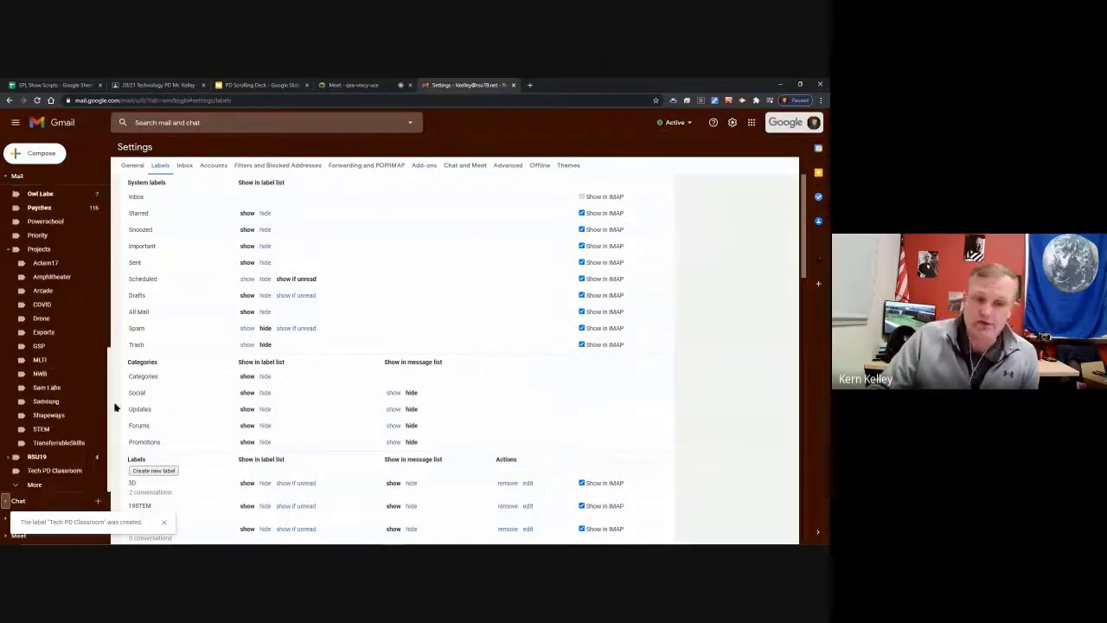
{"action": "scroll", "coordinate": [116, 302], "scroll_direction": "up", "scroll_amount": 5}
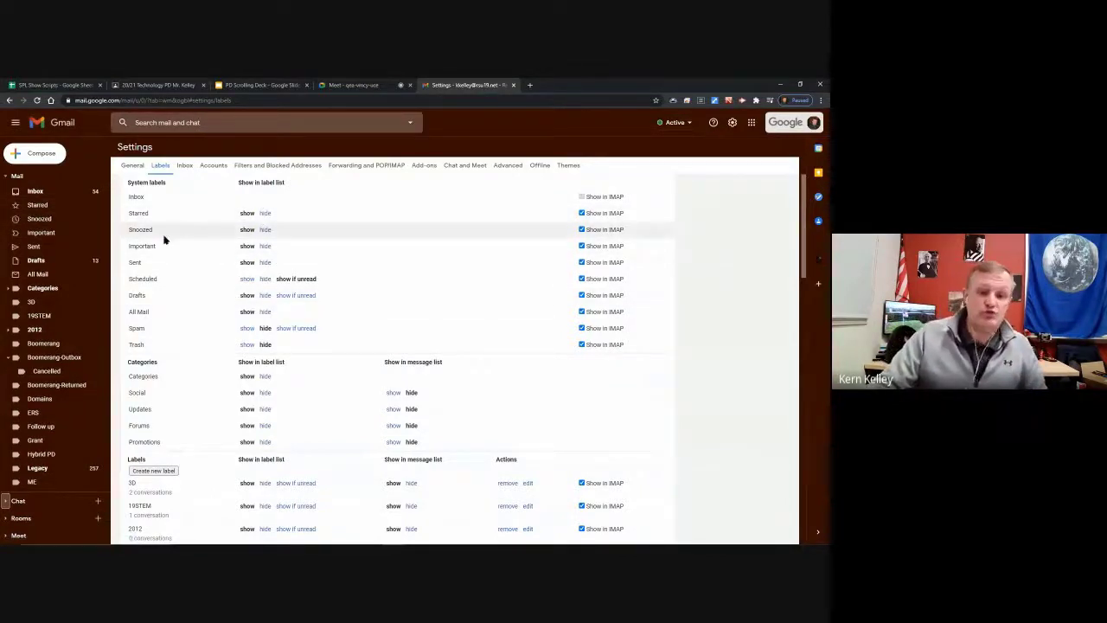
Hide the Snoozed label from the label list and show it again
{"action": "left_click", "coordinate": [264, 229]}
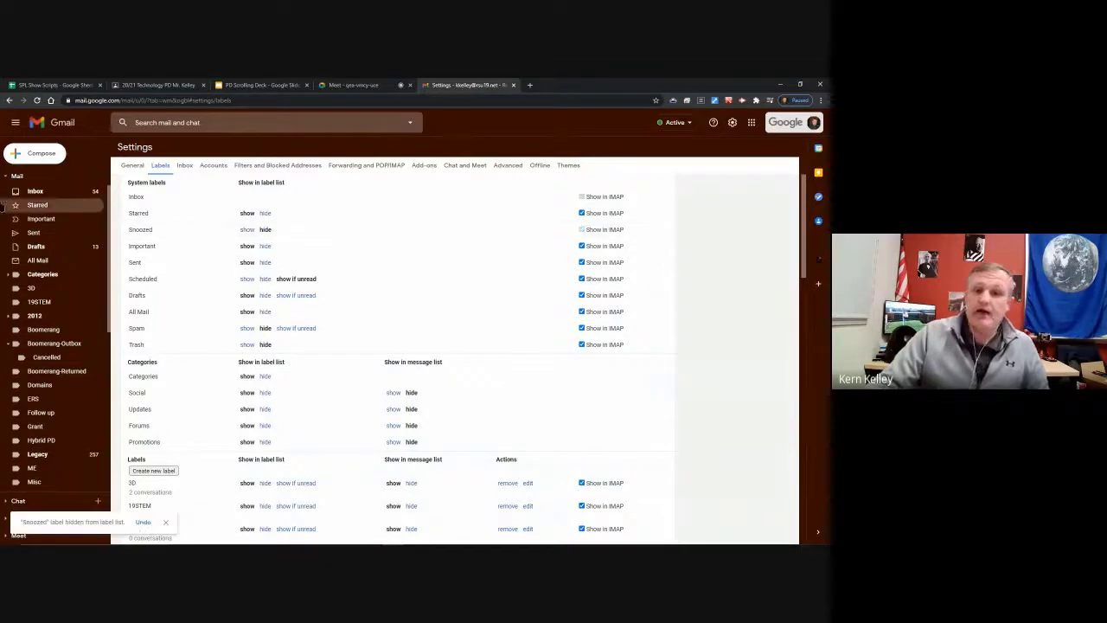
{"action": "left_click", "coordinate": [248, 229]}
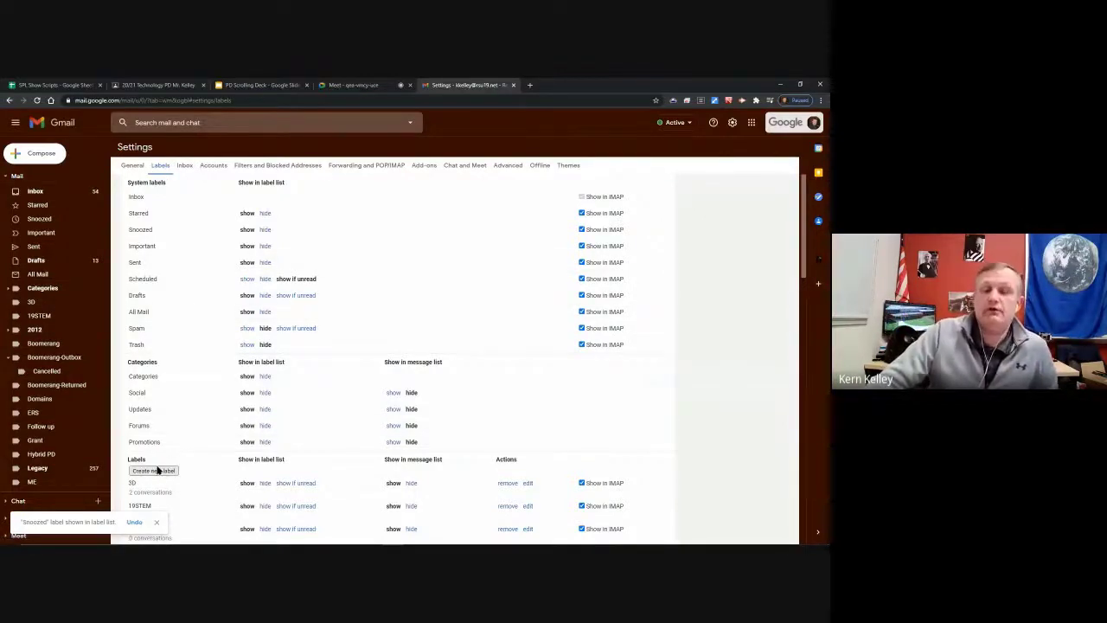
Review the inbox settings for categories, reading pane, importance markers and filtered mail, and view the inbox's Social category
{"action": "left_click", "coordinate": [186, 165]}
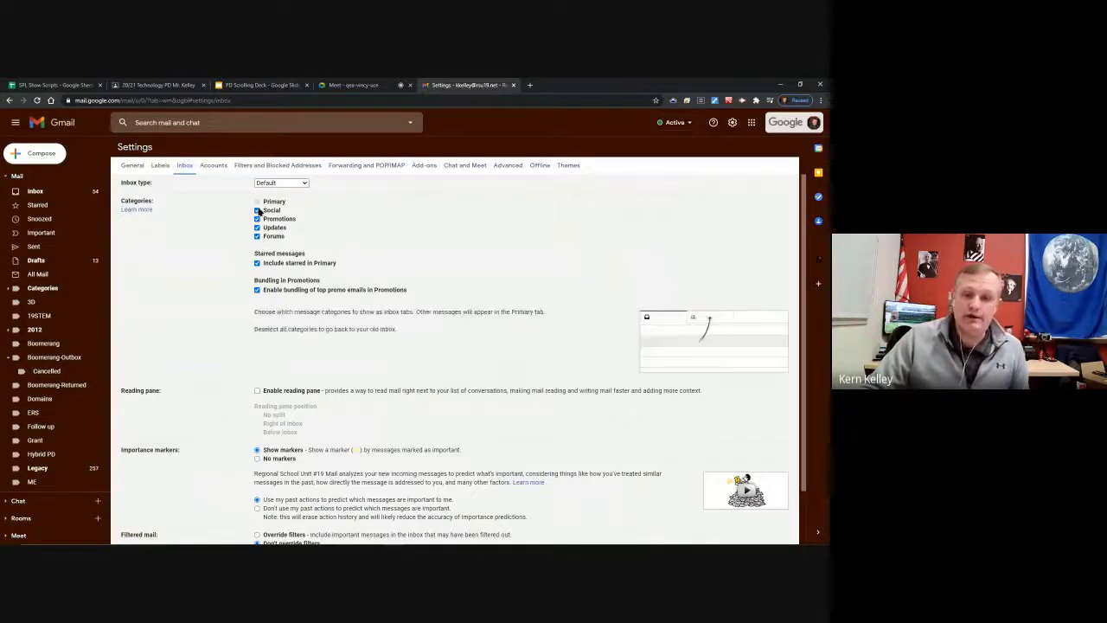
{"action": "scroll", "coordinate": [540, 253], "scroll_direction": "down", "scroll_amount": 3}
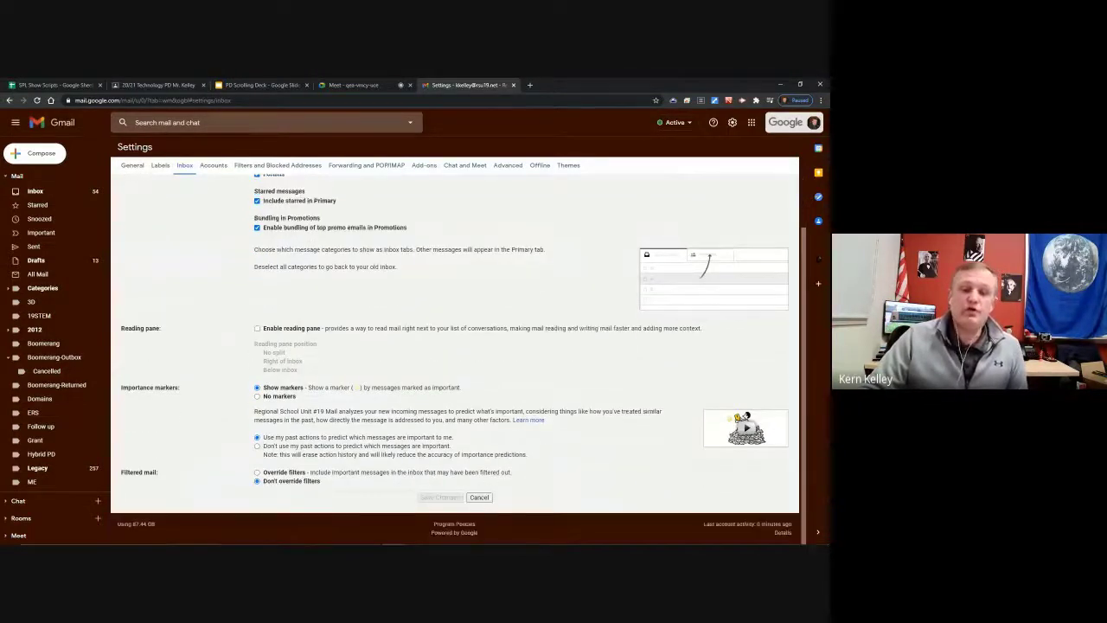
{"action": "scroll", "coordinate": [541, 253], "scroll_direction": "up", "scroll_amount": 3}
{"action": "left_click", "coordinate": [38, 190]}
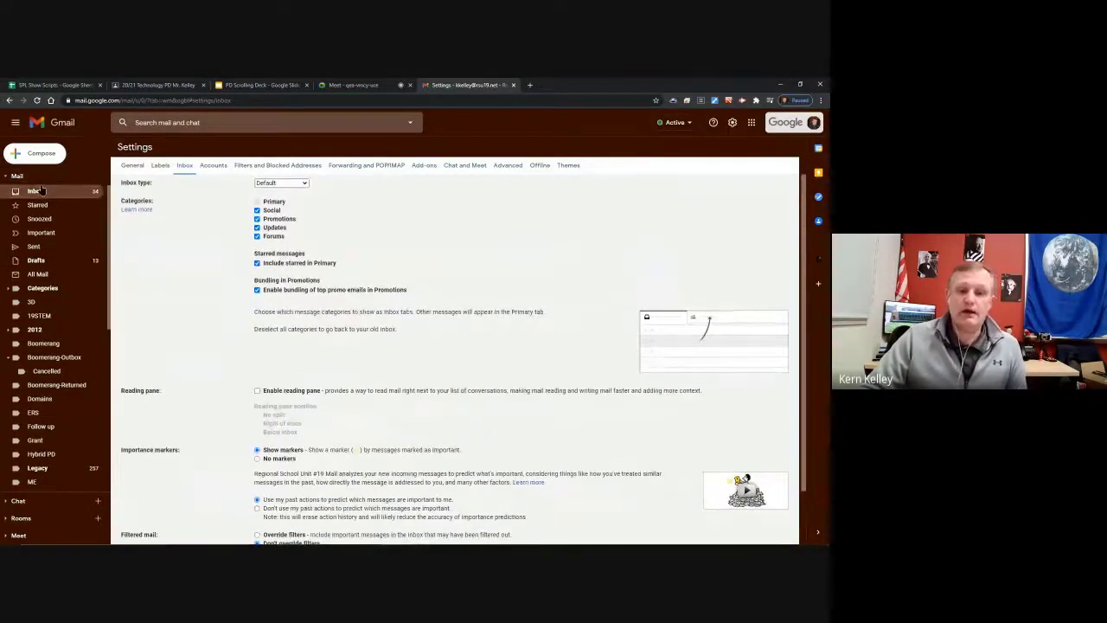
{"action": "left_click", "coordinate": [248, 169]}
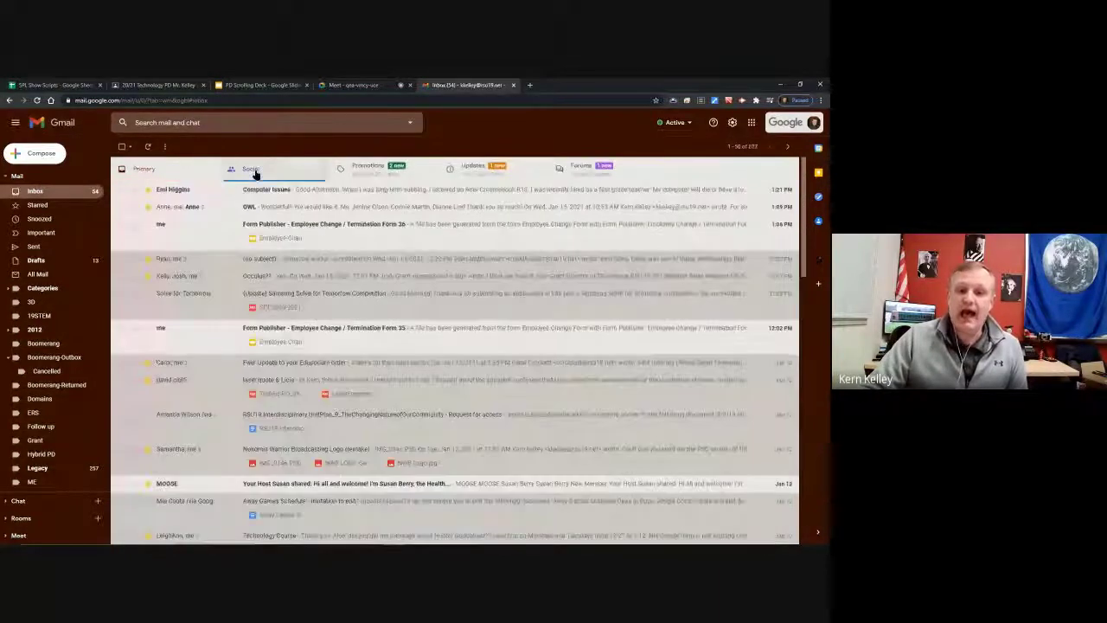
Browse the inbox's Social, Promotions and Updates categories
{"action": "left_click", "coordinate": [248, 169]}
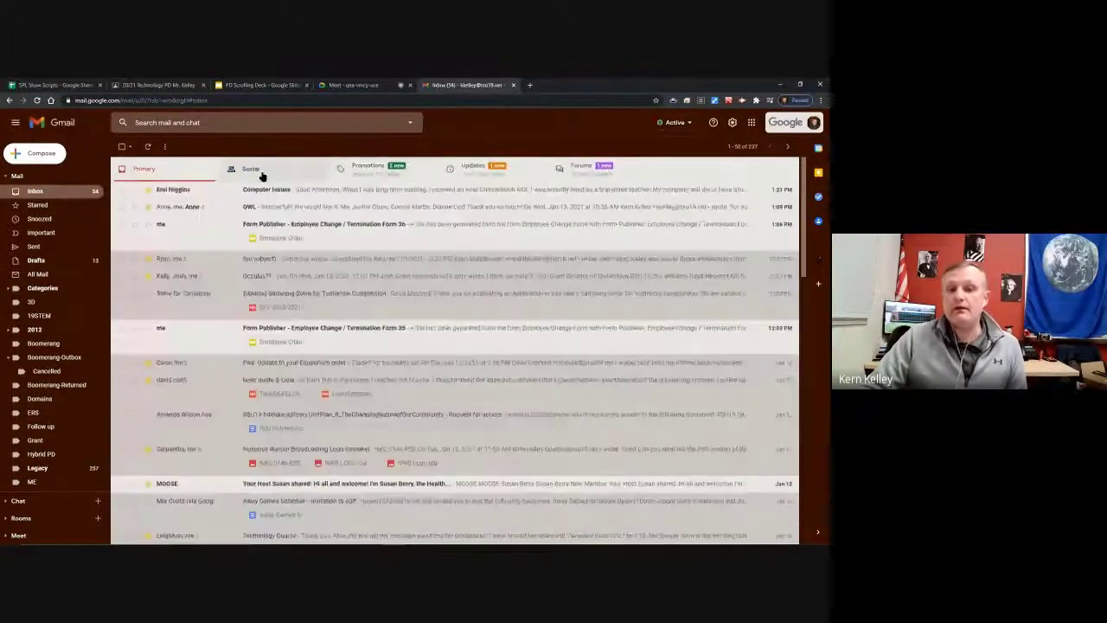
{"action": "left_click", "coordinate": [260, 173]}
{"action": "left_click", "coordinate": [367, 169]}
{"action": "left_click", "coordinate": [506, 173]}
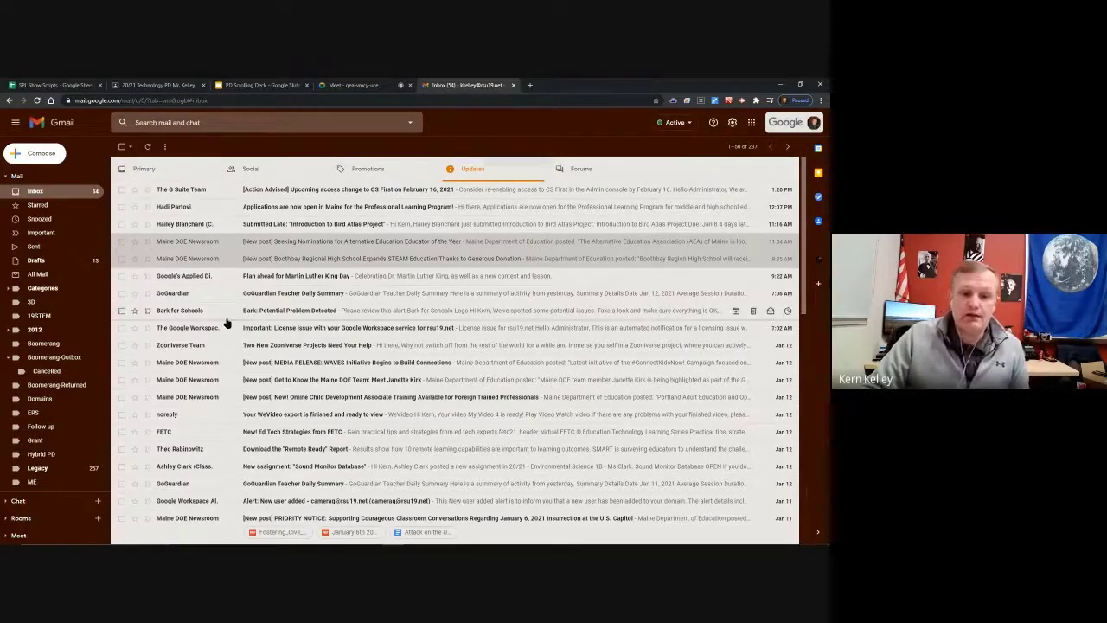
Read the Professional Learning Program email, move it from Updates to Primary, and dismiss the offer to do so for future messages
{"action": "left_click", "coordinate": [304, 208]}
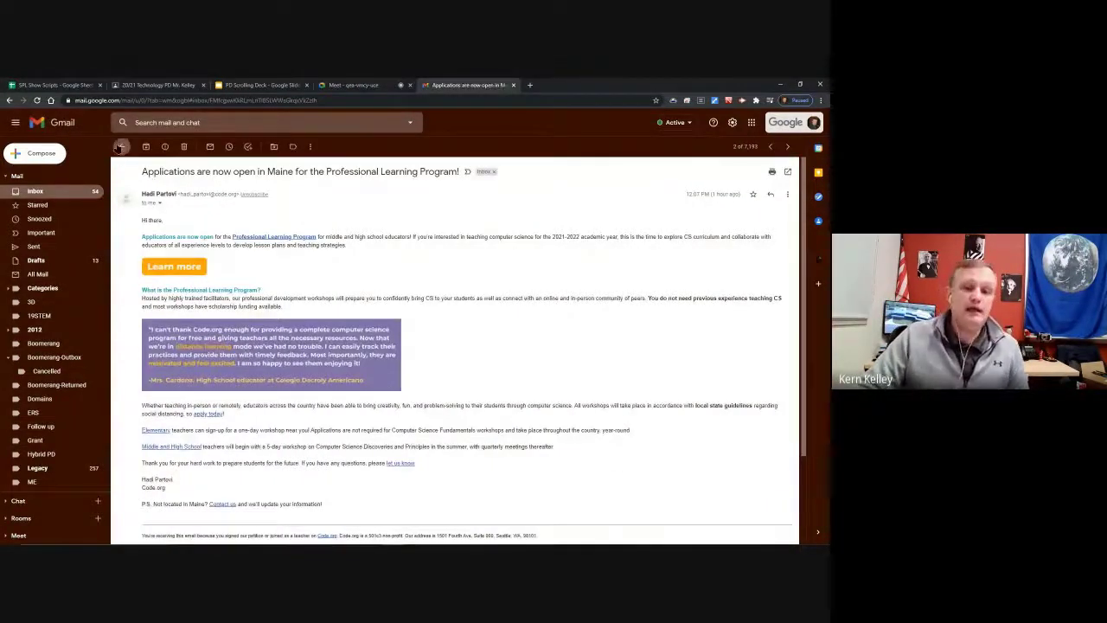
{"action": "left_click", "coordinate": [122, 147]}
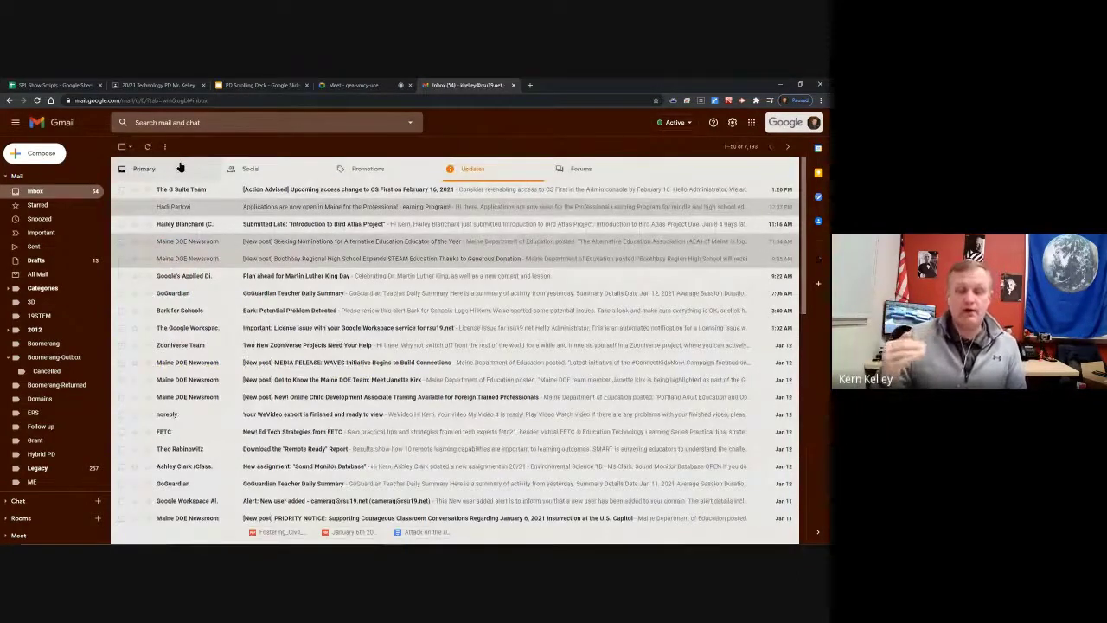
{"action": "left_click_drag", "start_coordinate": [333, 210], "coordinate": [143, 173]}
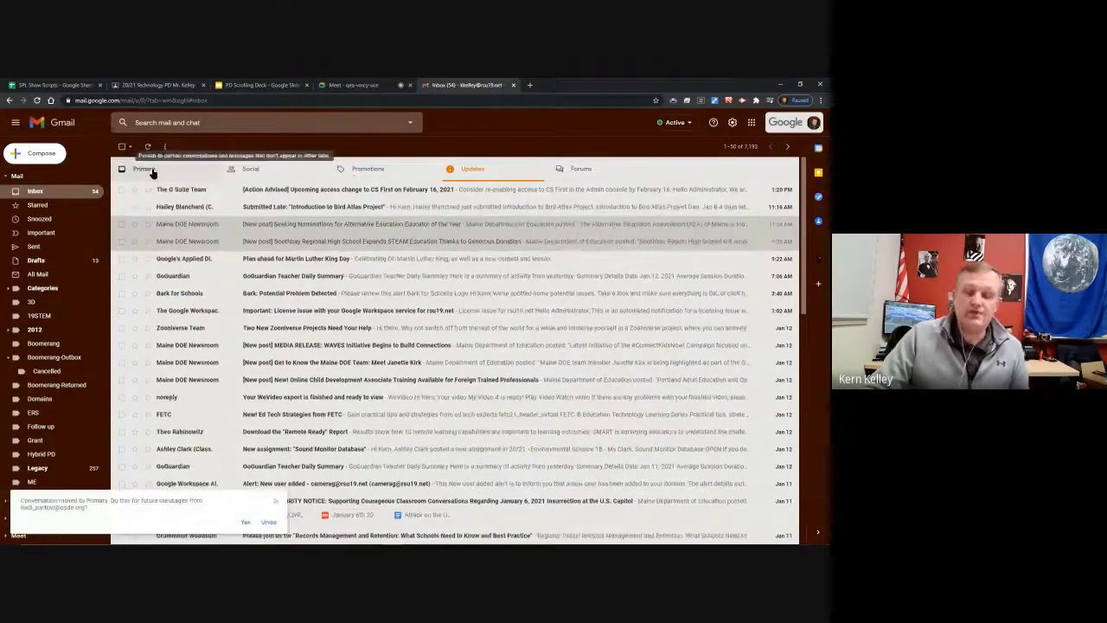
{"action": "left_click", "coordinate": [274, 501]}
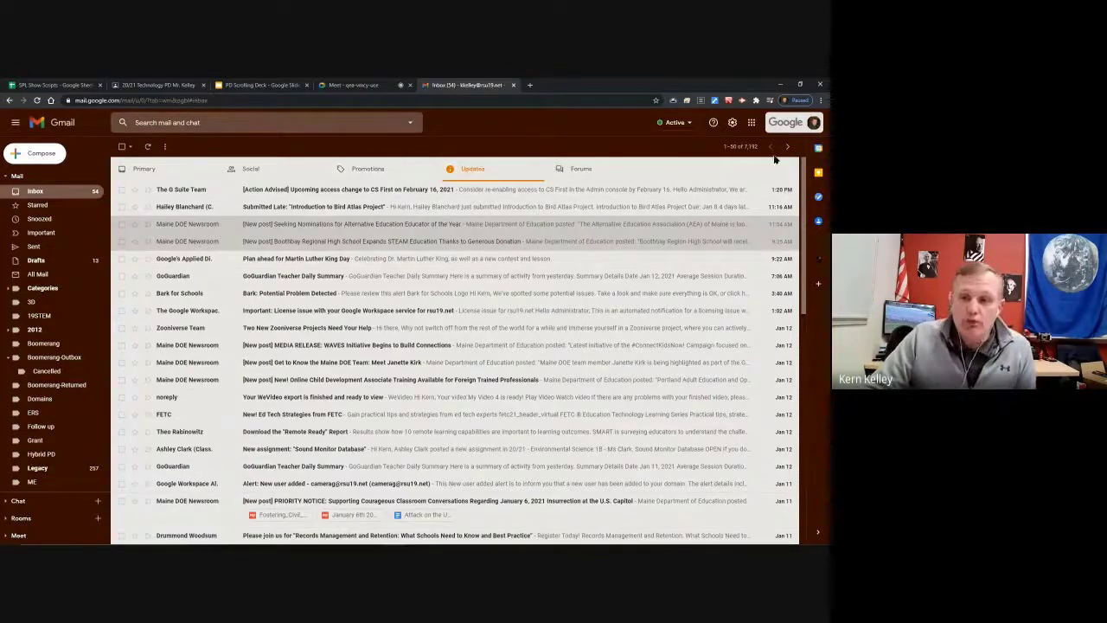
Review the inbox category settings and the list of existing filters and blocked addresses in the full Gmail settings
{"action": "left_click", "coordinate": [731, 122]}
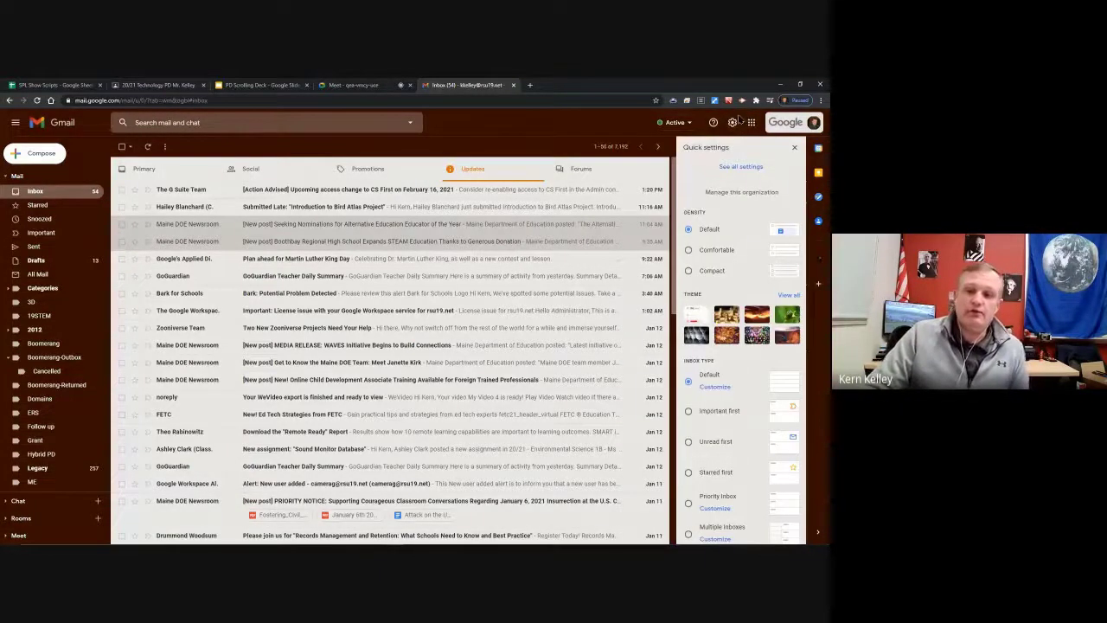
{"action": "left_click", "coordinate": [756, 168]}
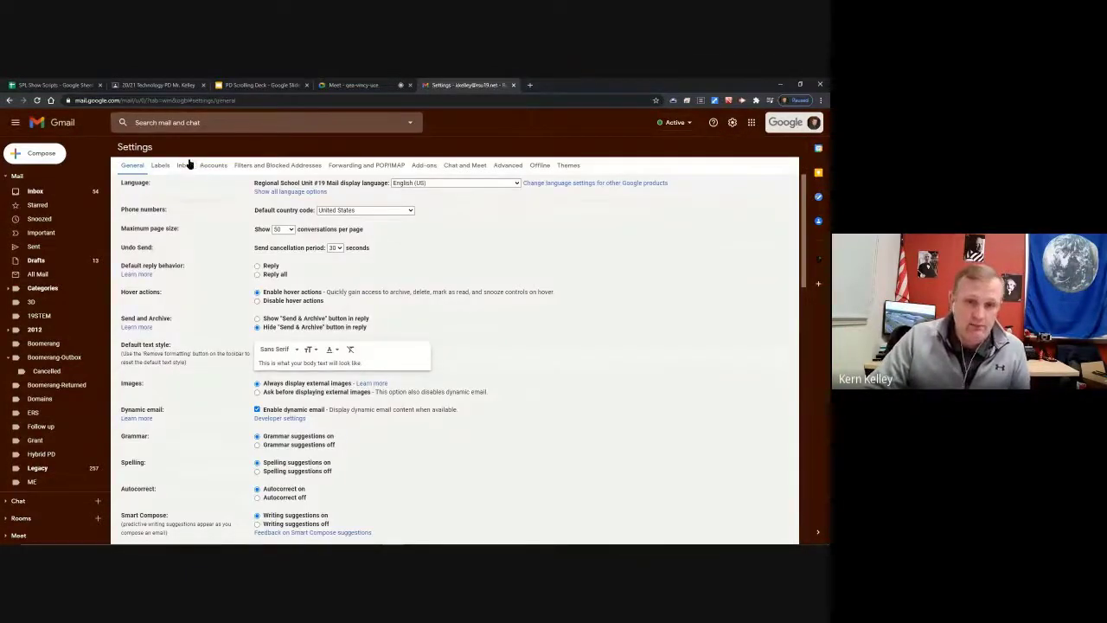
{"action": "left_click", "coordinate": [184, 164]}
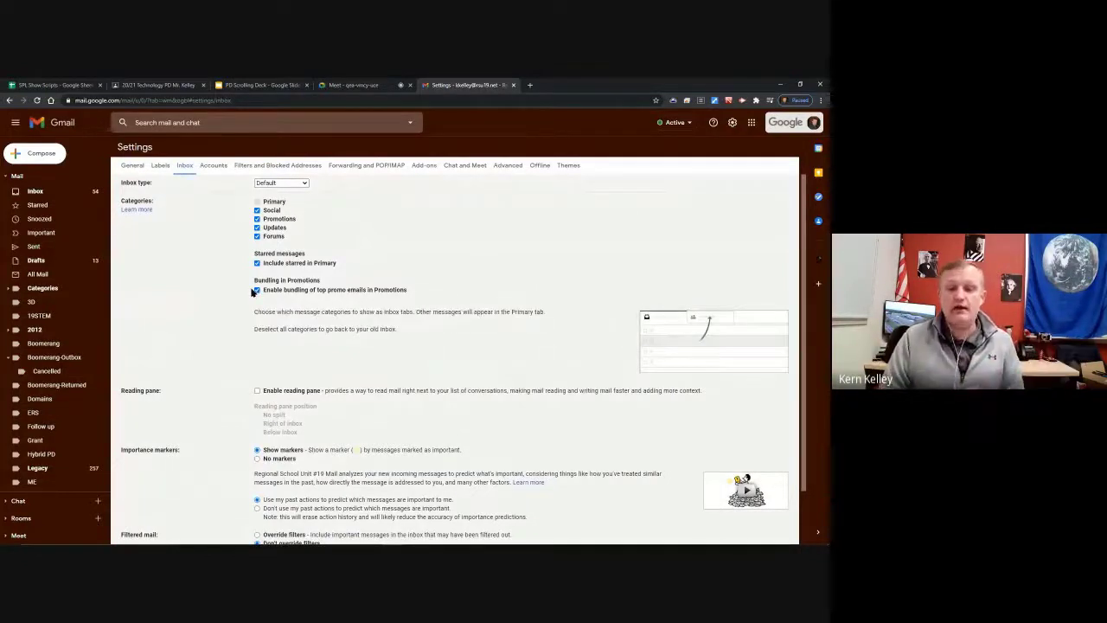
{"action": "scroll", "coordinate": [252, 291], "scroll_direction": "down", "scroll_amount": 2}
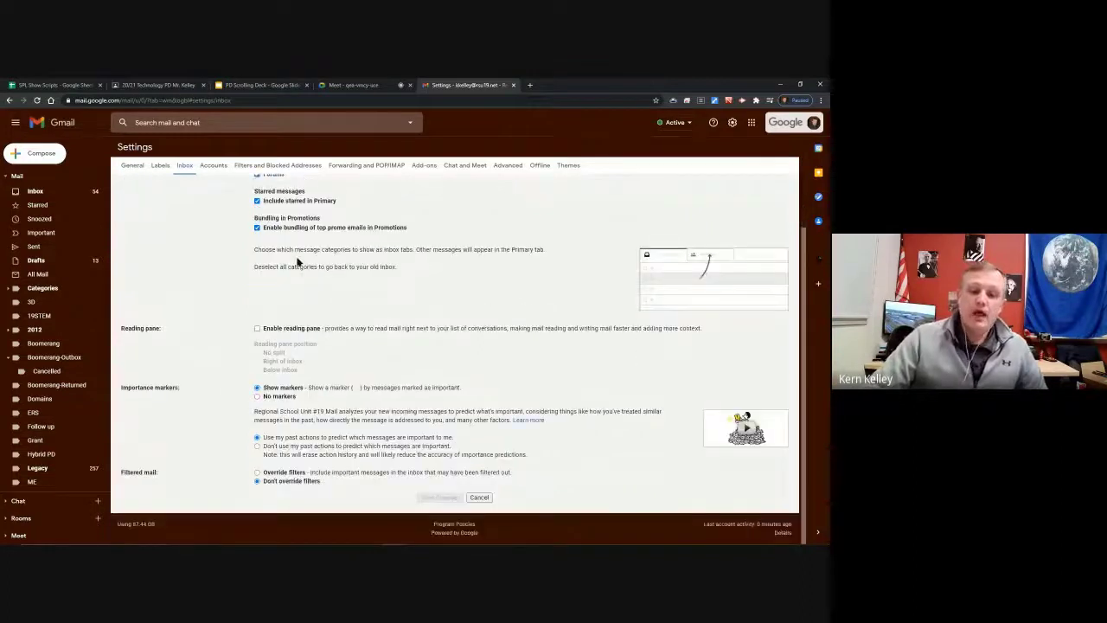
{"action": "scroll", "coordinate": [260, 277], "scroll_direction": "up", "scroll_amount": 2}
{"action": "mouse_move", "coordinate": [294, 214]}
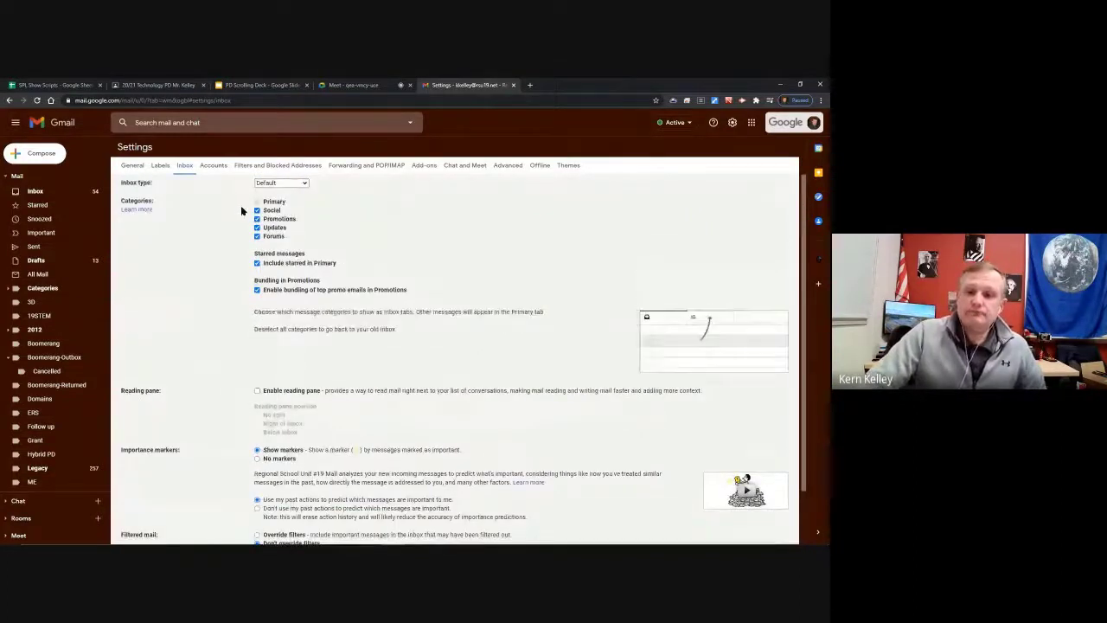
{"action": "left_click", "coordinate": [270, 167]}
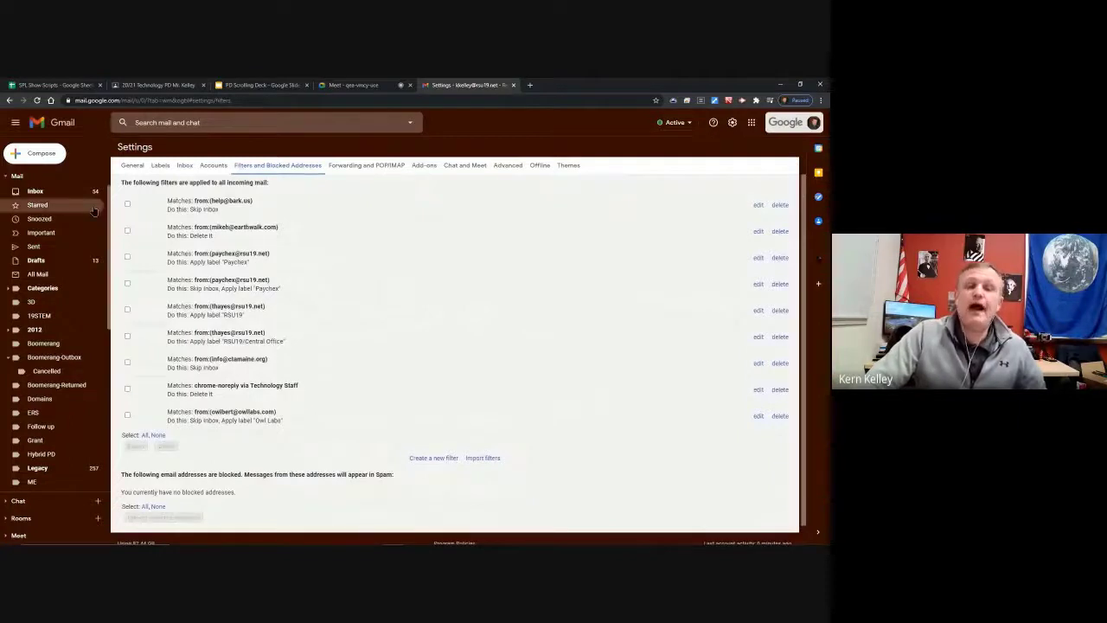
Start a filter for messages like the newest email in the Primary inbox
{"action": "left_click", "coordinate": [36, 192]}
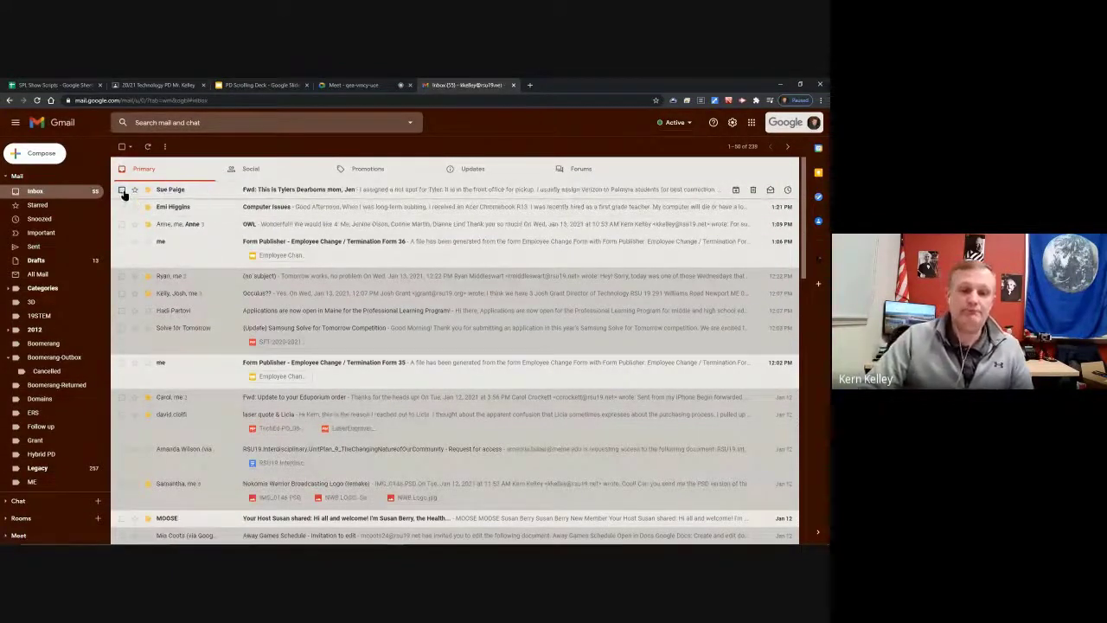
{"action": "left_click", "coordinate": [122, 190]}
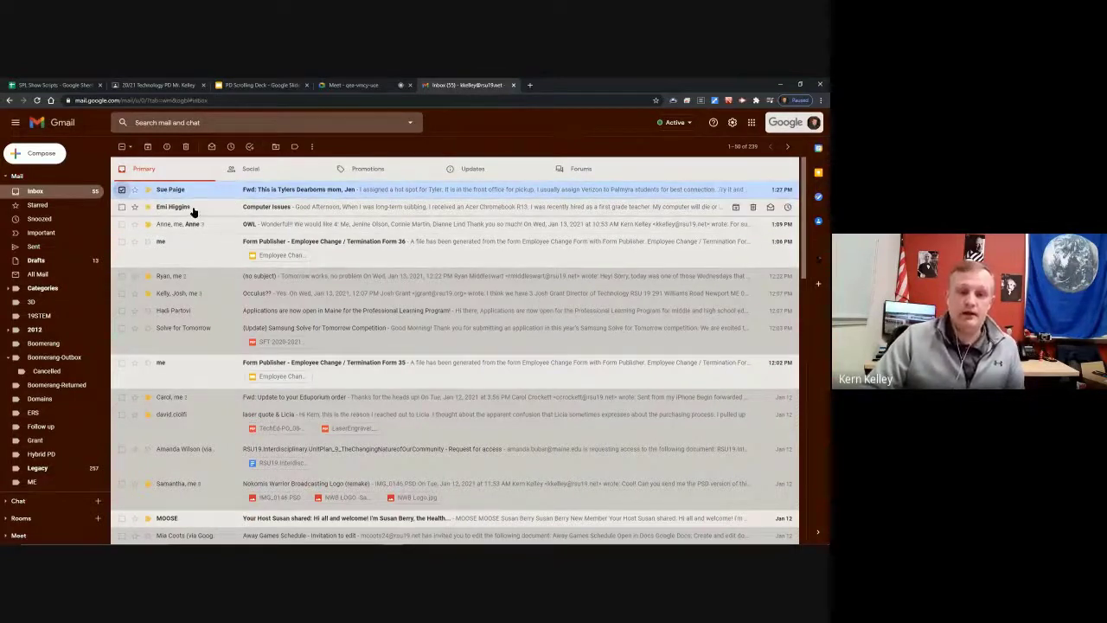
{"action": "left_click", "coordinate": [314, 147]}
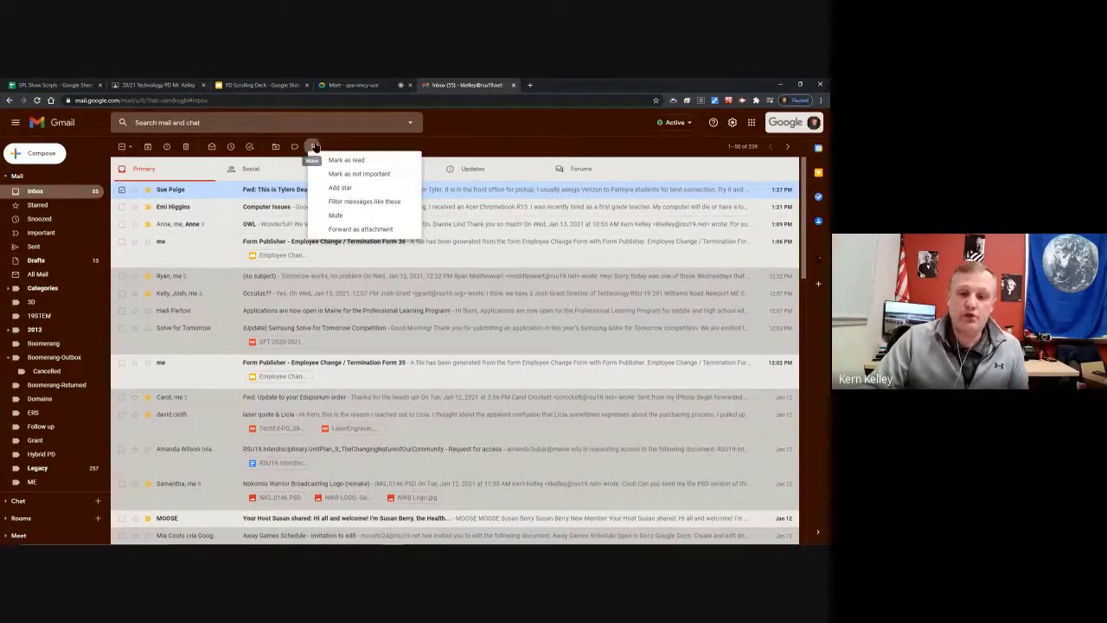
{"action": "left_click", "coordinate": [394, 202]}
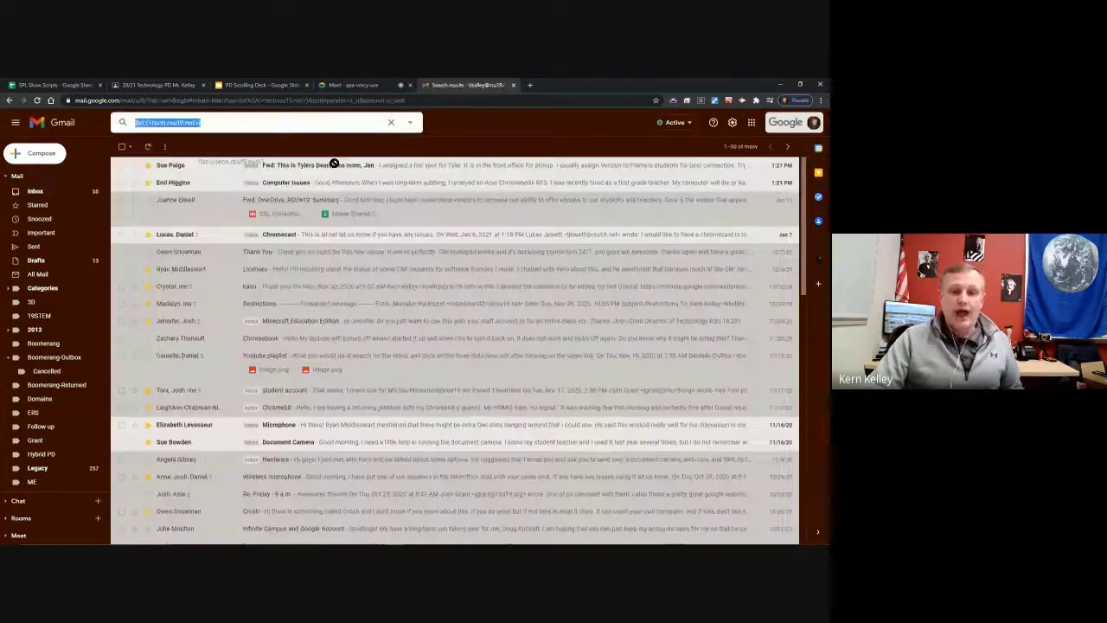
{"action": "left_click", "coordinate": [122, 165]}
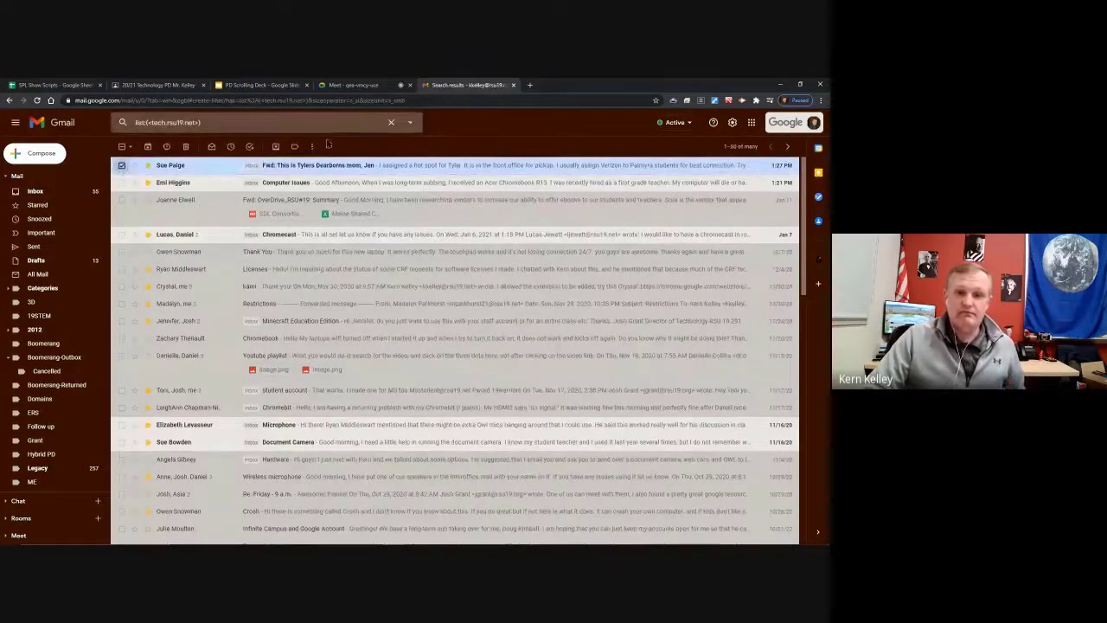
{"action": "left_click", "coordinate": [311, 147]}
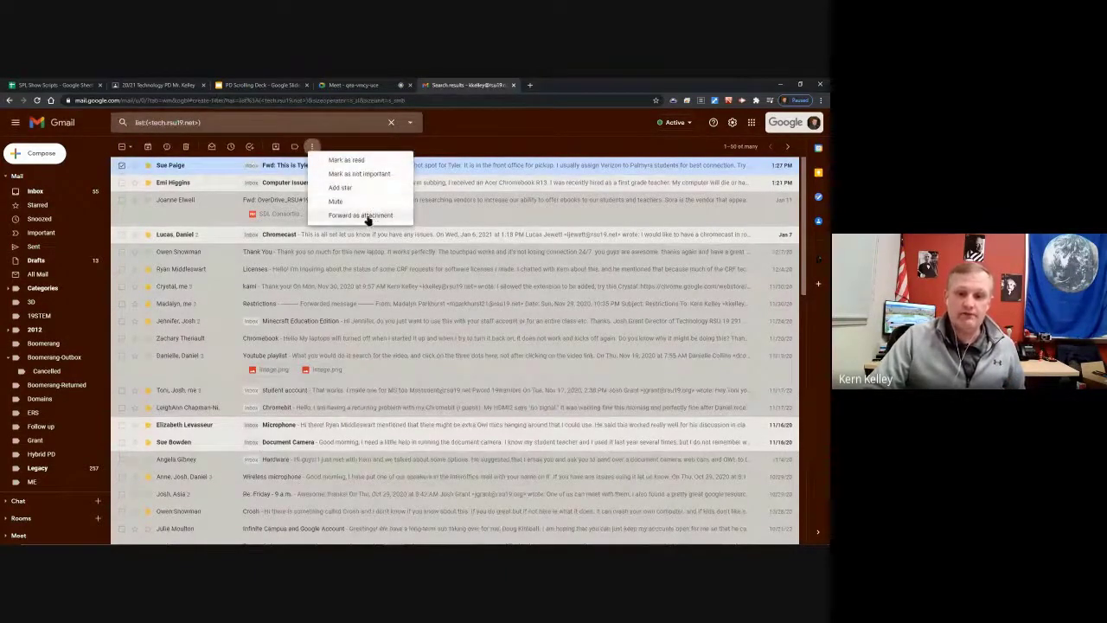
{"action": "left_click", "coordinate": [394, 124]}
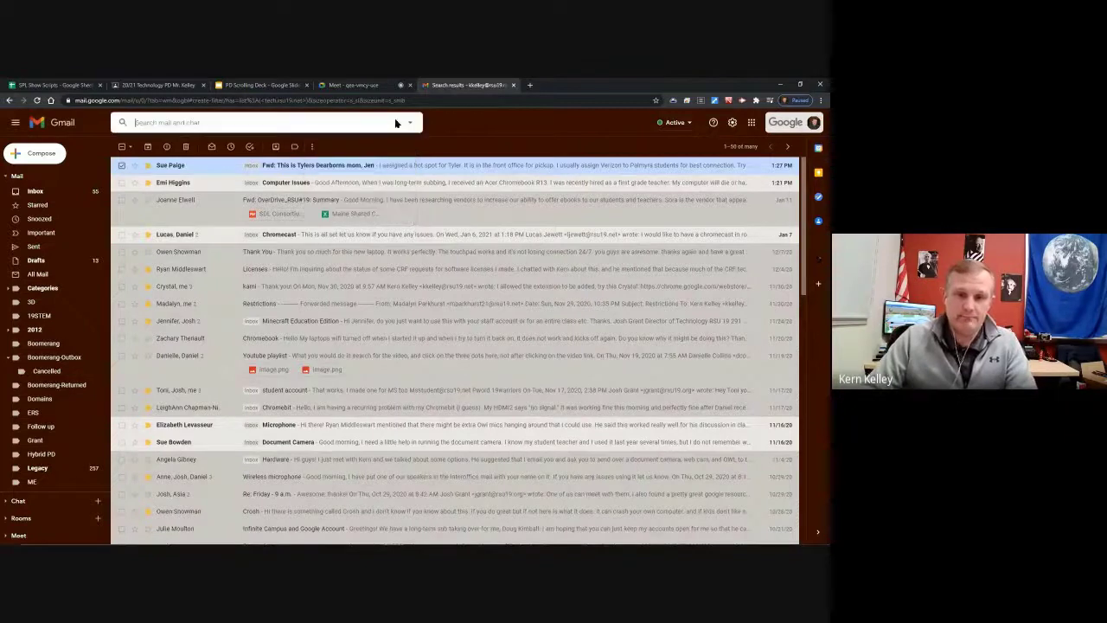
{"action": "left_click", "coordinate": [311, 147]}
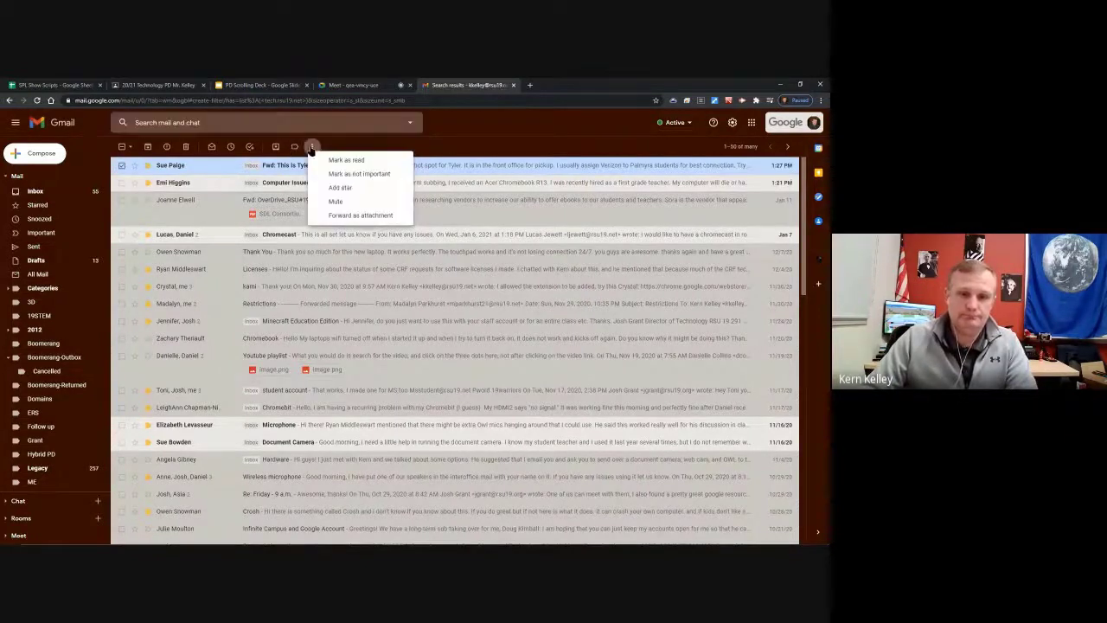
{"action": "left_click", "coordinate": [122, 164]}
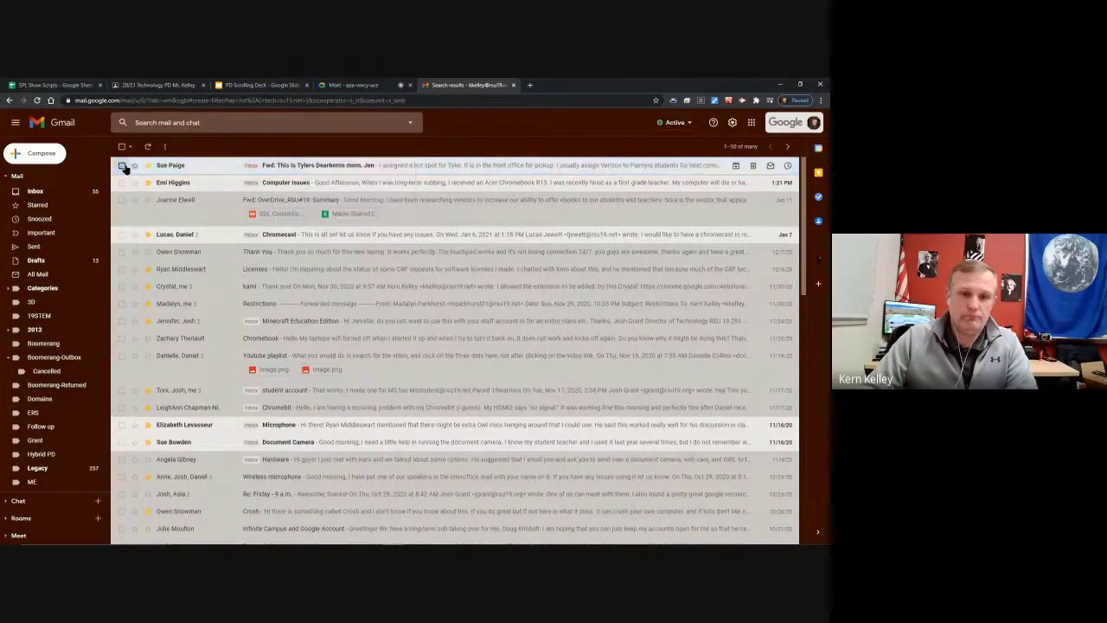
Reload the filter form, enter the sender's email address as the From criterion, and clear the mailing-list text from Has the words
{"action": "left_click", "coordinate": [37, 101]}
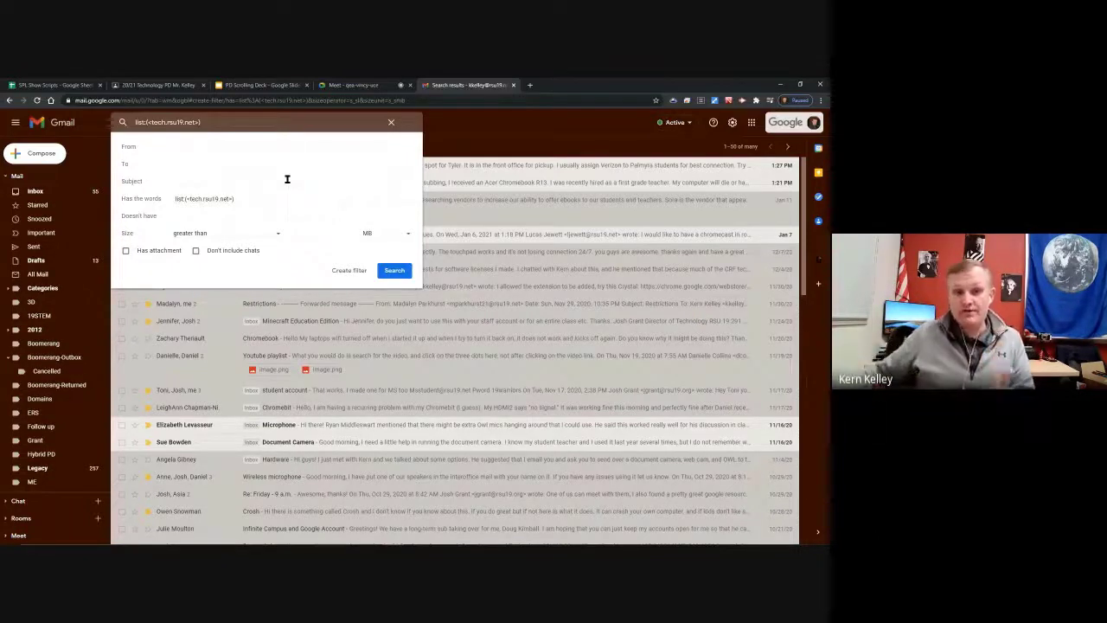
{"action": "left_click", "coordinate": [202, 146]}
{"action": "type", "text": "spa"}
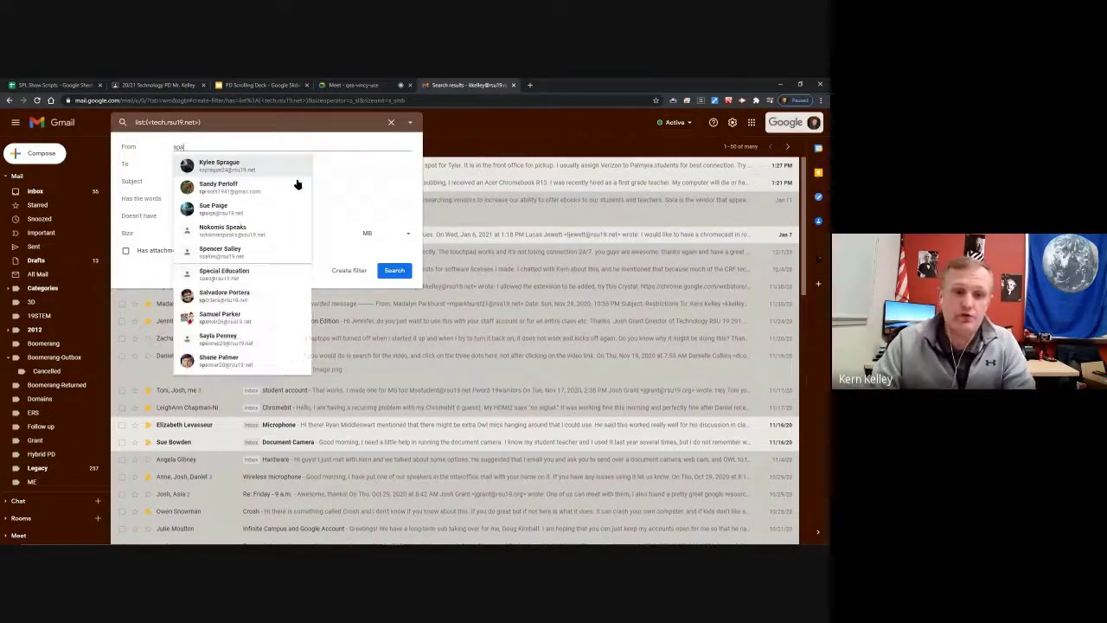
{"action": "left_click", "coordinate": [281, 167]}
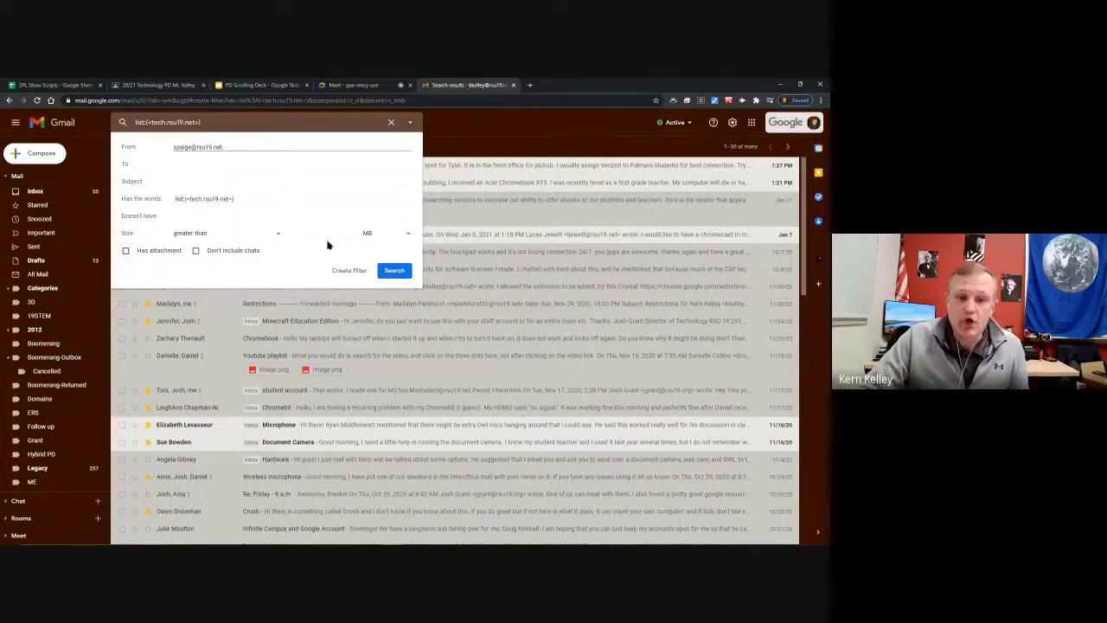
{"action": "left_click", "coordinate": [247, 198]}
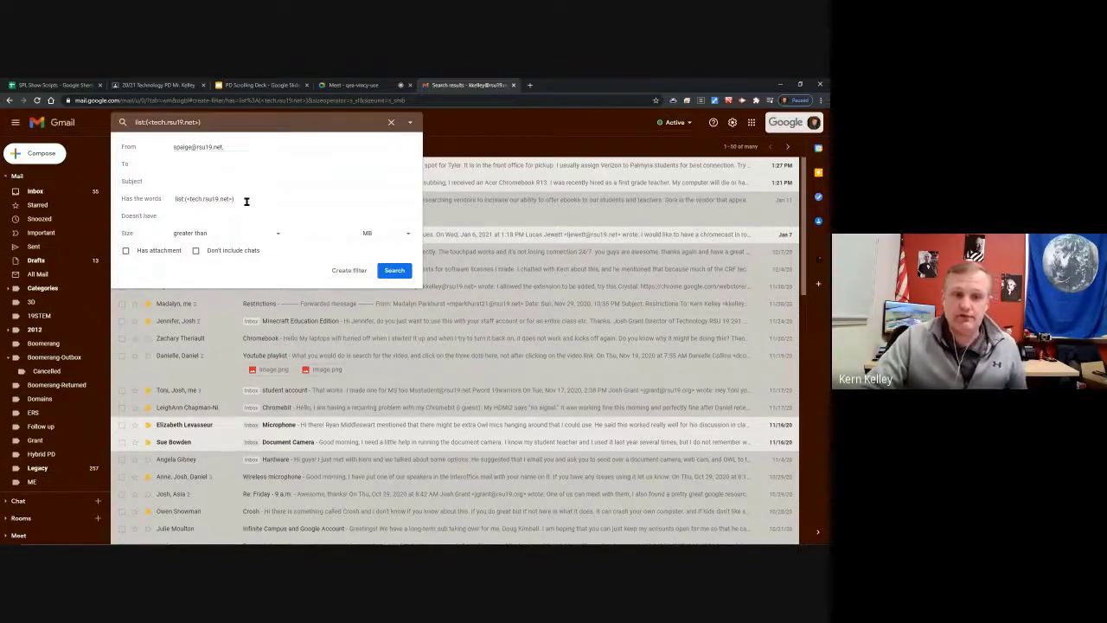
{"action": "left_click_drag", "start_coordinate": [233, 198], "coordinate": [148, 198]}
{"action": "key", "text": "BackSpace"}
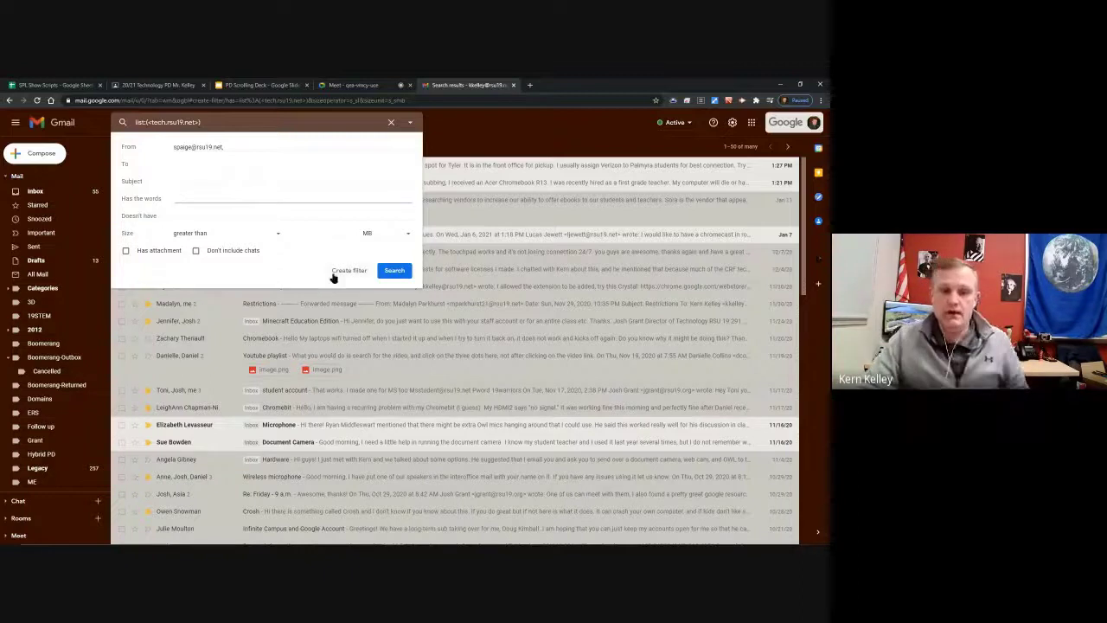
Set the filter's actions to Star it, Always mark it as important, and apply the label Tech PD Classroom
{"action": "left_click", "coordinate": [351, 271]}
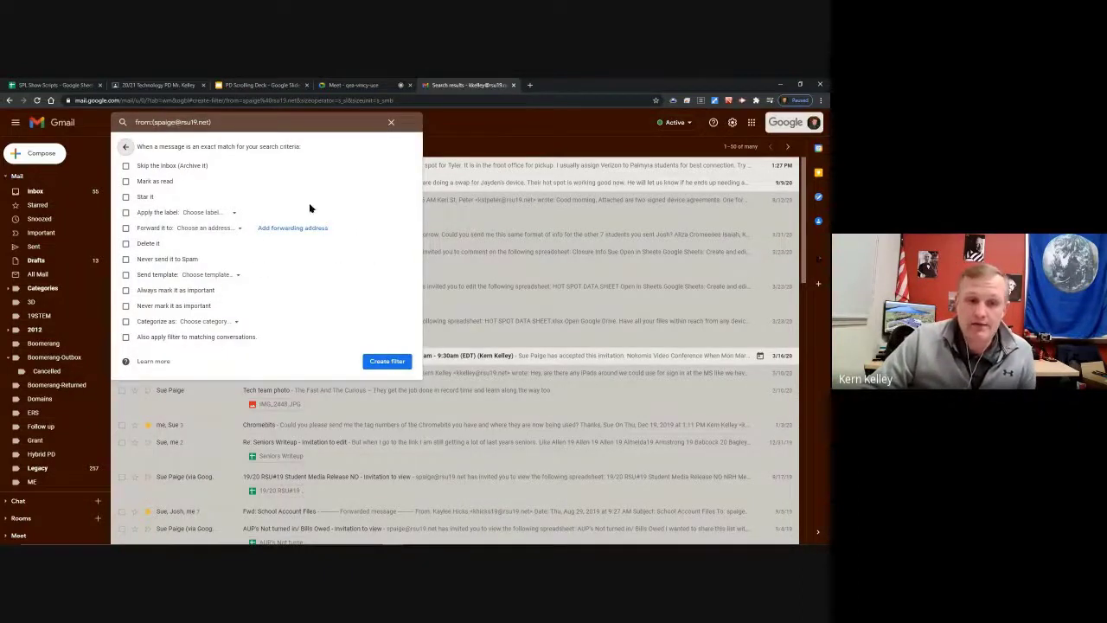
{"action": "left_click", "coordinate": [126, 198]}
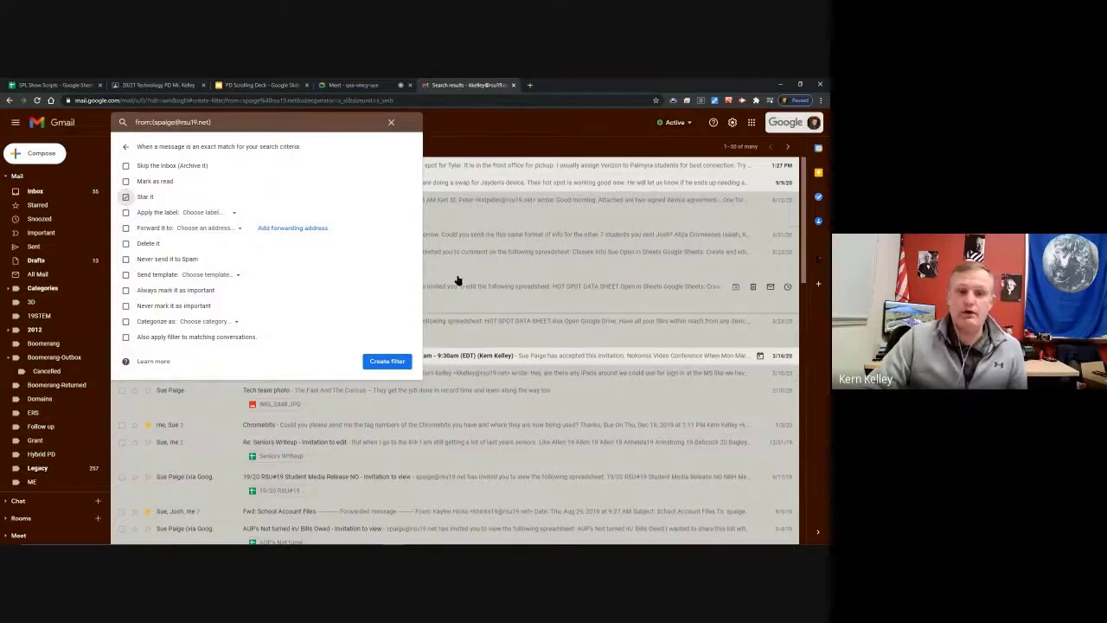
{"action": "left_click", "coordinate": [126, 292]}
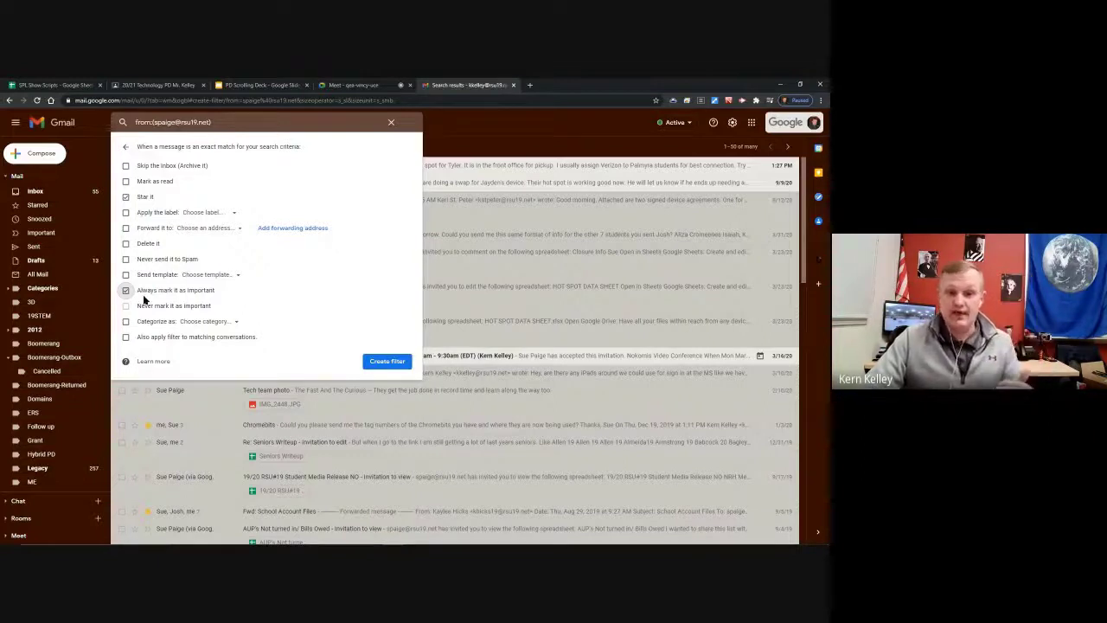
{"action": "left_click", "coordinate": [125, 212]}
{"action": "left_click", "coordinate": [208, 212]}
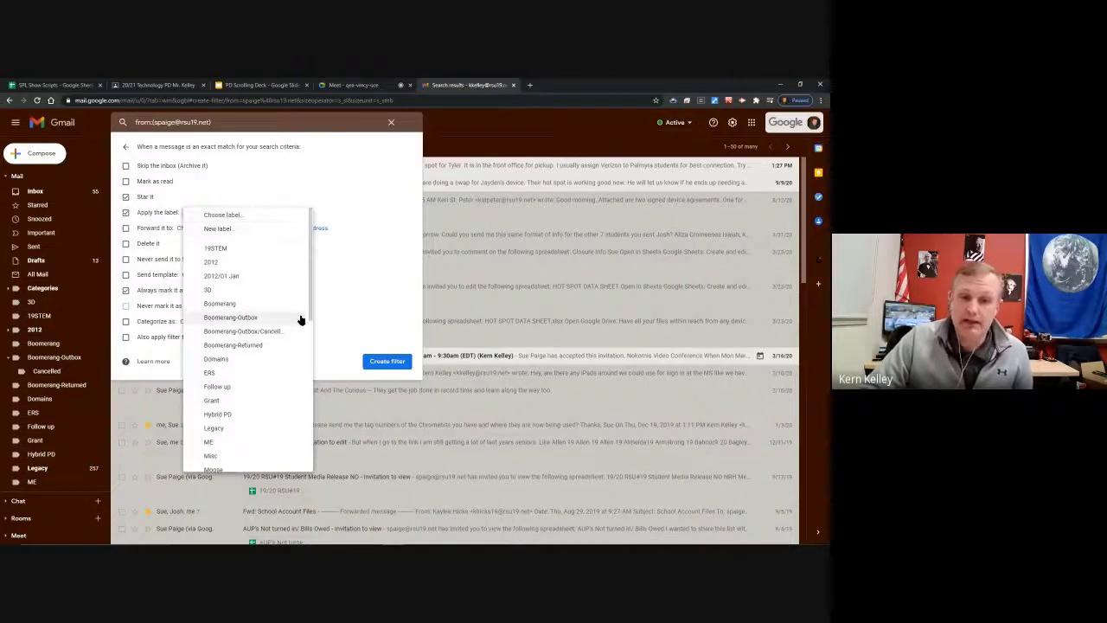
{"action": "left_click_drag", "start_coordinate": [309, 291], "coordinate": [309, 450]}
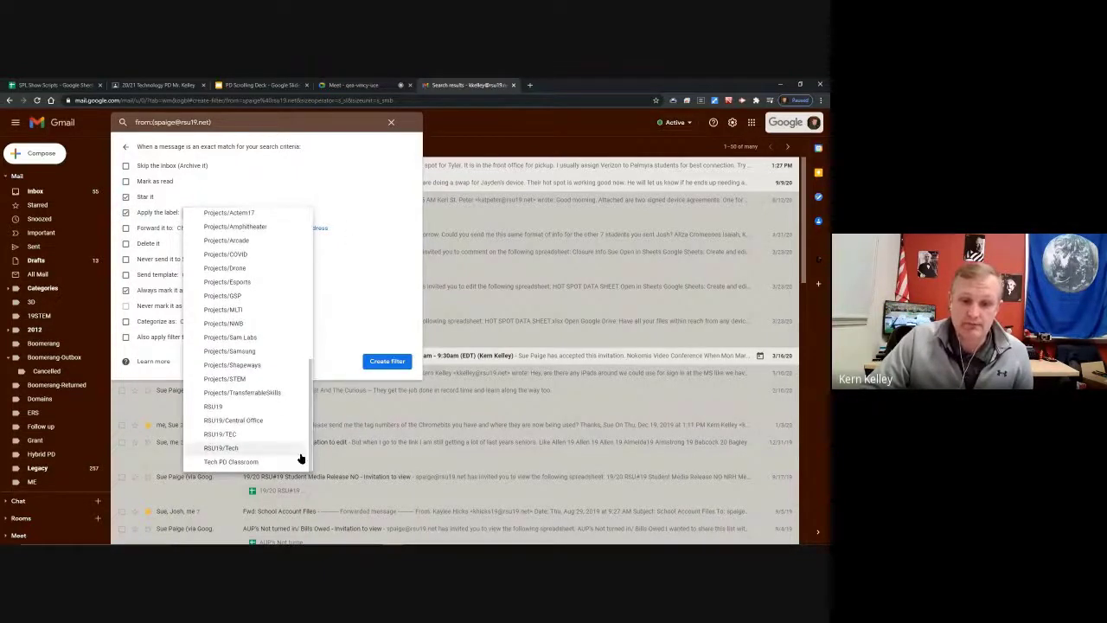
{"action": "left_click", "coordinate": [247, 464]}
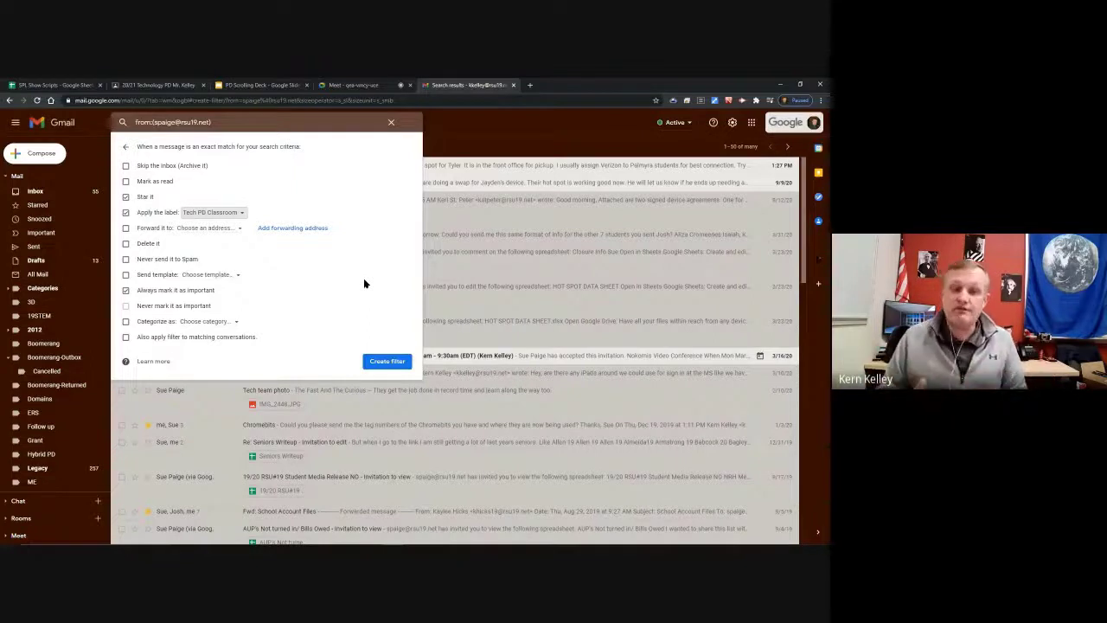
Recheck the filter's criteria and actions, and close the form without creating the filter
{"action": "left_click", "coordinate": [125, 148]}
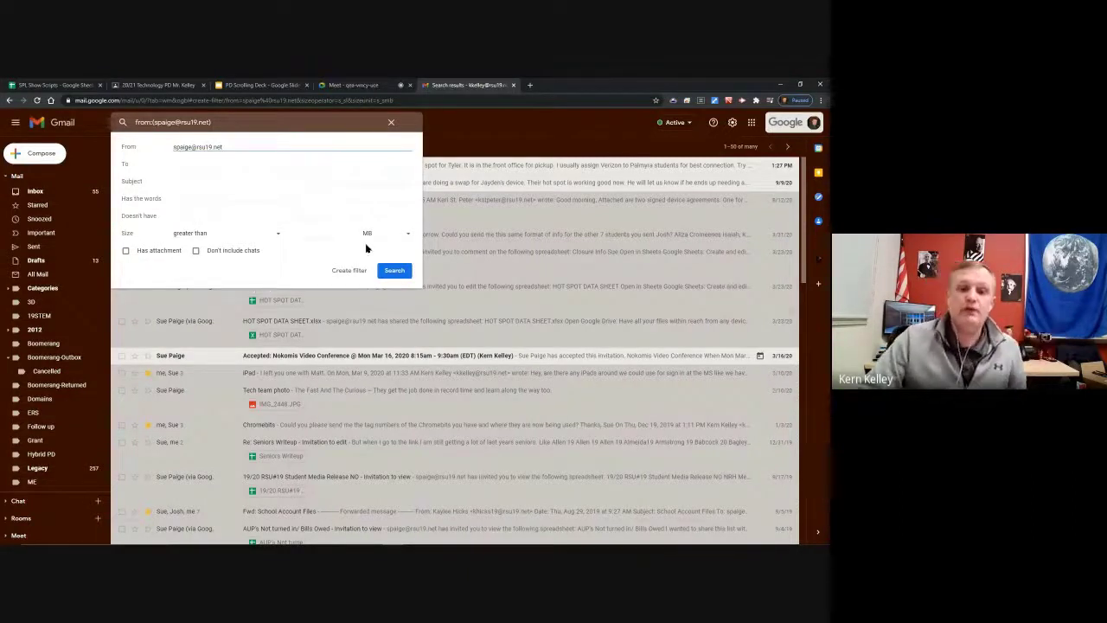
{"action": "left_click", "coordinate": [357, 271]}
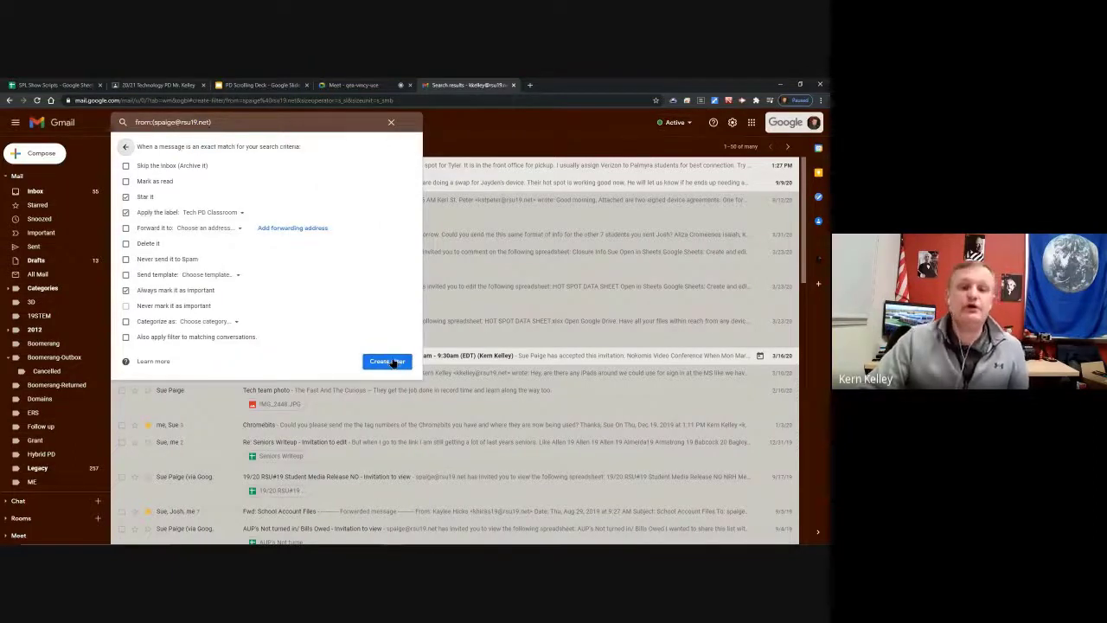
{"action": "left_click", "coordinate": [391, 122]}
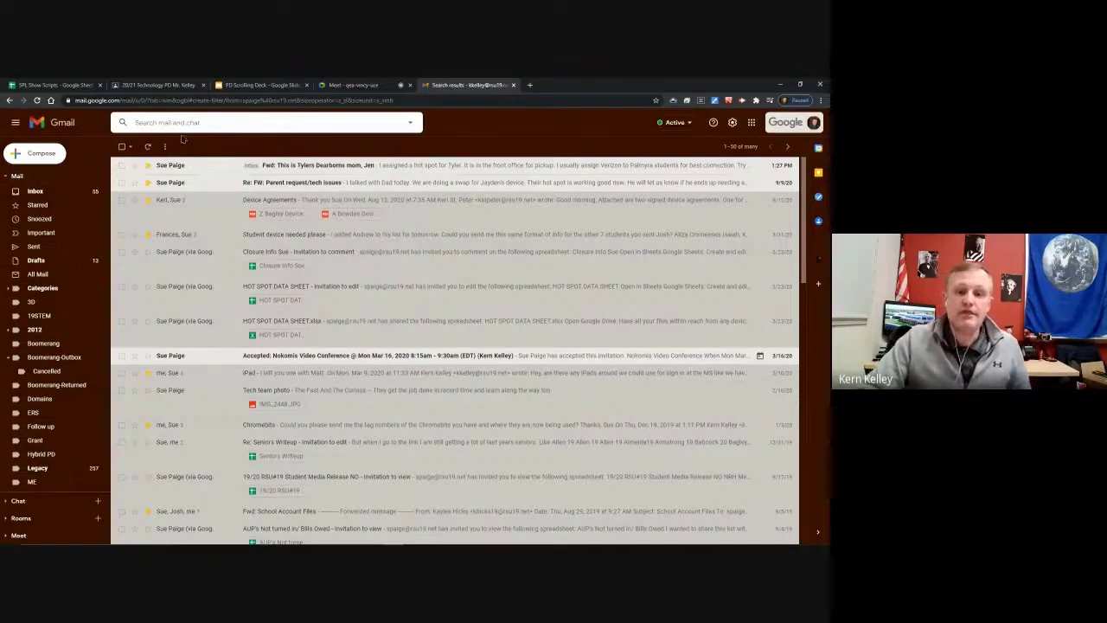
Review the list of existing mail filters in the full settings, briefly selecting and deselecting the filter that skips the inbox and applies Paychex
{"action": "left_click", "coordinate": [733, 122]}
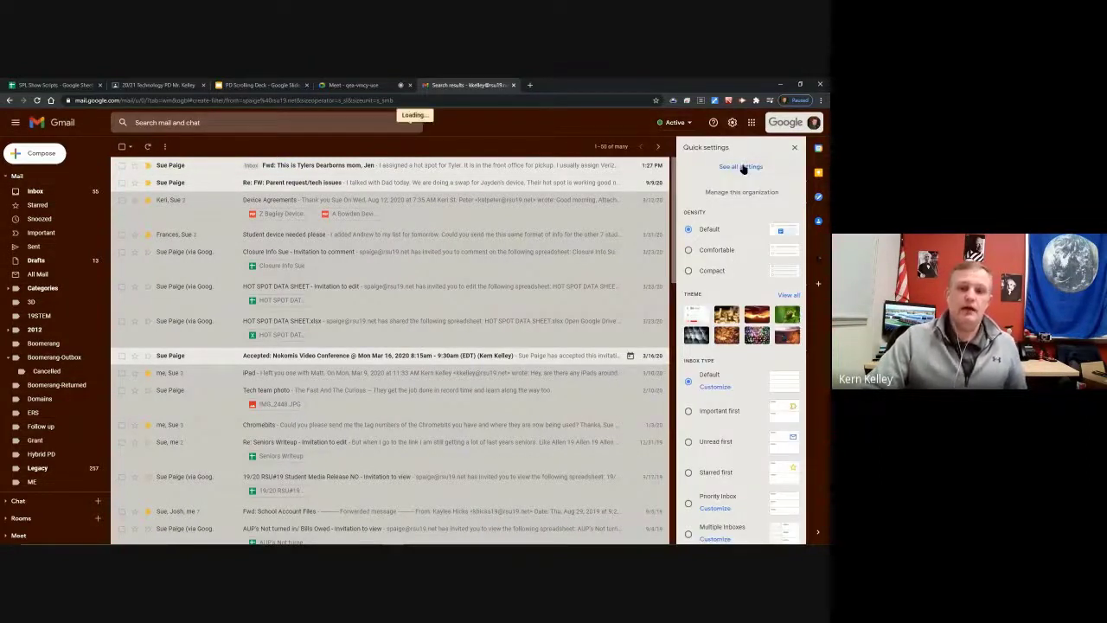
{"action": "left_click", "coordinate": [741, 167]}
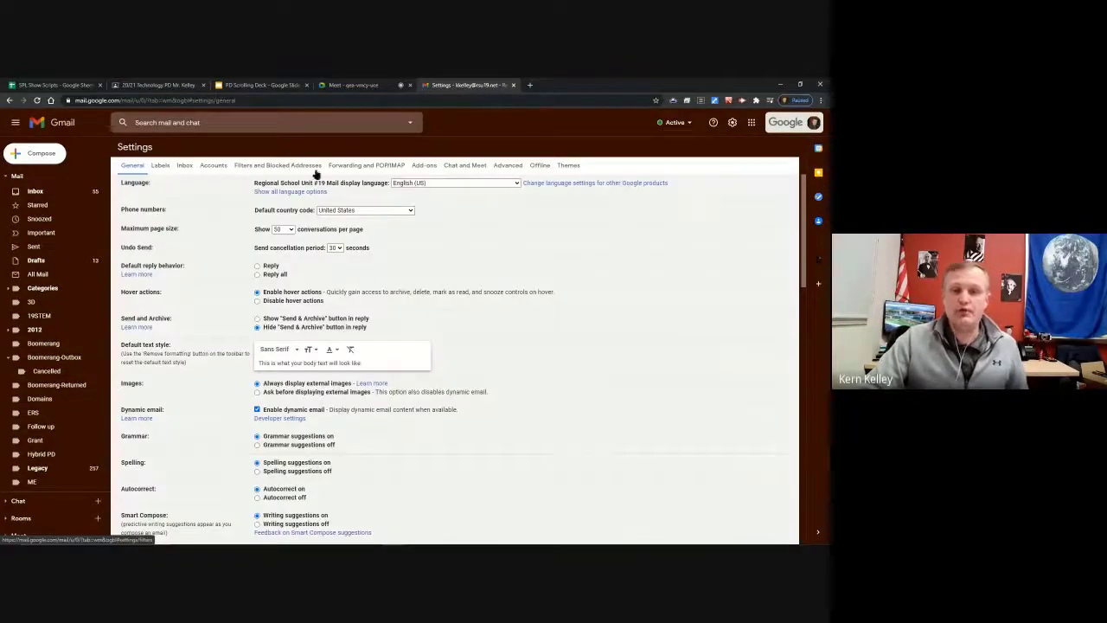
{"action": "left_click", "coordinate": [258, 170]}
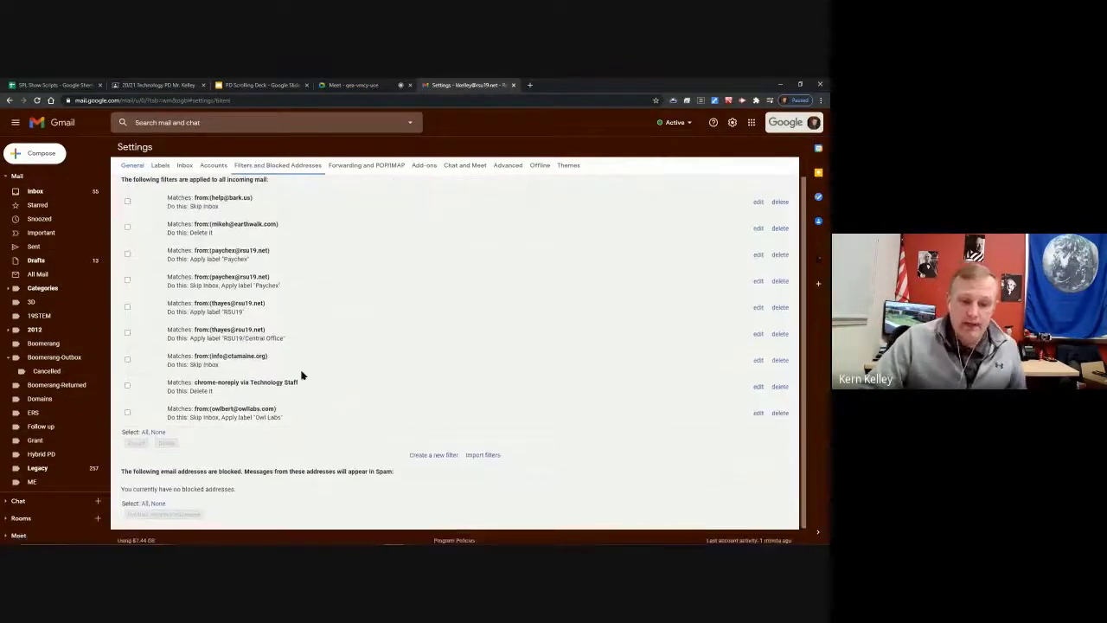
{"action": "left_click", "coordinate": [128, 284]}
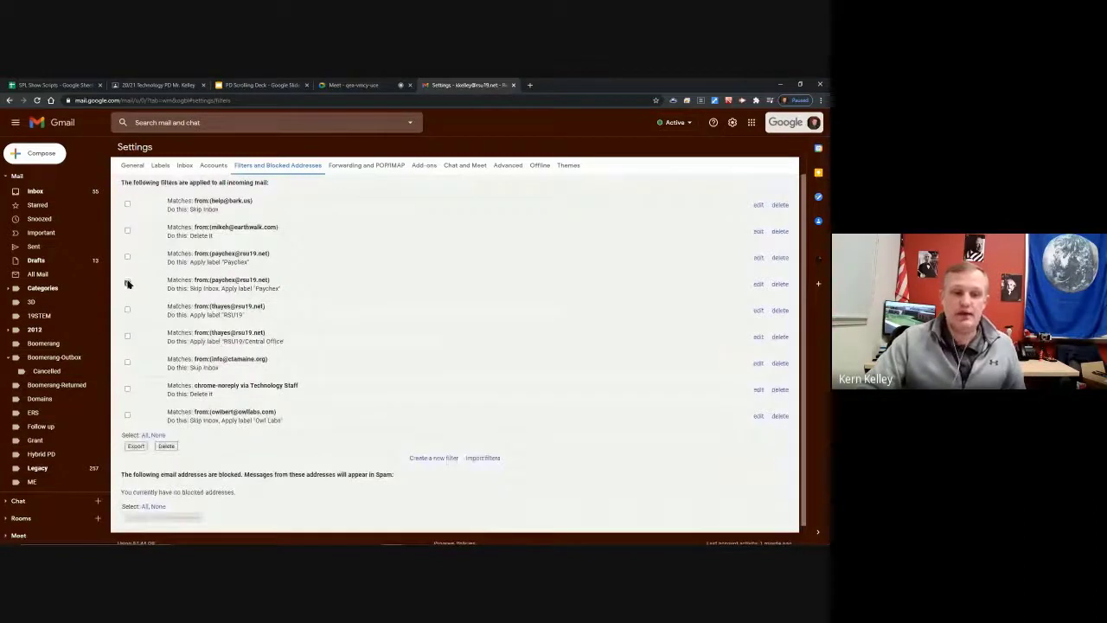
{"action": "left_click", "coordinate": [128, 284]}
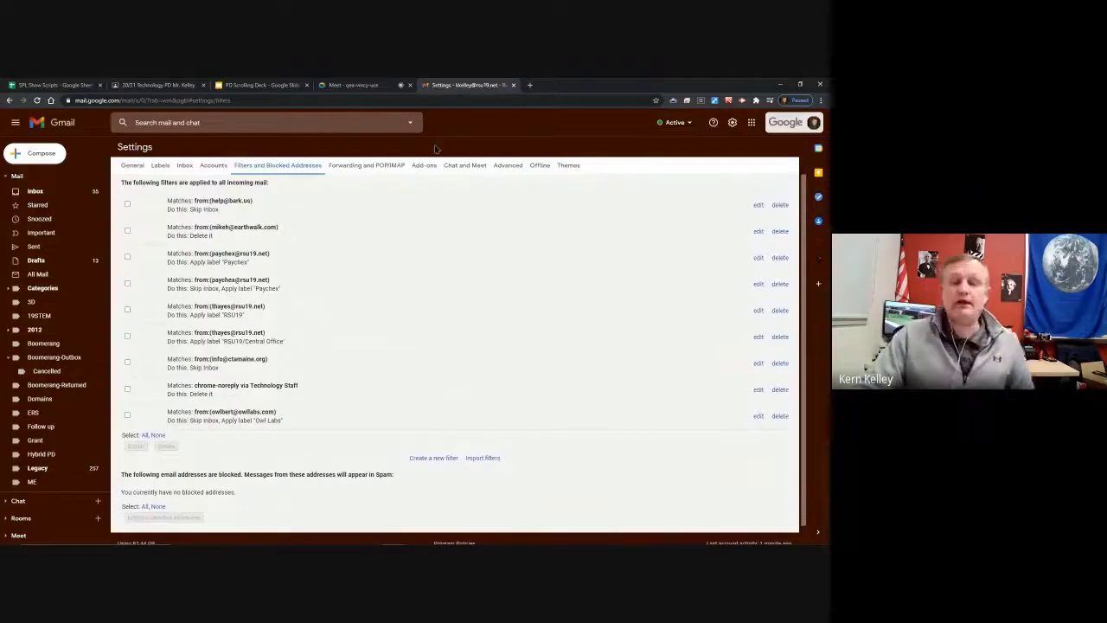
Check the Templates option in the advanced settings, and compose a message with subject Parents and body "Thank you for your wonderful student!"
{"action": "left_click", "coordinate": [506, 166]}
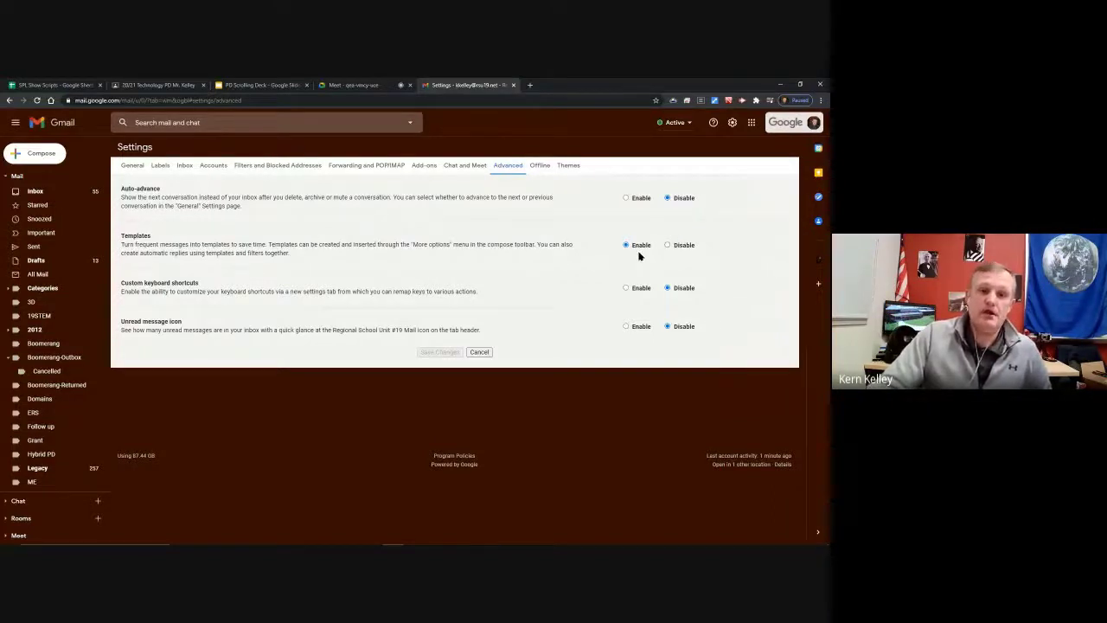
{"action": "left_click", "coordinate": [45, 153]}
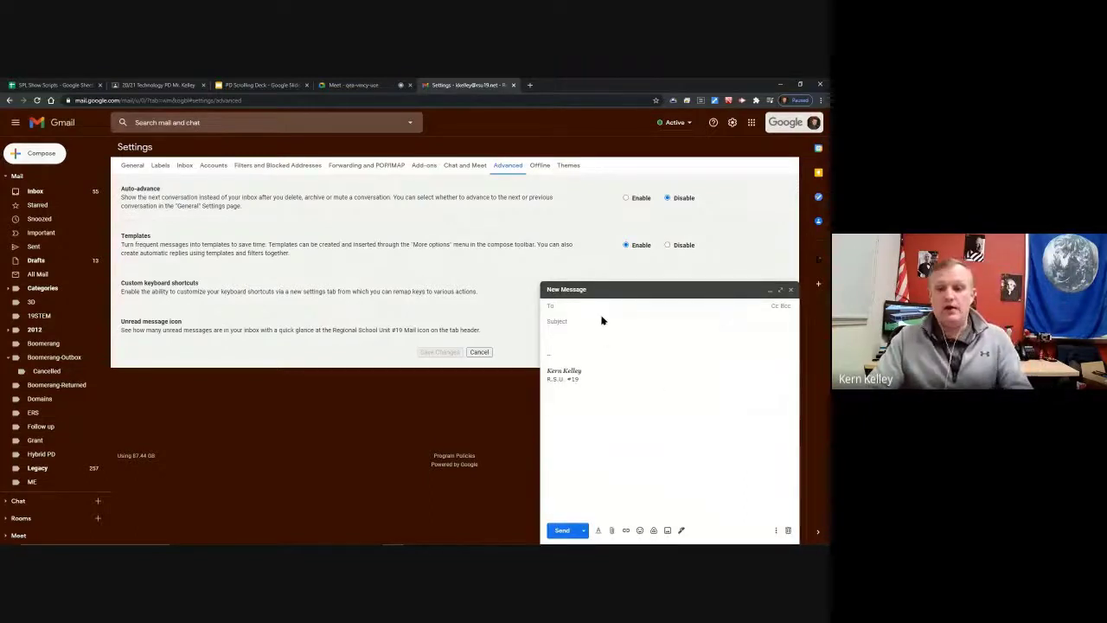
{"action": "left_click", "coordinate": [622, 449]}
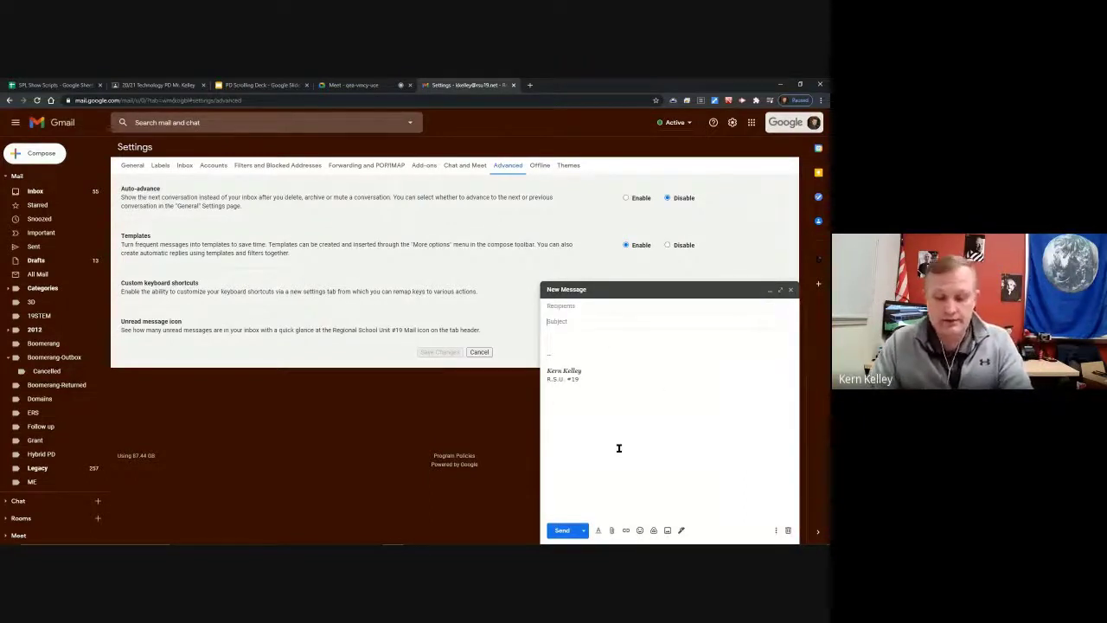
{"action": "type", "text": "T"}
{"action": "type", "text": "Parents"}
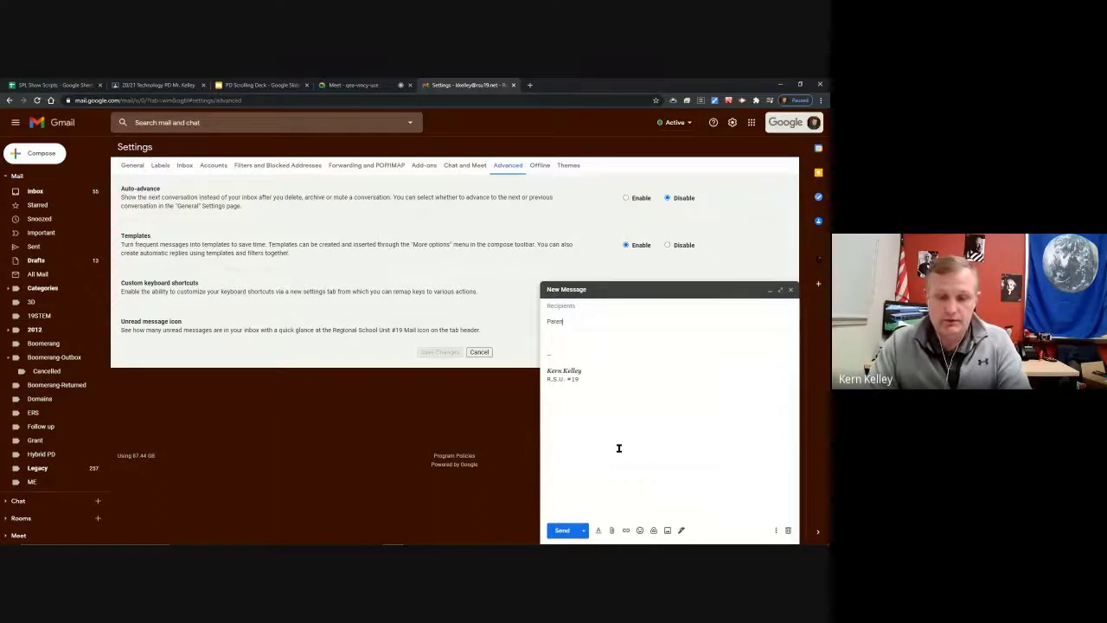
{"action": "left_click", "coordinate": [595, 339]}
{"action": "type", "text": "Hi"}
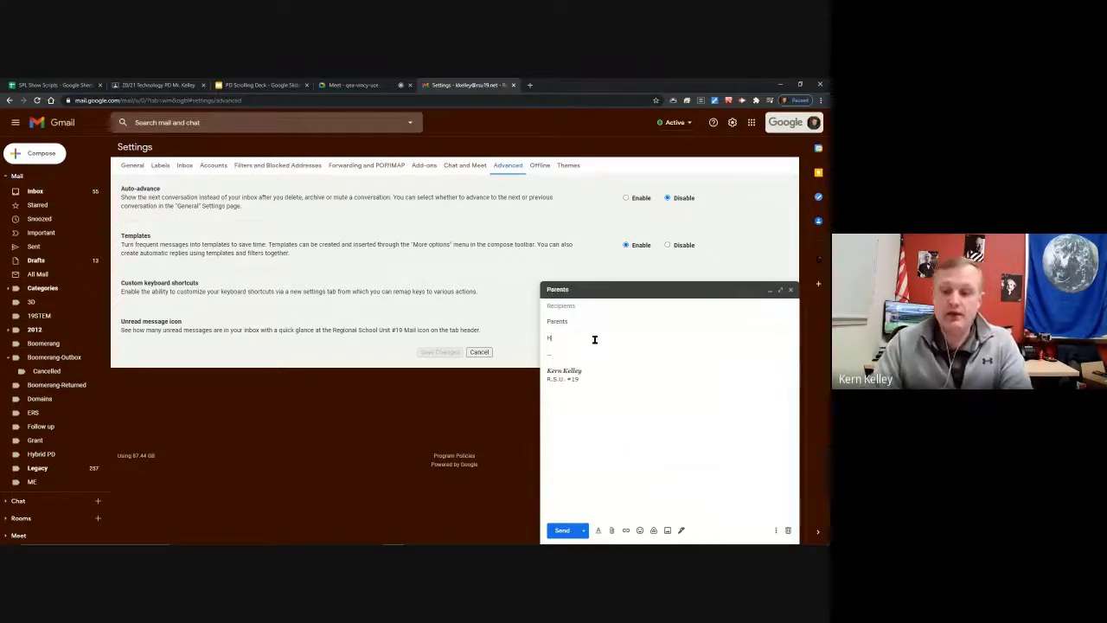
{"action": "type", "text": "ank yo"}
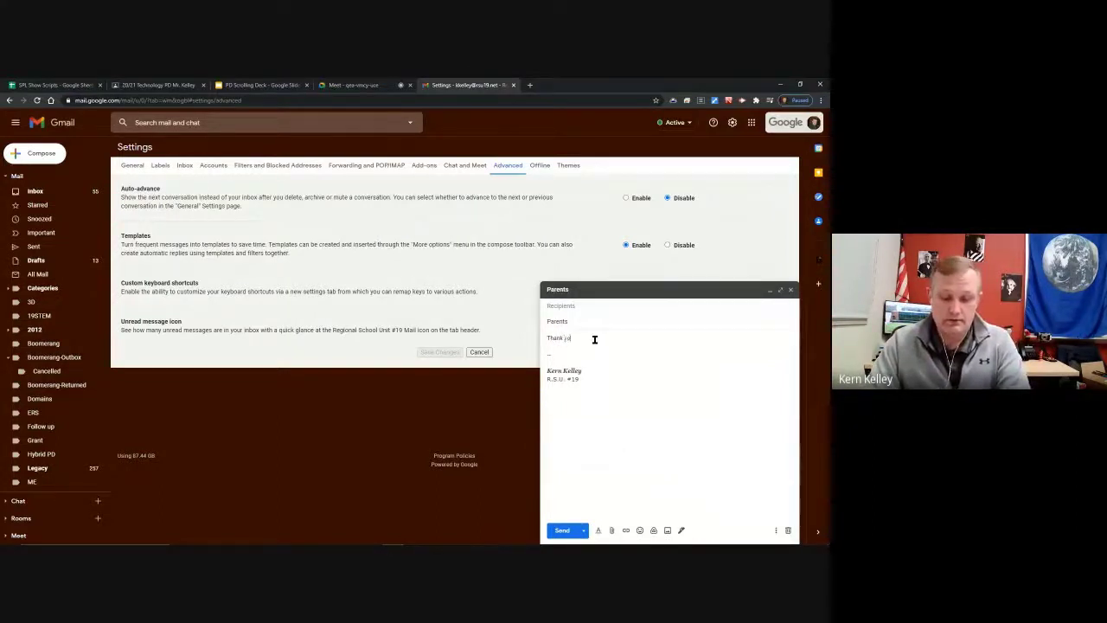
{"action": "type", "text": "u for"}
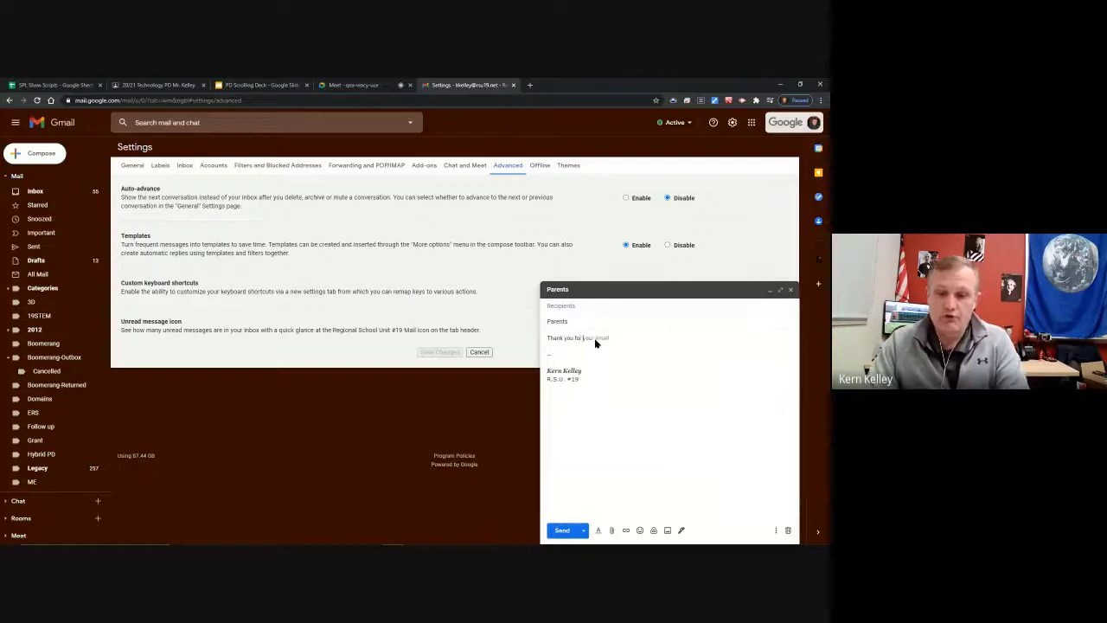
{"action": "type", "text": " your wonderful student!"}
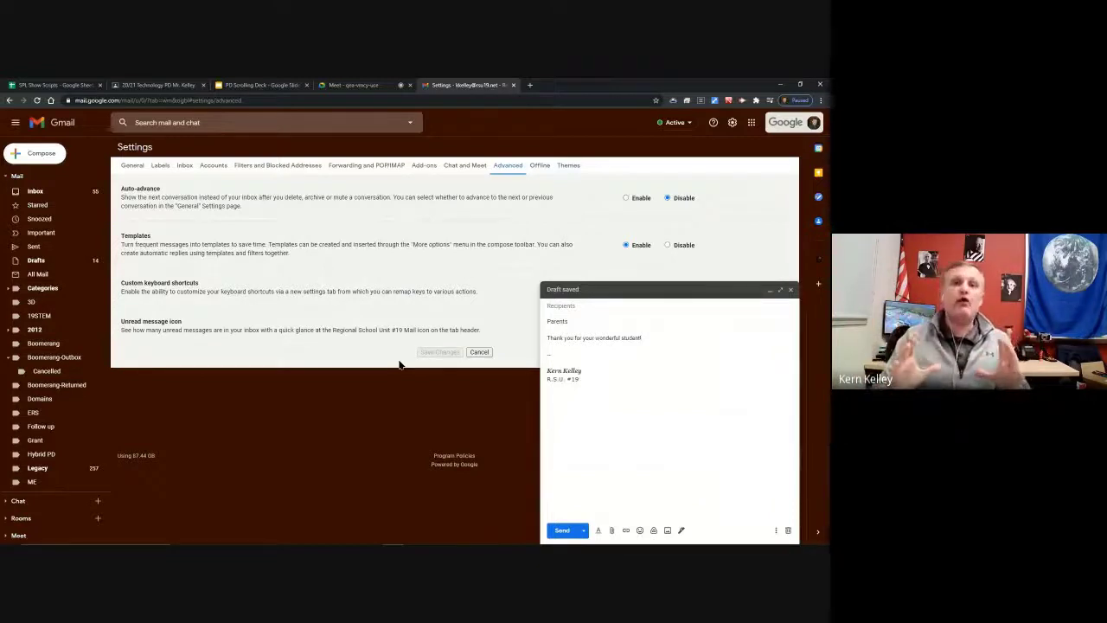
Look at the options for saving the draft as a template, and leave them without saving
{"action": "left_click", "coordinate": [776, 531]}
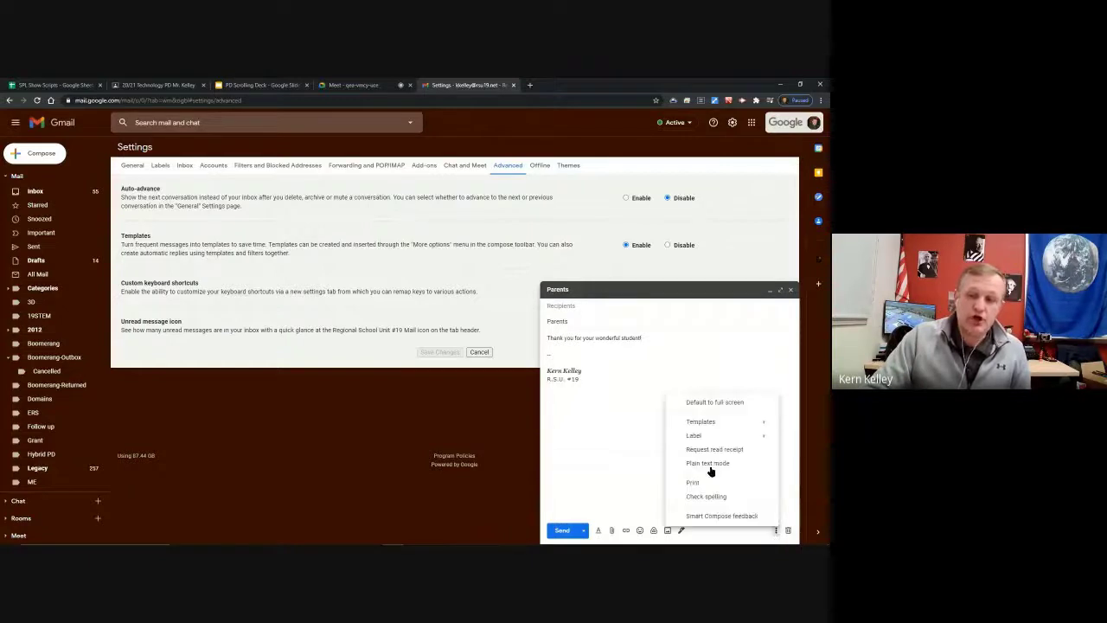
{"action": "mouse_move", "coordinate": [716, 424]}
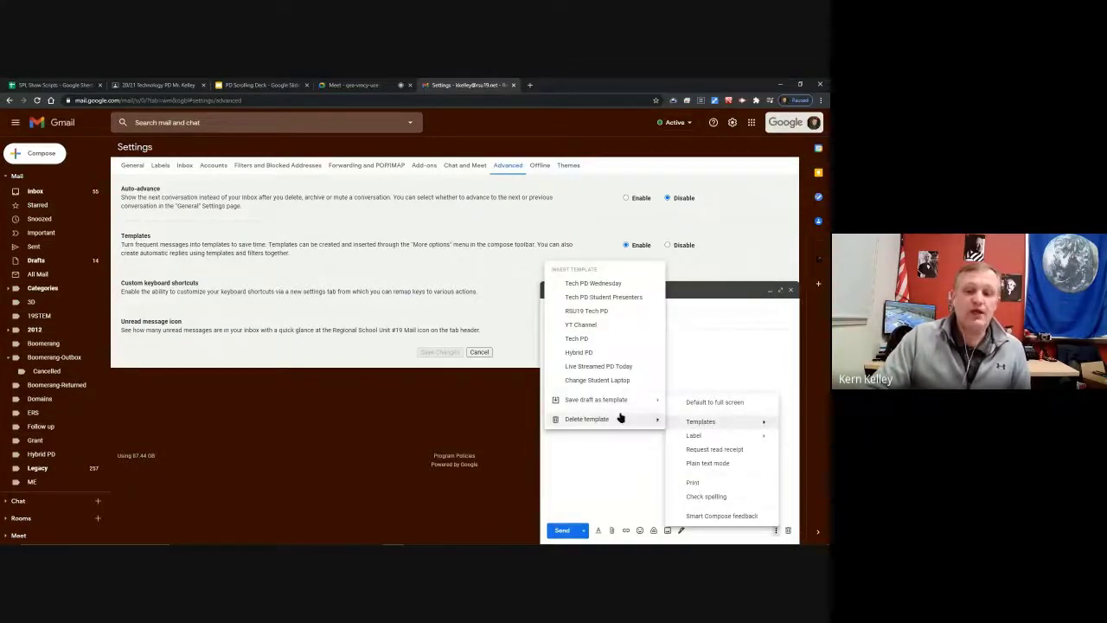
{"action": "mouse_move", "coordinate": [595, 404]}
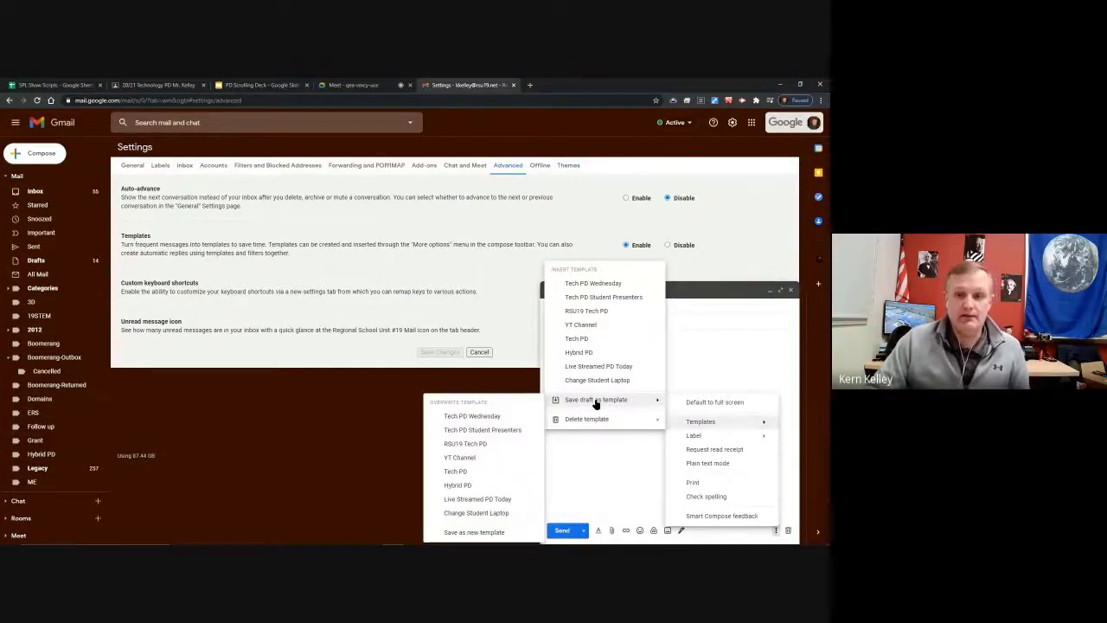
{"action": "left_click", "coordinate": [611, 462]}
Clear the draft's whole body, including the signature, and its subject
{"action": "left_click_drag", "start_coordinate": [623, 395], "coordinate": [547, 336]}
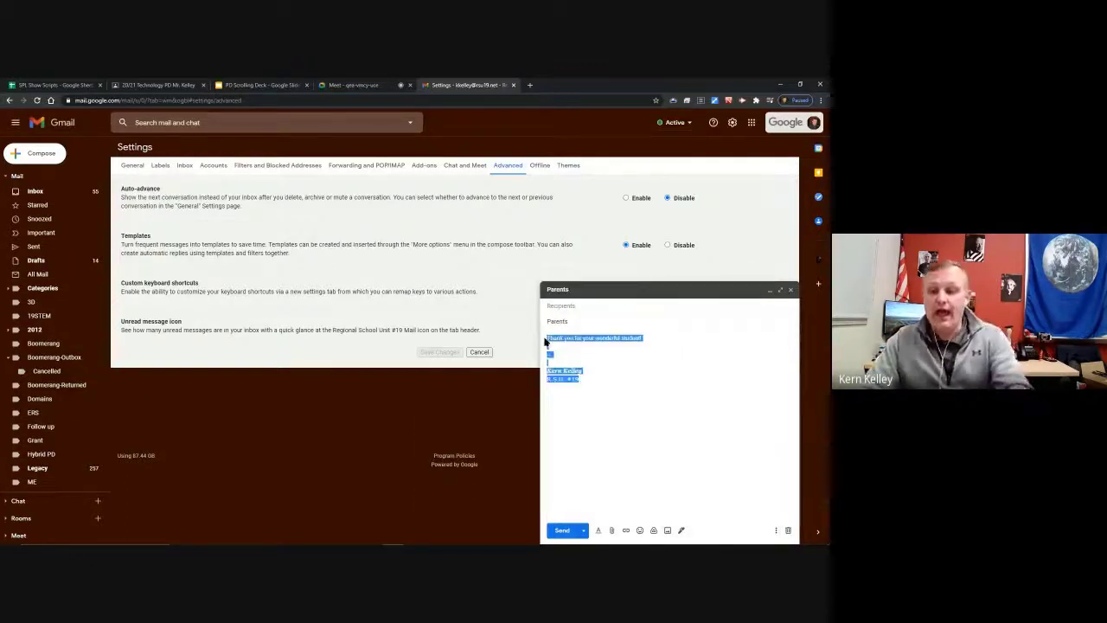
{"action": "key", "text": "BackSpace"}
{"action": "double_click", "coordinate": [564, 325]}
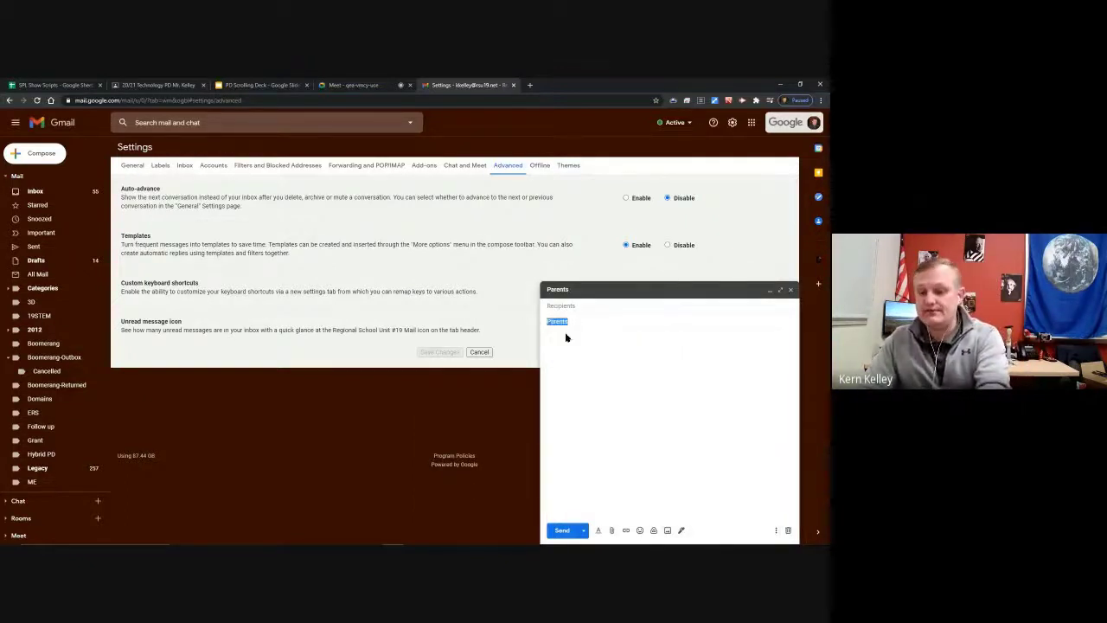
{"action": "key", "text": "BackSpace"}
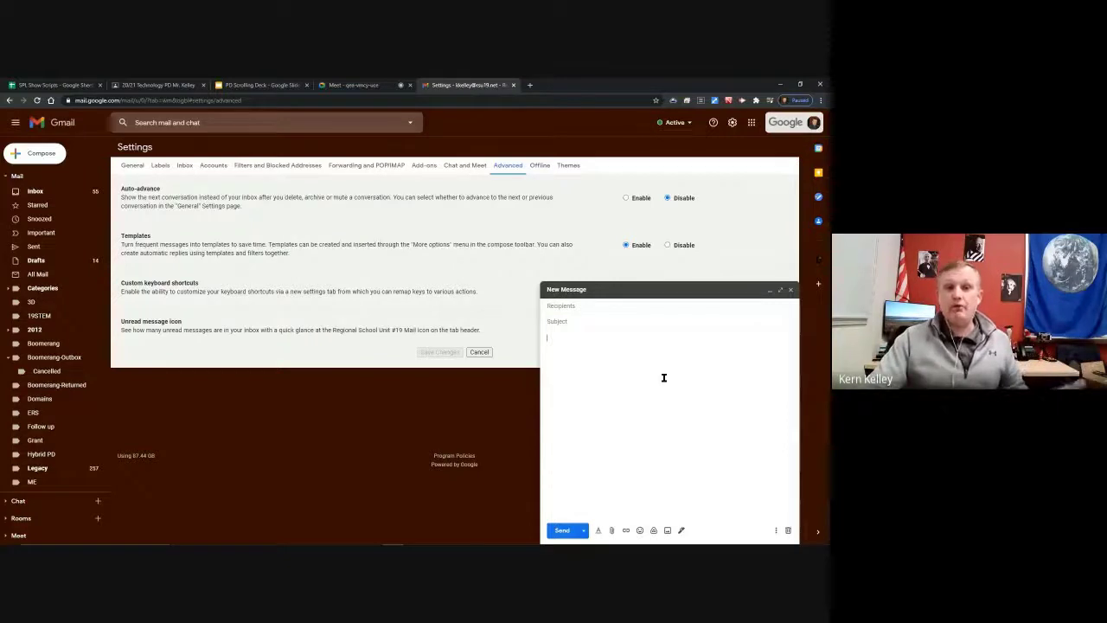
{"action": "left_click", "coordinate": [673, 356]}
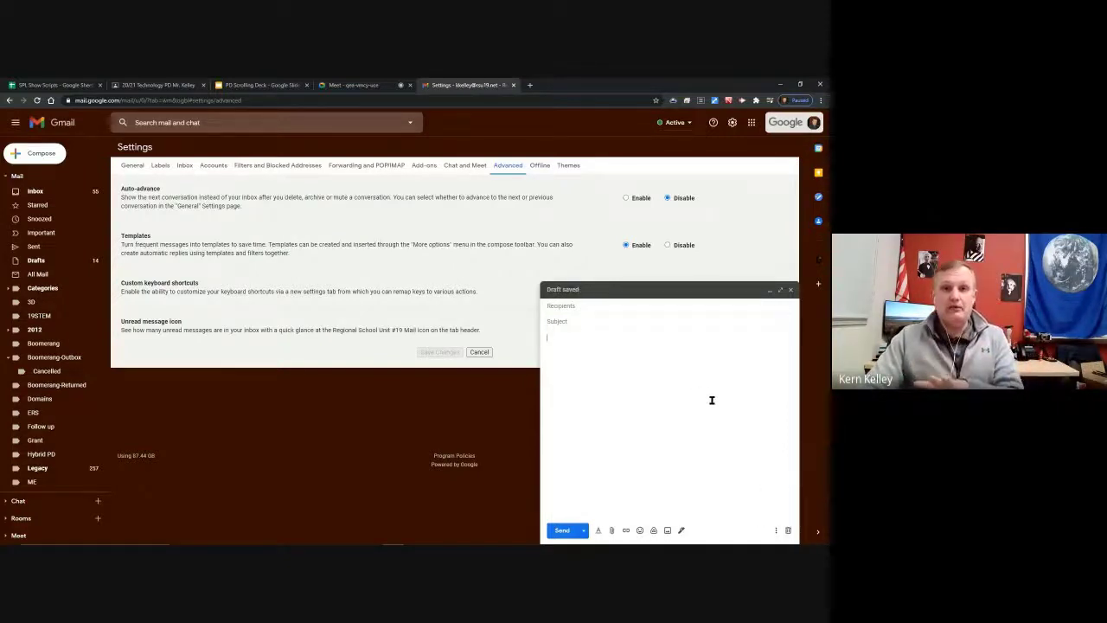
Insert the Tech PD Wednesday template into the empty message, and select the text of its first discussion topic
{"action": "left_click", "coordinate": [776, 530]}
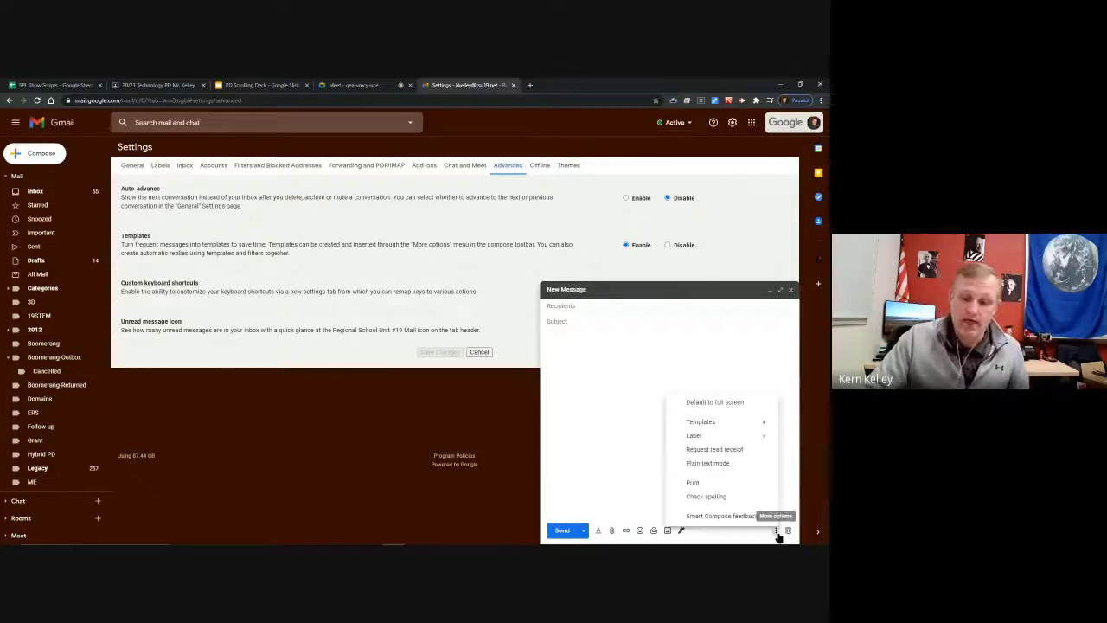
{"action": "mouse_move", "coordinate": [717, 422]}
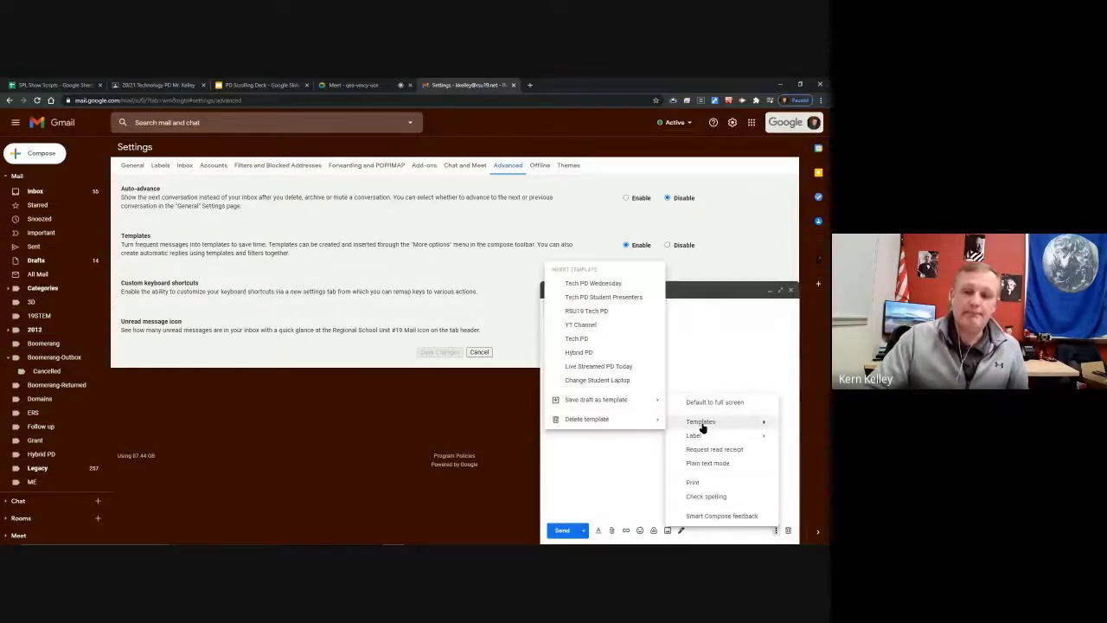
{"action": "left_click", "coordinate": [603, 284]}
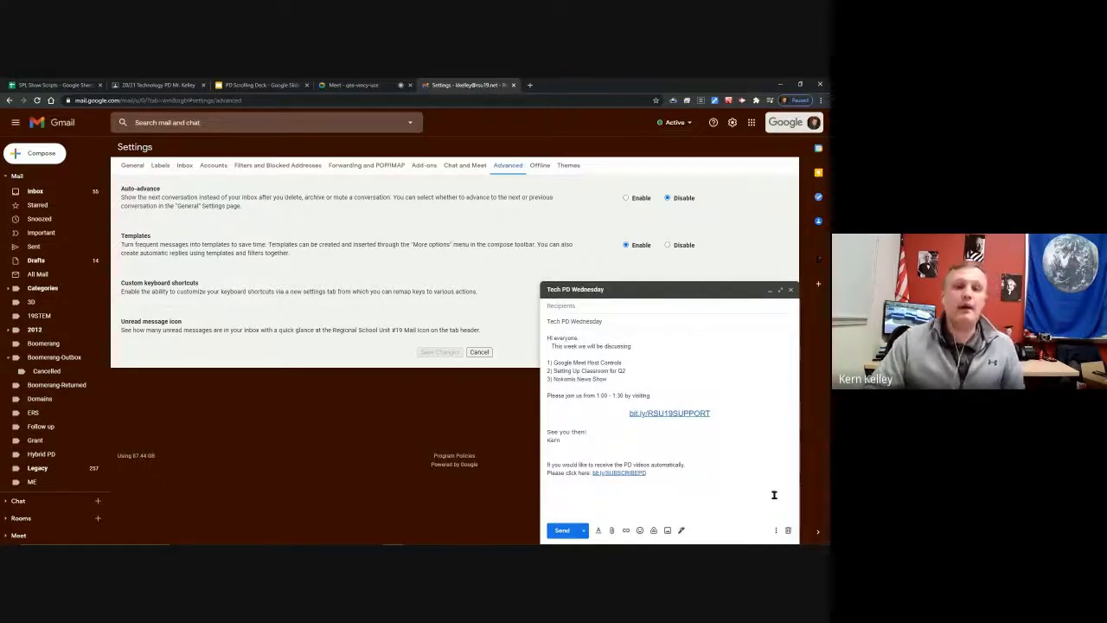
{"action": "left_click_drag", "start_coordinate": [623, 362], "coordinate": [555, 362]}
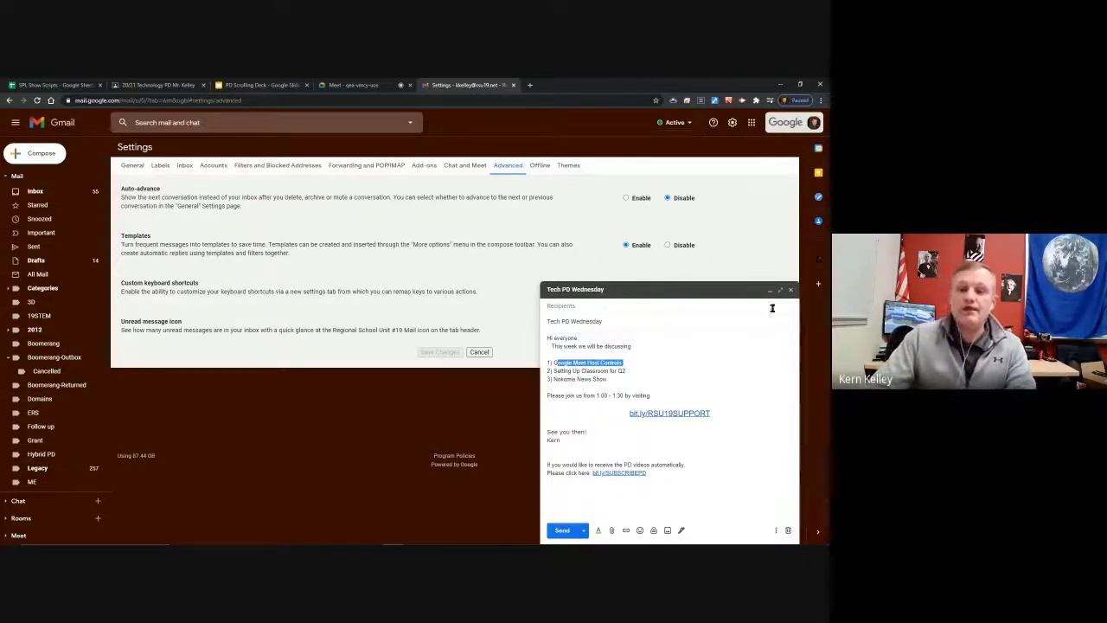
Close the draft message and switch to the Google Meet call
{"action": "left_click", "coordinate": [791, 290]}
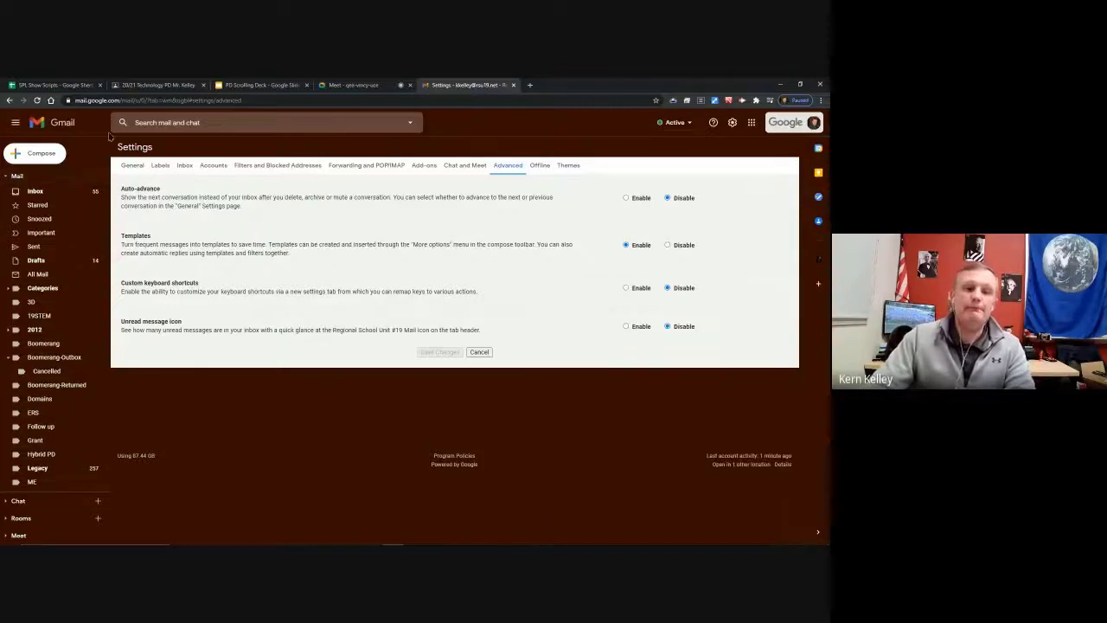
{"action": "left_click", "coordinate": [345, 83]}
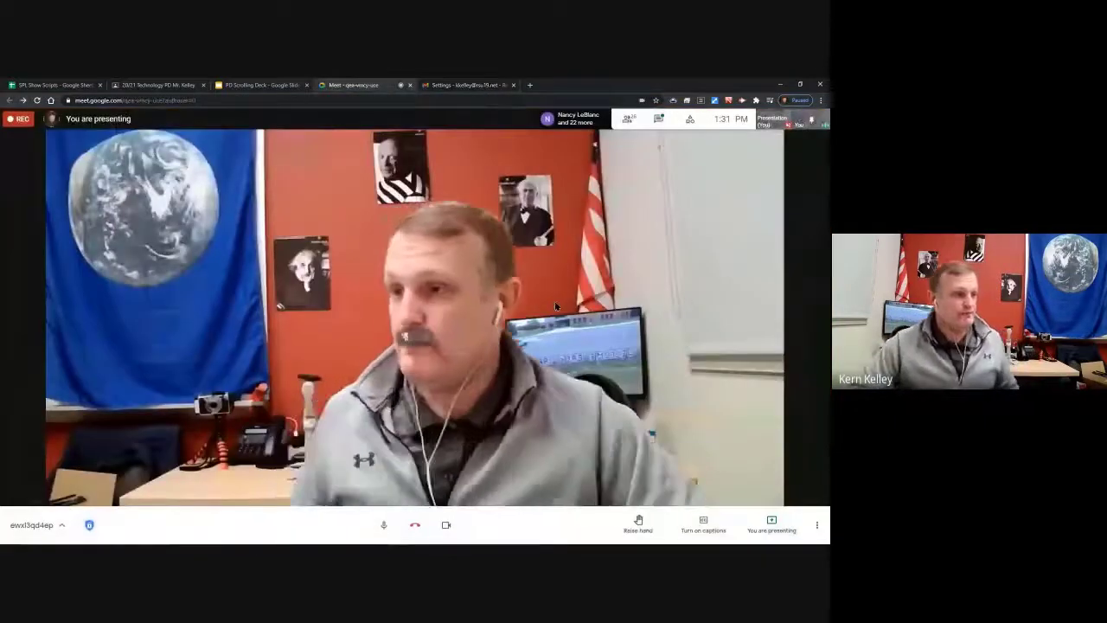